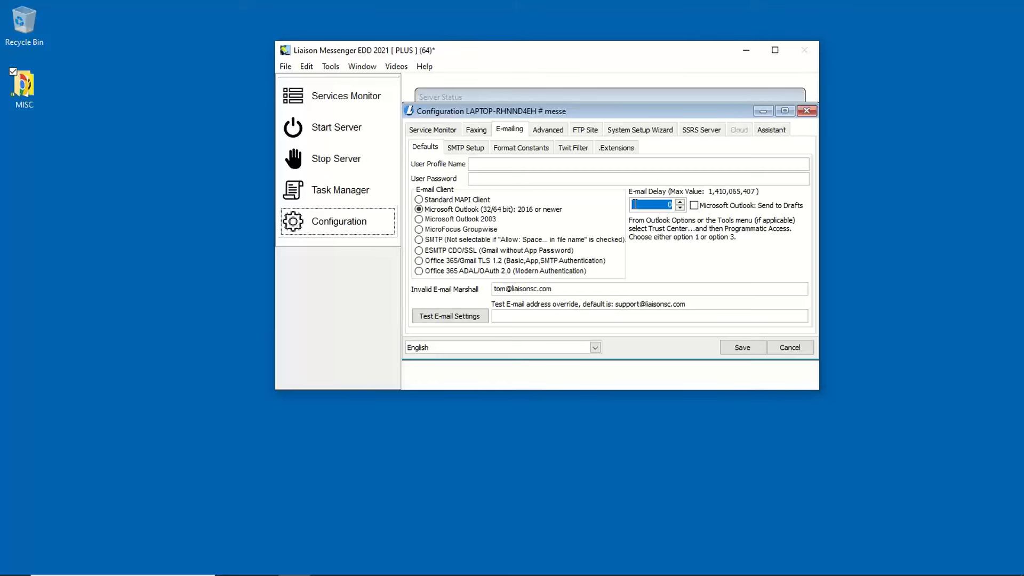
Review the faxing settings and available fax server applications, then close the configuration without saving or starting the services.
{"action": "left_click", "coordinate": [478, 131]}
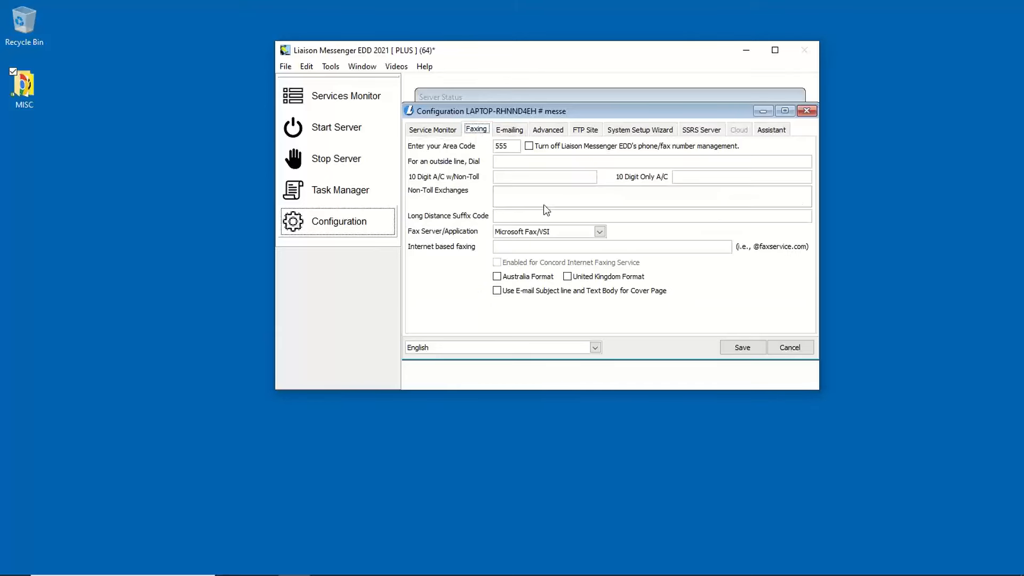
{"action": "left_click", "coordinate": [600, 231]}
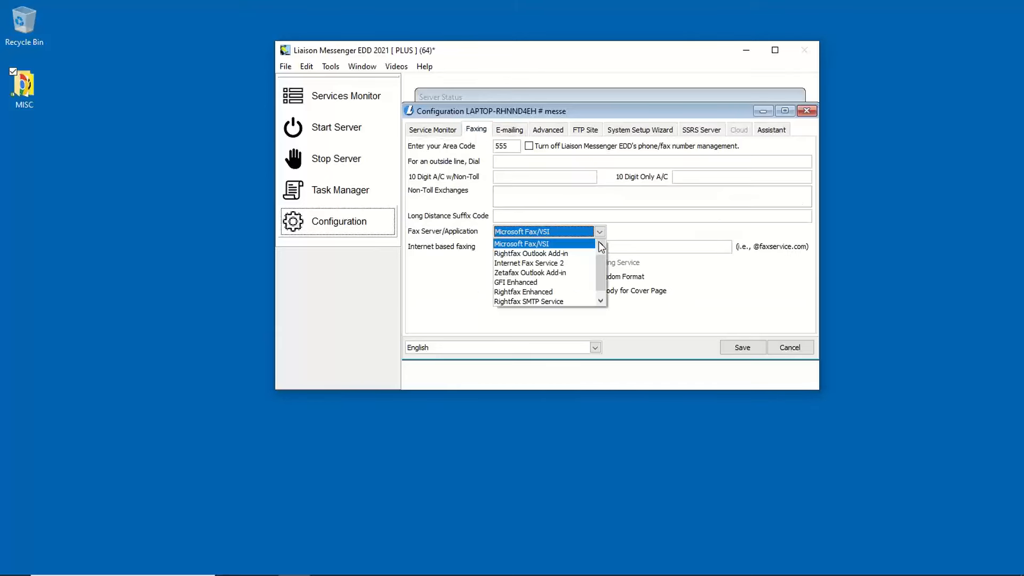
{"action": "left_click", "coordinate": [600, 245]}
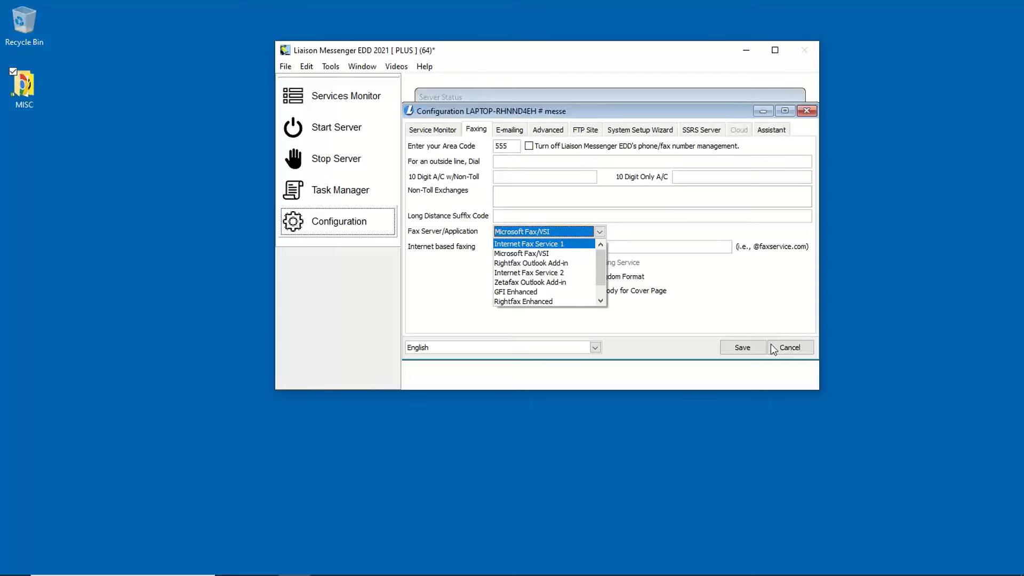
{"action": "left_click", "coordinate": [787, 348]}
{"action": "left_click", "coordinate": [789, 347]}
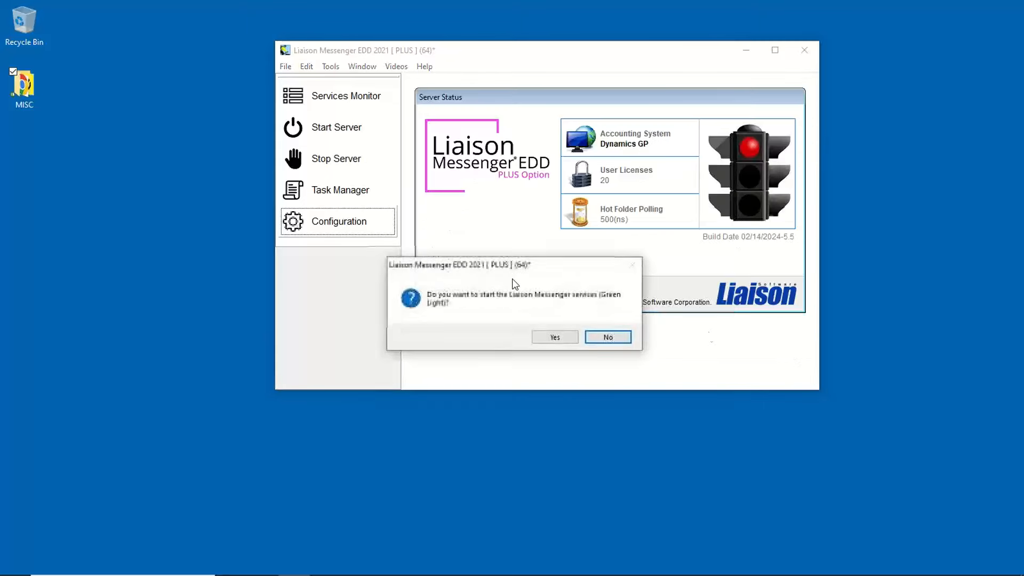
{"action": "left_click", "coordinate": [609, 337]}
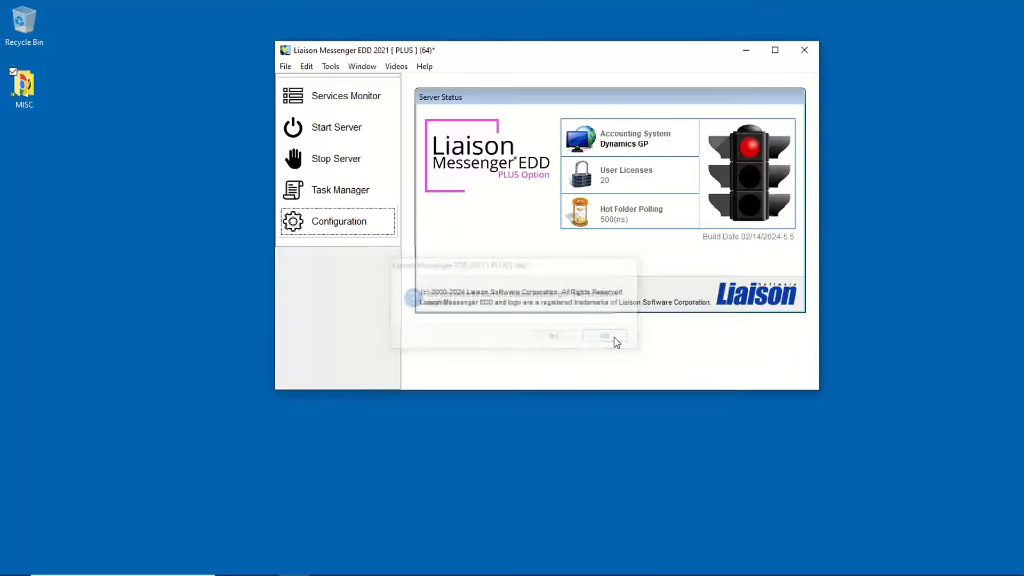
Open the Task Manager and load the DEMO - SO Invoice script.
{"action": "left_click", "coordinate": [348, 201]}
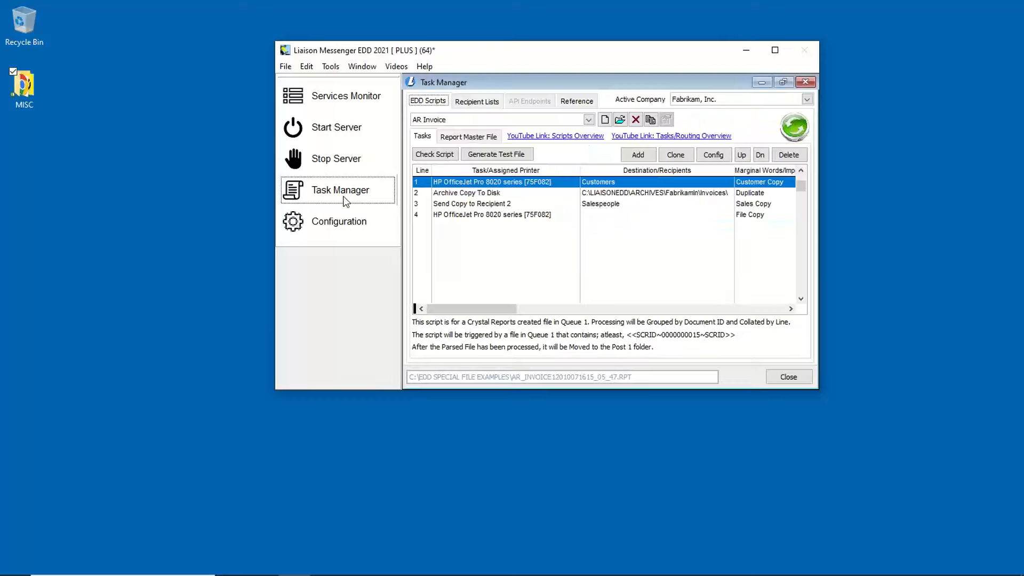
{"action": "left_click", "coordinate": [589, 120]}
{"action": "left_click", "coordinate": [468, 161]}
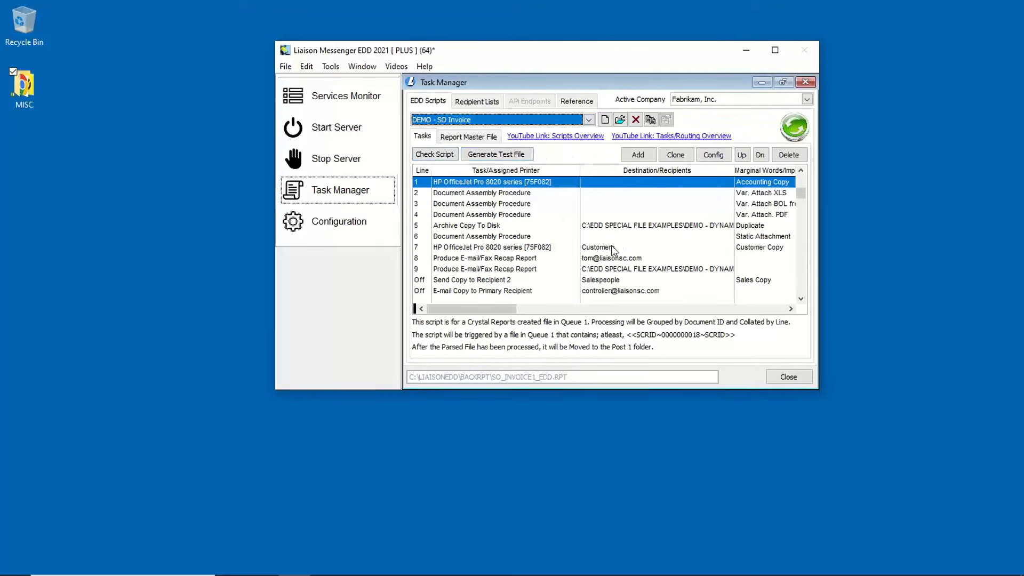
Look through the active companies and available EDD scripts, keeping DEMO - SO Invoice as the selected script.
{"action": "left_click", "coordinate": [688, 101]}
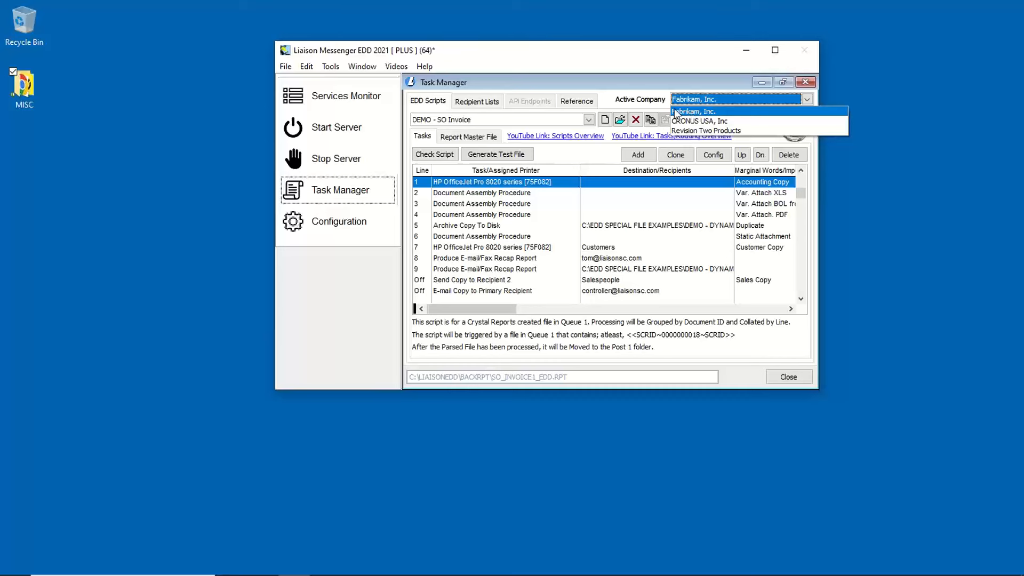
{"action": "left_click", "coordinate": [613, 103]}
{"action": "left_click", "coordinate": [589, 120]}
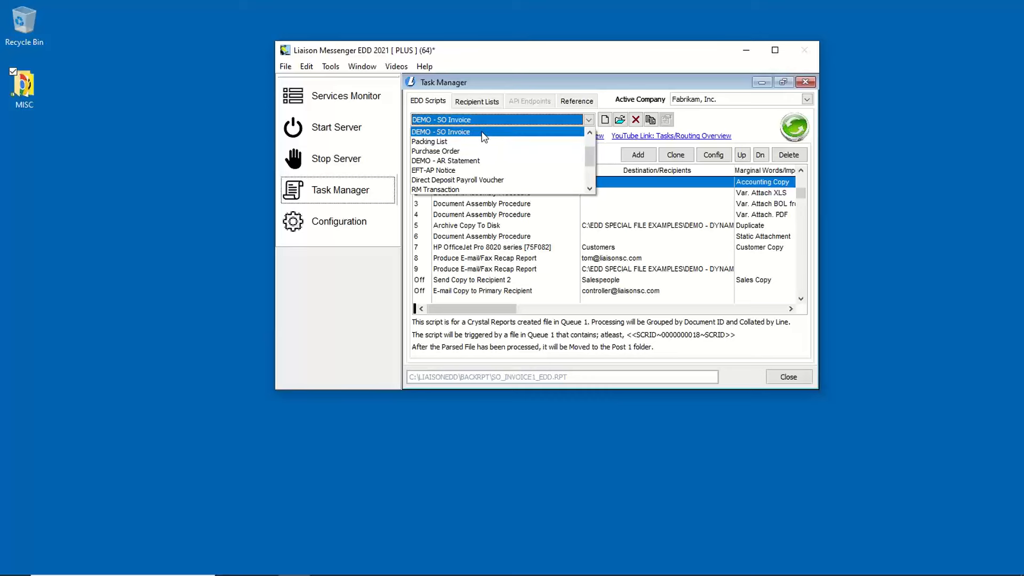
{"action": "left_click", "coordinate": [455, 133]}
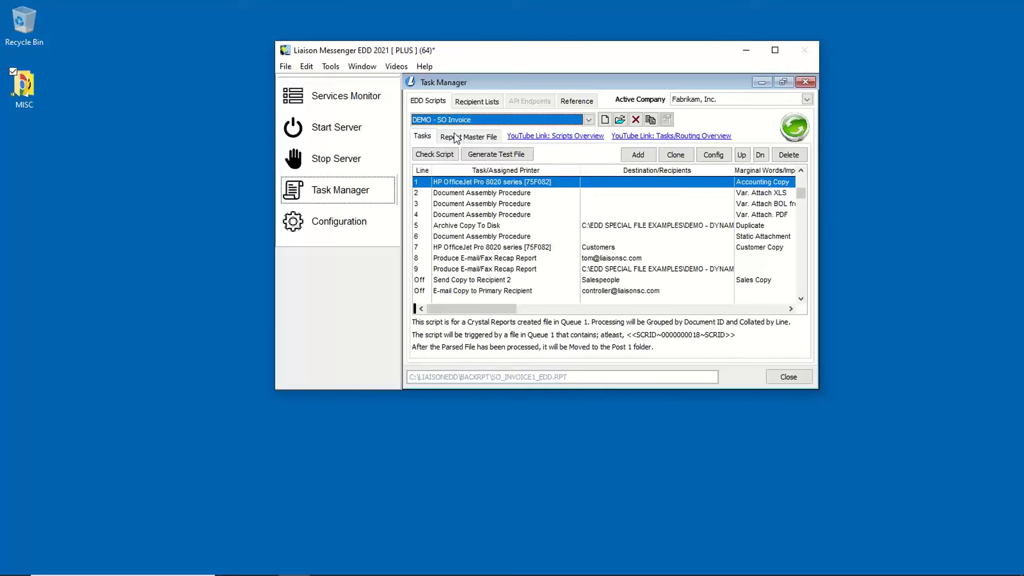
{"action": "left_click_drag", "start_coordinate": [471, 61], "coordinate": [498, 71]}
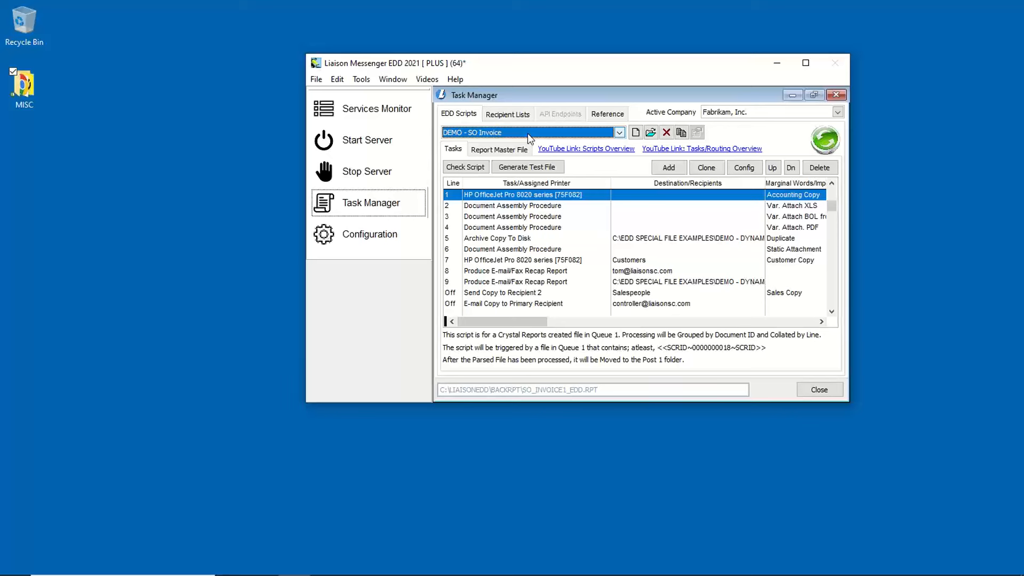
{"action": "left_click", "coordinate": [620, 133]}
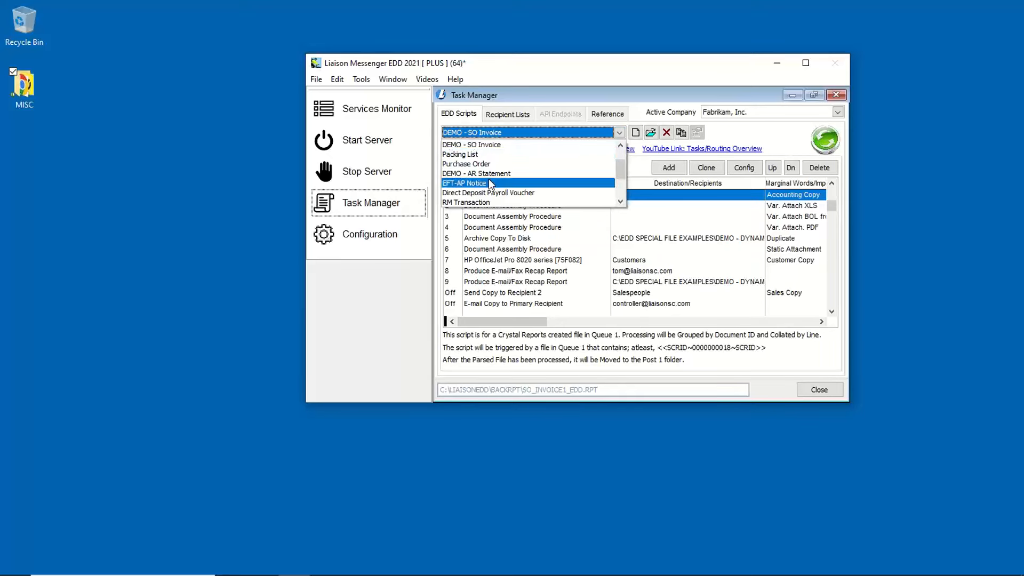
{"action": "left_click", "coordinate": [478, 146]}
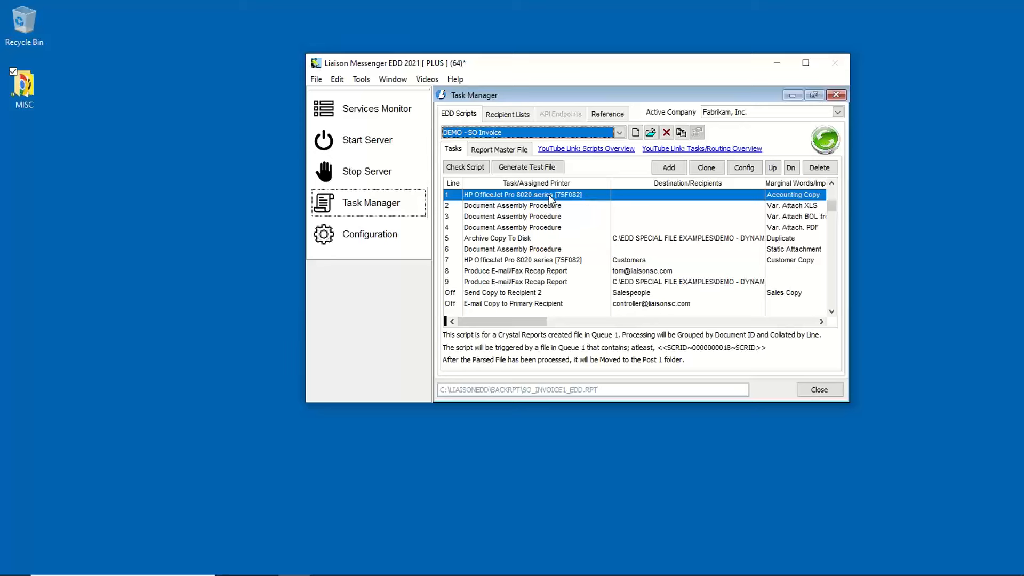
Examine the line 2 Document Assembly Procedure's output assembly settings, including Attachment 1's source folder and file extension.
{"action": "left_click", "coordinate": [547, 208]}
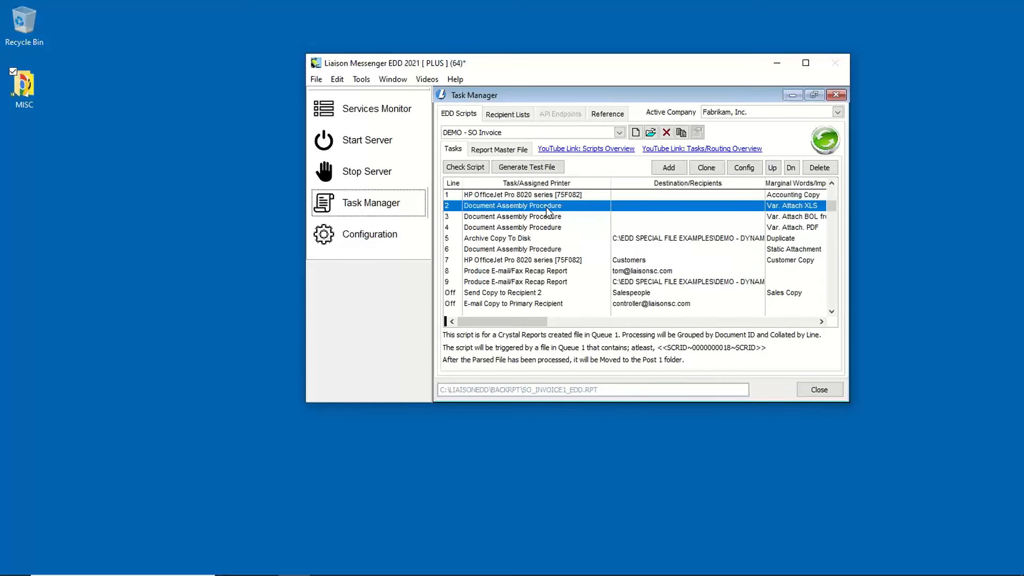
{"action": "left_click", "coordinate": [543, 220]}
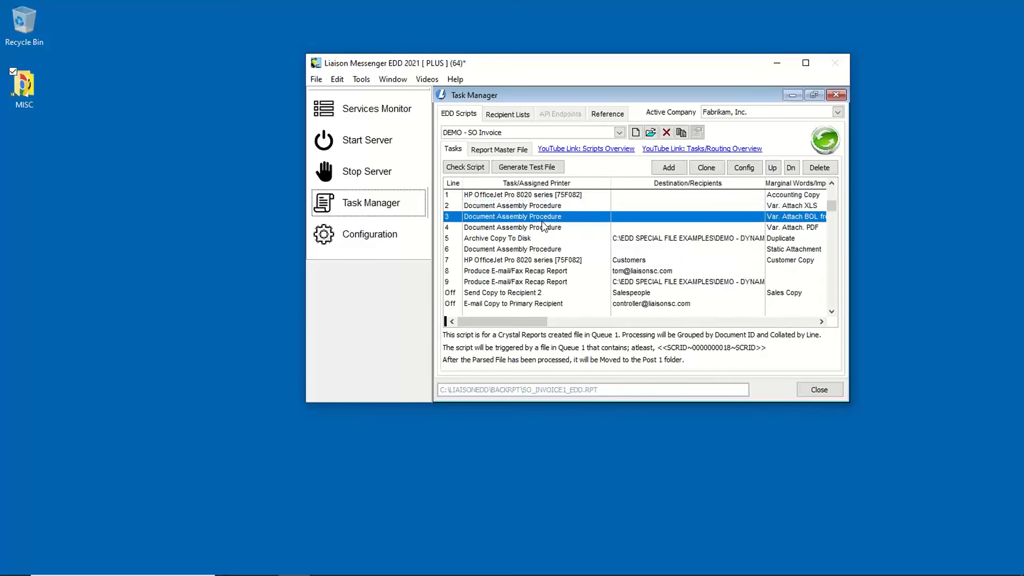
{"action": "left_click", "coordinate": [546, 208]}
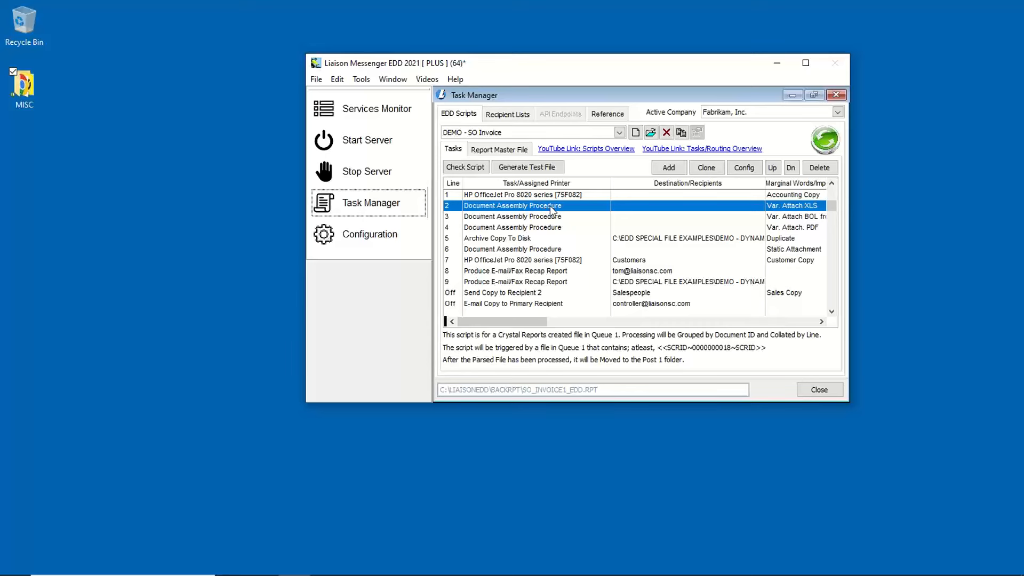
{"action": "double_click", "coordinate": [549, 206]}
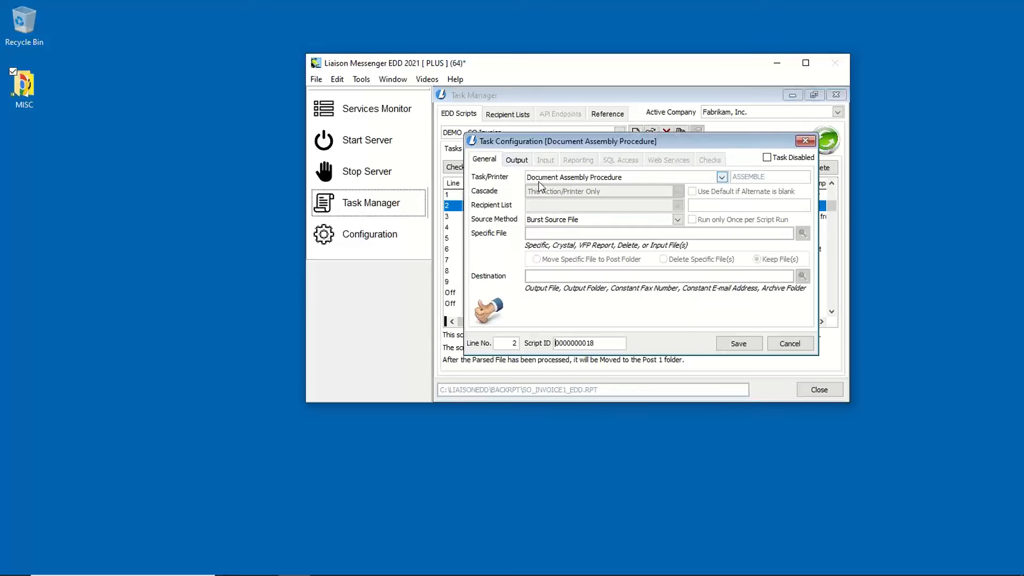
{"action": "left_click", "coordinate": [517, 160]}
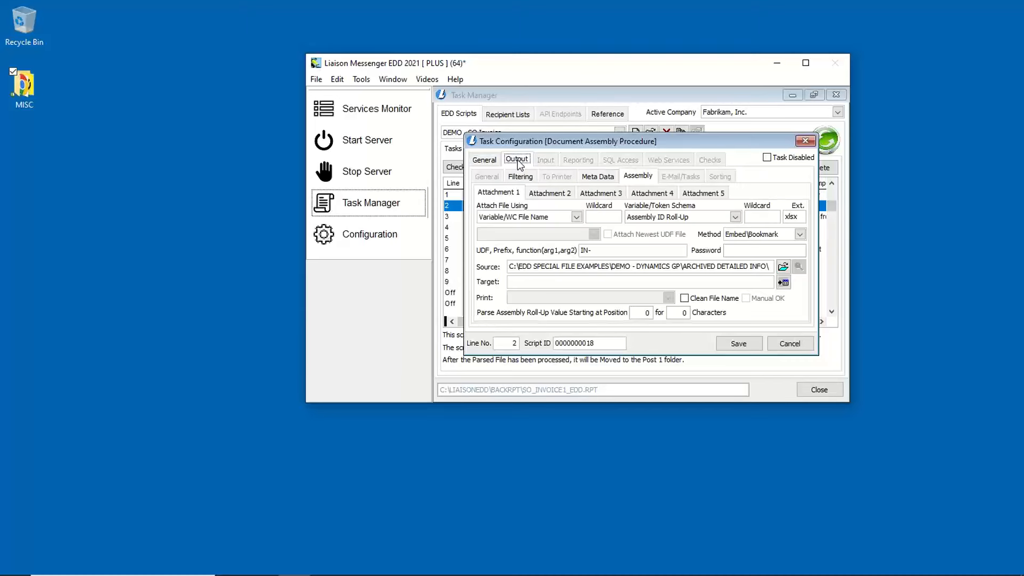
{"action": "left_click", "coordinate": [486, 160]}
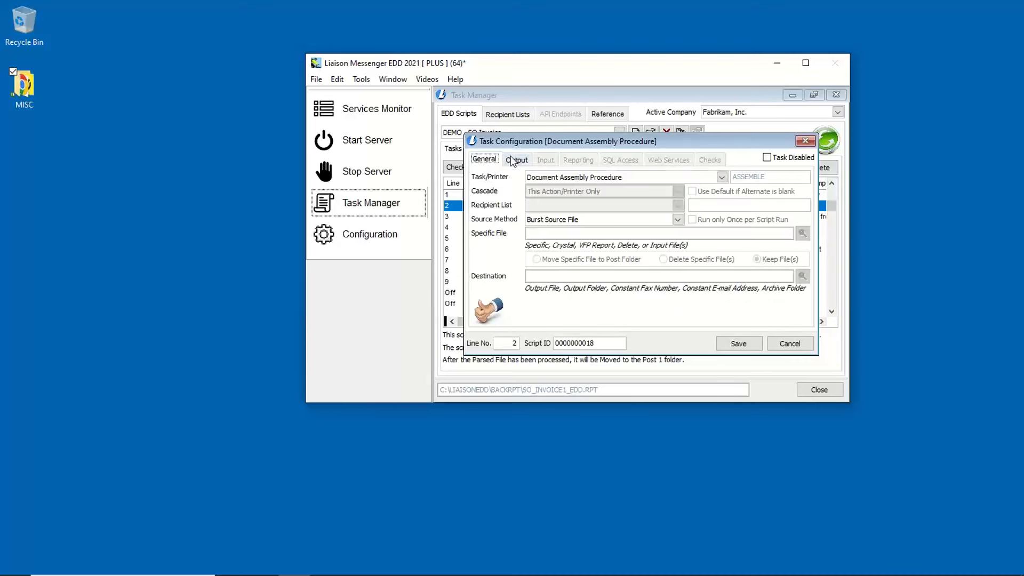
{"action": "left_click", "coordinate": [517, 160]}
{"action": "left_click_drag", "start_coordinate": [769, 267], "coordinate": [511, 263]}
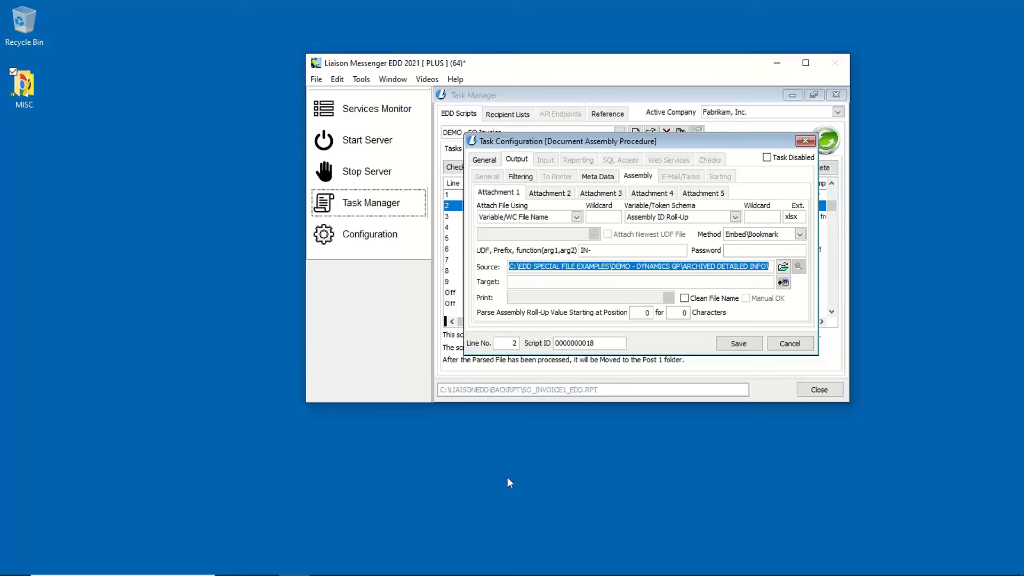
{"action": "left_click", "coordinate": [797, 215]}
{"action": "double_click", "coordinate": [797, 215]}
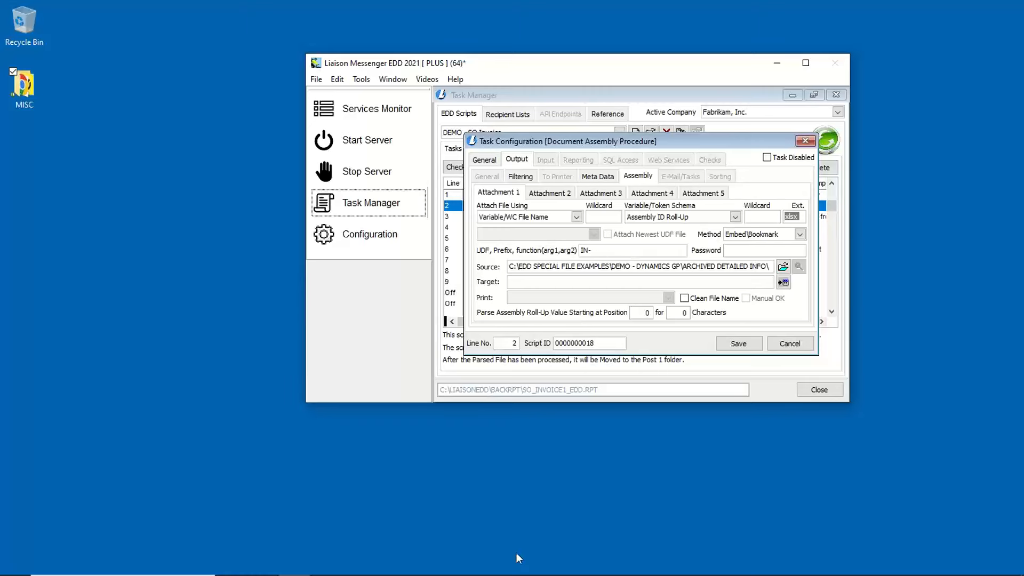
Check the Excel attachments in the Archived Detailed info folder in File Explorer, then close line 2's task configuration without saving.
{"action": "mouse_move", "coordinate": [329, 571]}
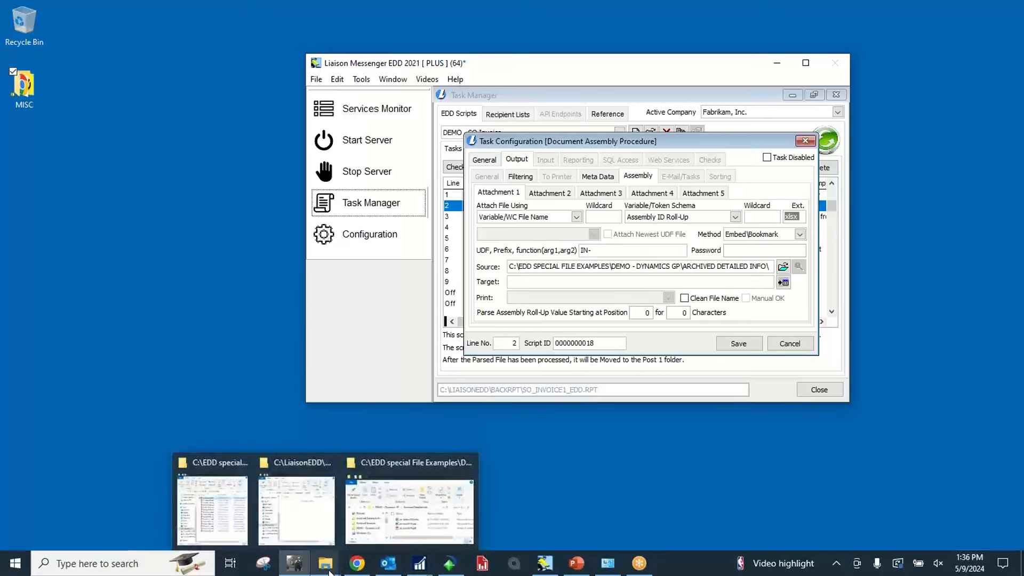
{"action": "left_click", "coordinate": [410, 502]}
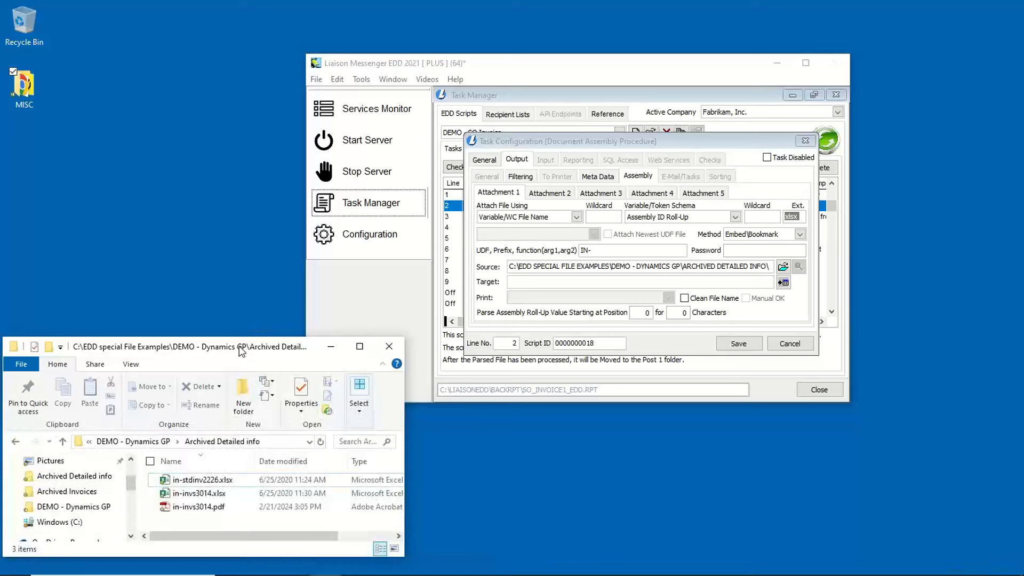
{"action": "left_click_drag", "start_coordinate": [241, 351], "coordinate": [257, 292]}
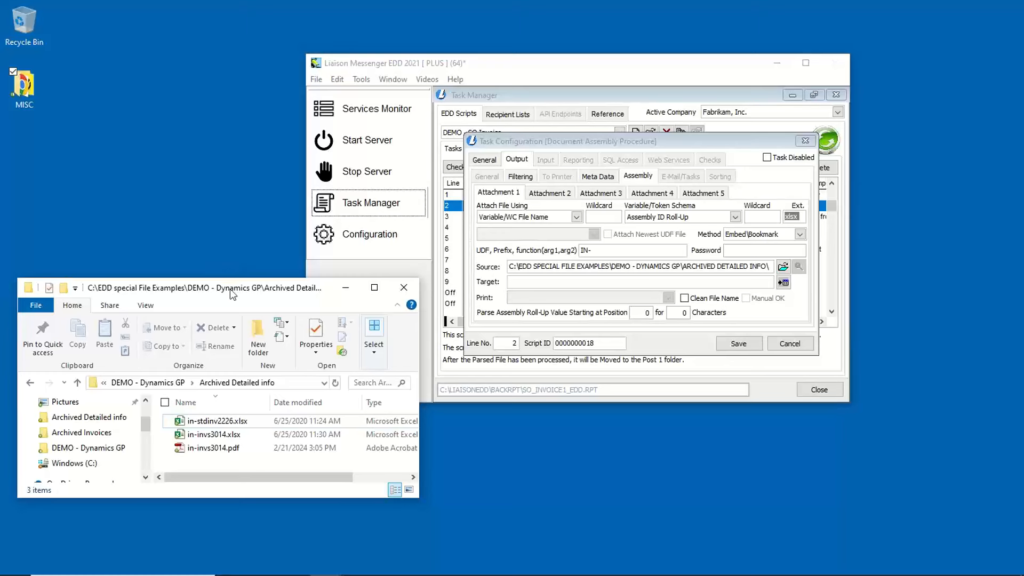
{"action": "left_click", "coordinate": [346, 288]}
{"action": "left_click", "coordinate": [791, 344]}
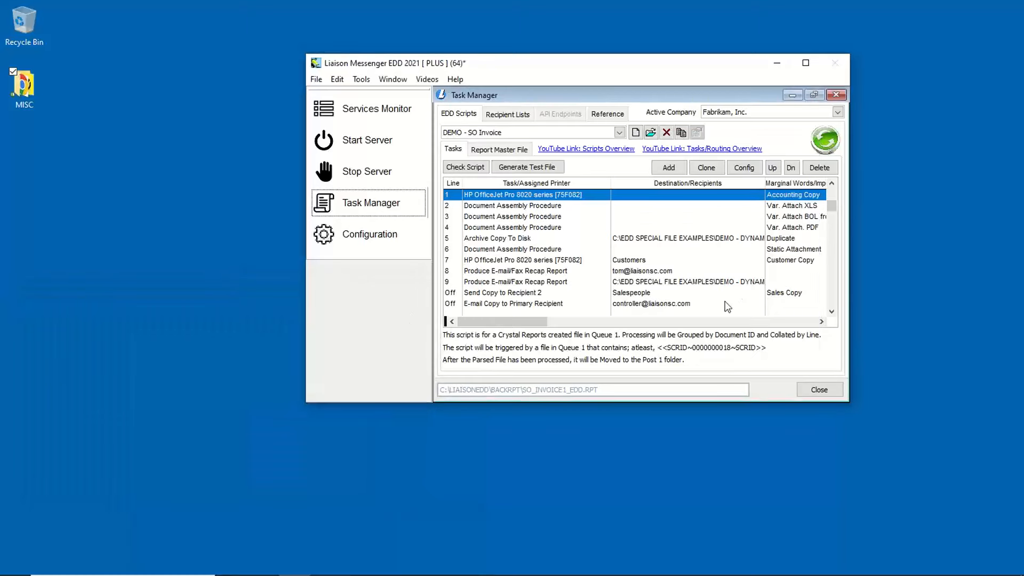
Examine the line 4 Document Assembly Procedure's output assembly settings, including Attachment 1's file extension.
{"action": "left_click", "coordinate": [526, 219]}
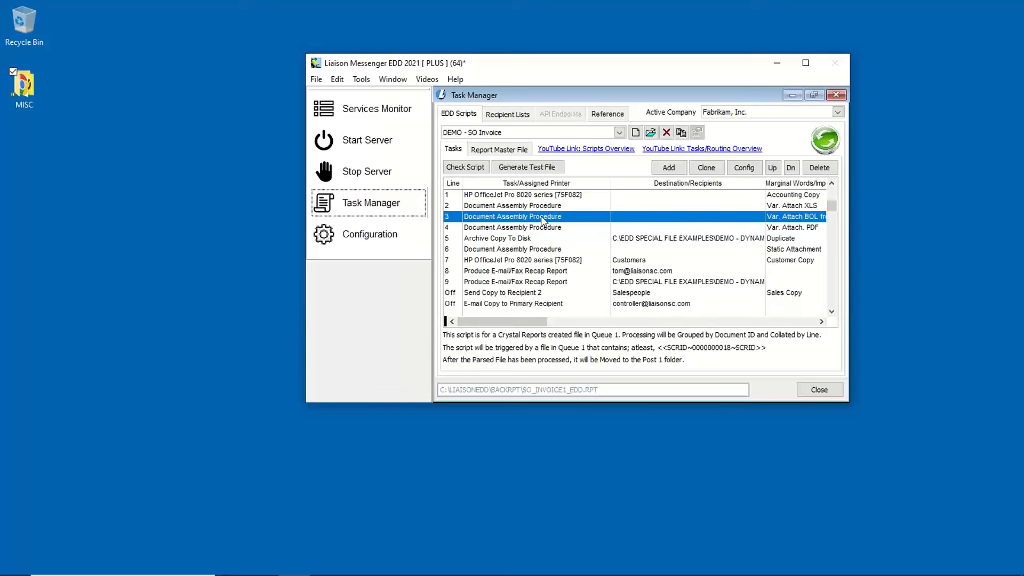
{"action": "left_click", "coordinate": [542, 228]}
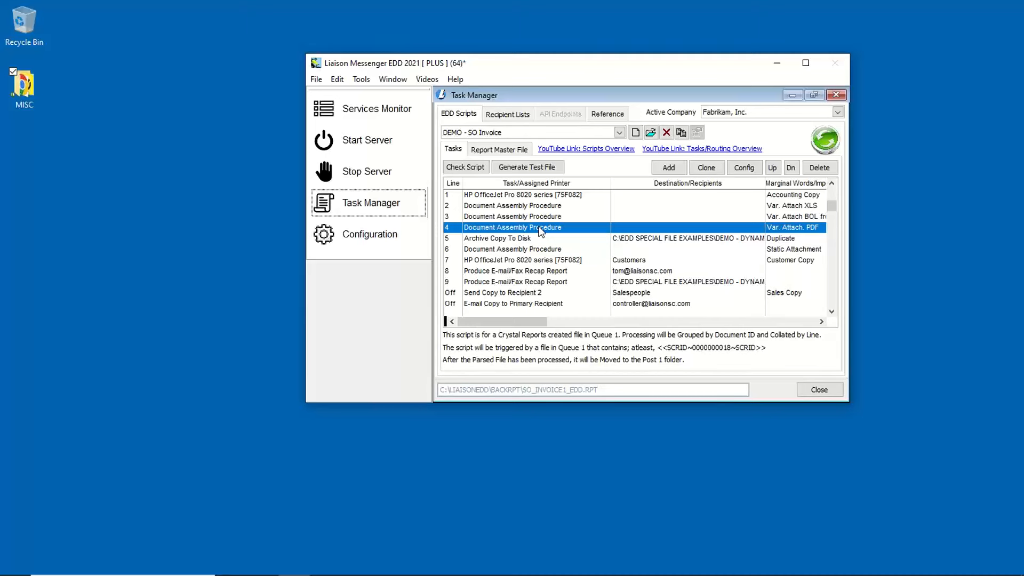
{"action": "double_click", "coordinate": [541, 229]}
{"action": "left_click", "coordinate": [517, 159]}
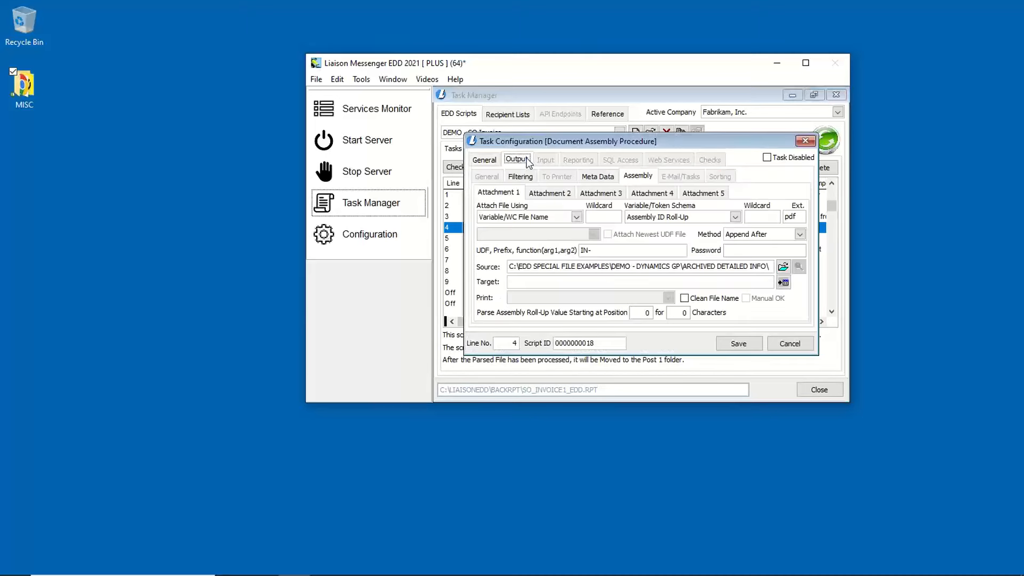
{"action": "left_click", "coordinate": [796, 216]}
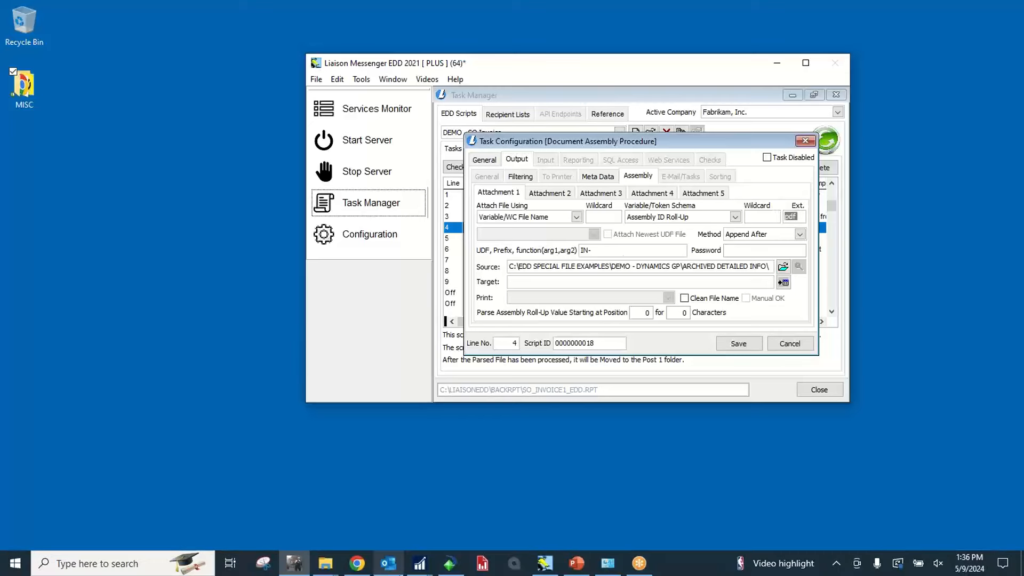
Locate in-invs3014.pdf in the Archived Detailed info folder in File Explorer, then close line 4's task configuration without saving.
{"action": "left_click", "coordinate": [329, 565]}
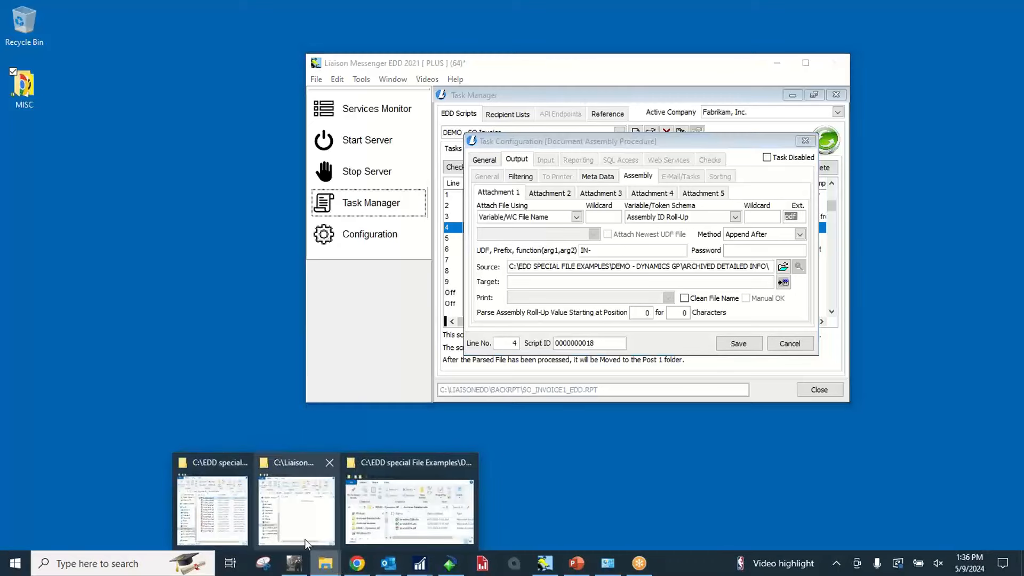
{"action": "left_click", "coordinate": [395, 534]}
{"action": "left_click", "coordinate": [233, 451]}
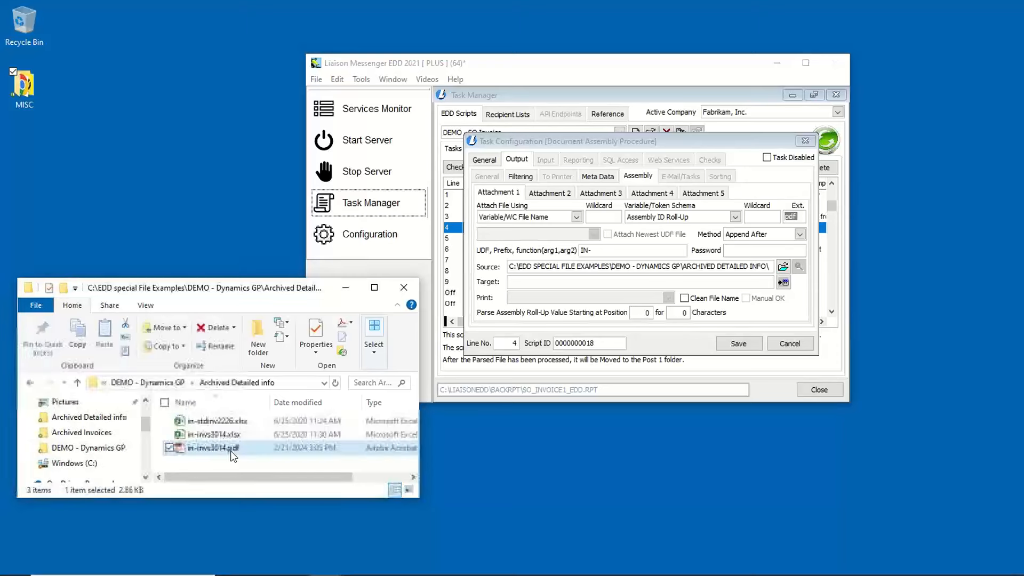
{"action": "left_click", "coordinate": [346, 288]}
{"action": "left_click", "coordinate": [790, 345]}
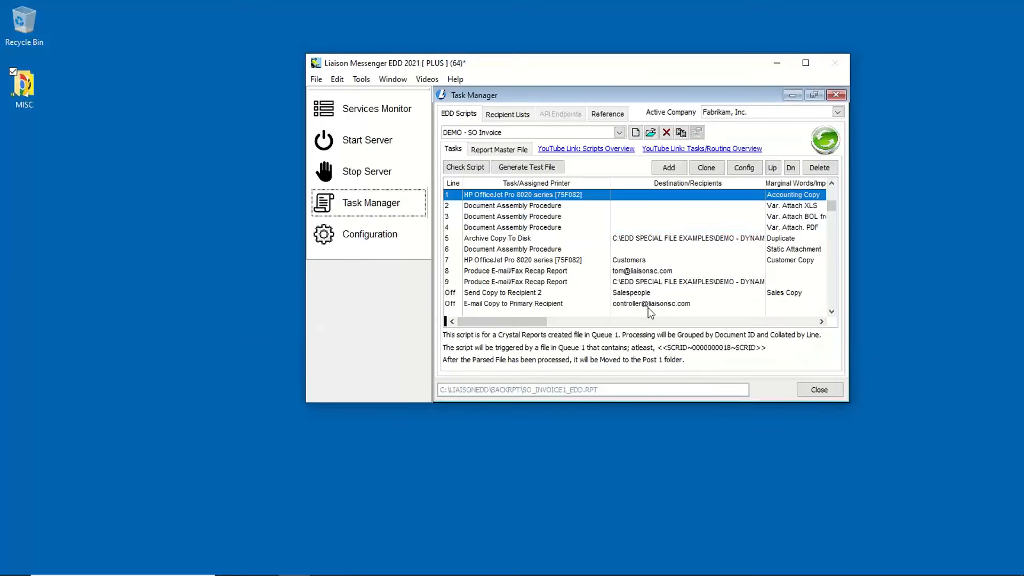
Review the Archive Copy To Disk task on line 5 and the document assembly tasks on lines 2 to 4.
{"action": "left_click", "coordinate": [533, 239]}
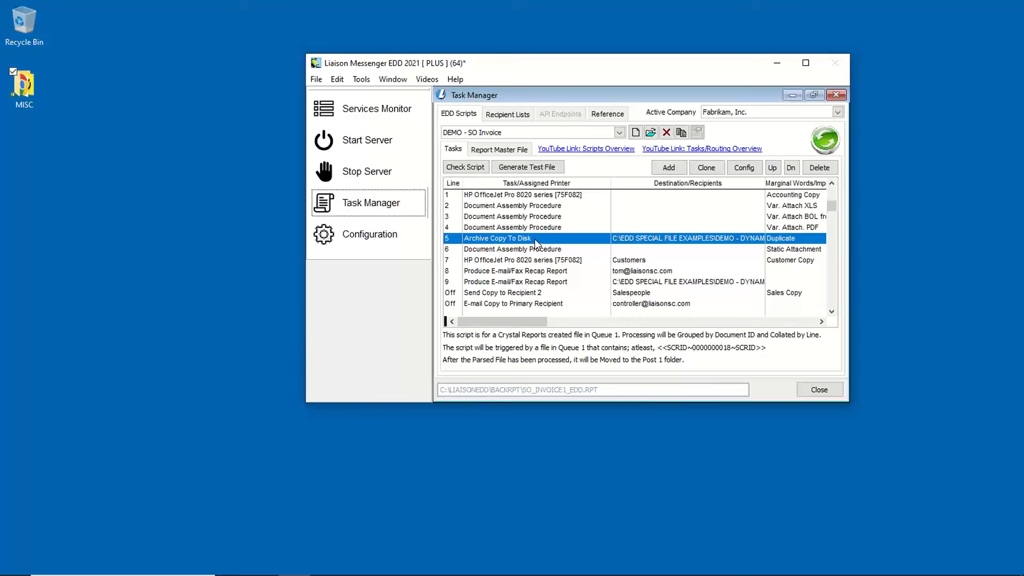
{"action": "left_click", "coordinate": [547, 208]}
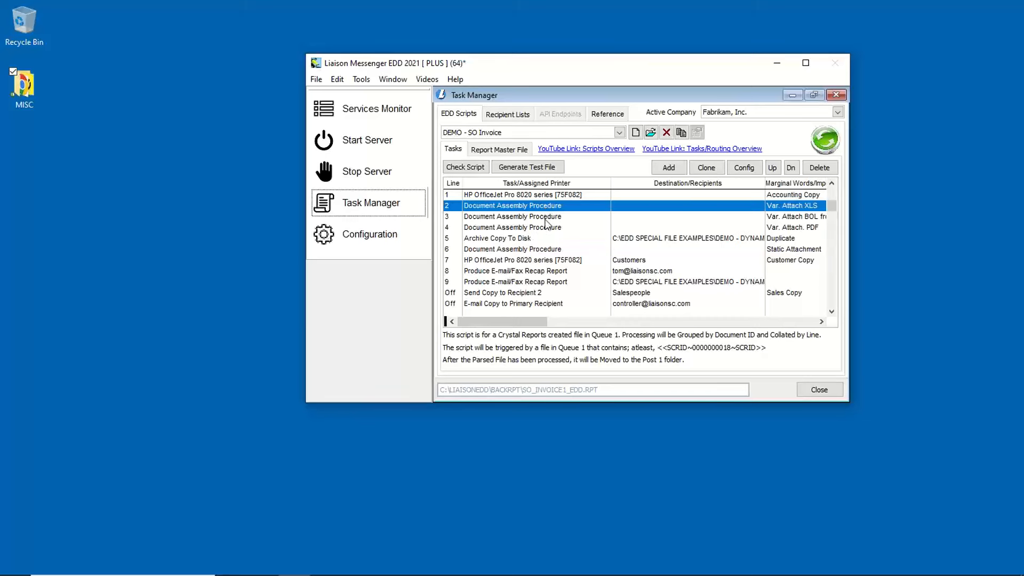
{"action": "left_click", "coordinate": [548, 219]}
{"action": "left_click", "coordinate": [548, 229]}
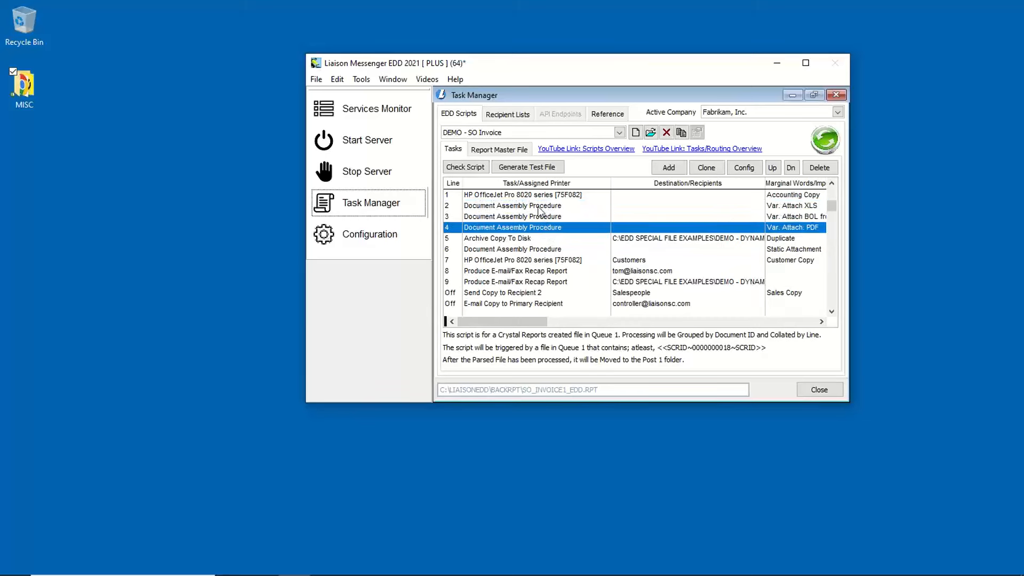
Examine the static attachment's source file in line 6's Document Assembly Procedure output settings, then close the task configuration without saving.
{"action": "left_click", "coordinate": [529, 240]}
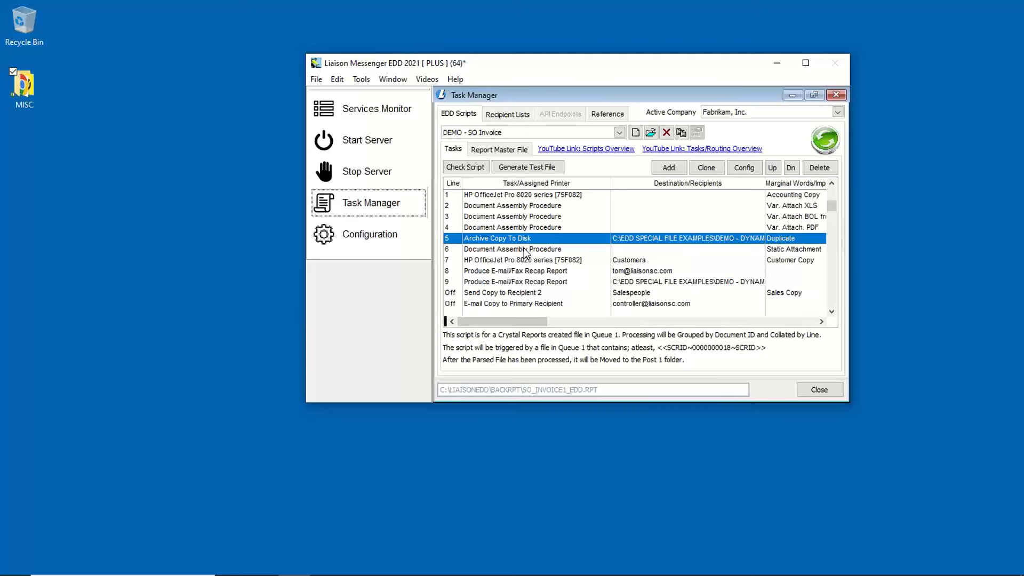
{"action": "left_click", "coordinate": [525, 250]}
{"action": "double_click", "coordinate": [526, 251]}
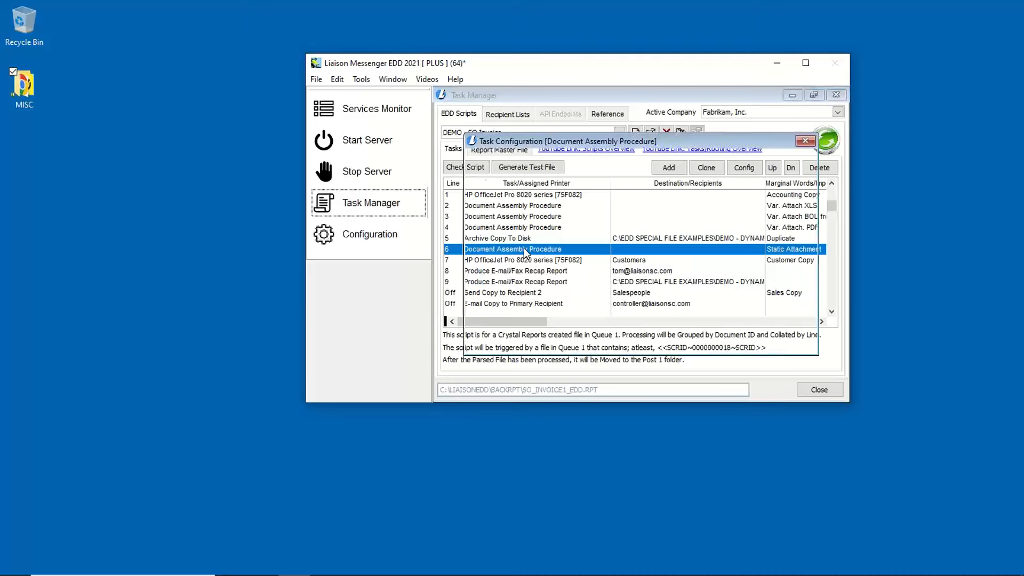
{"action": "left_click", "coordinate": [517, 159]}
{"action": "left_click_drag", "start_coordinate": [717, 266], "coordinate": [505, 268]}
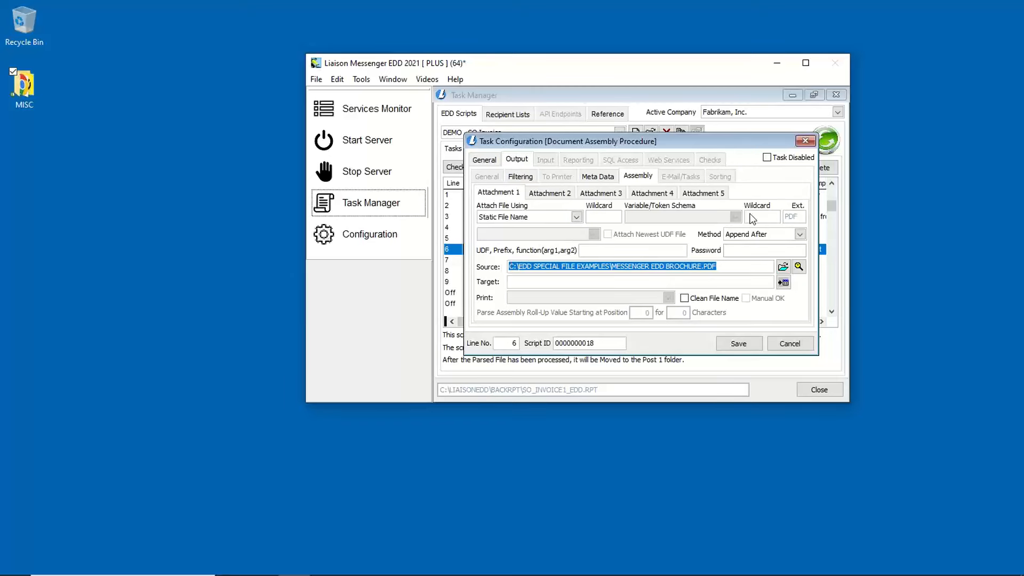
{"action": "left_click", "coordinate": [786, 343]}
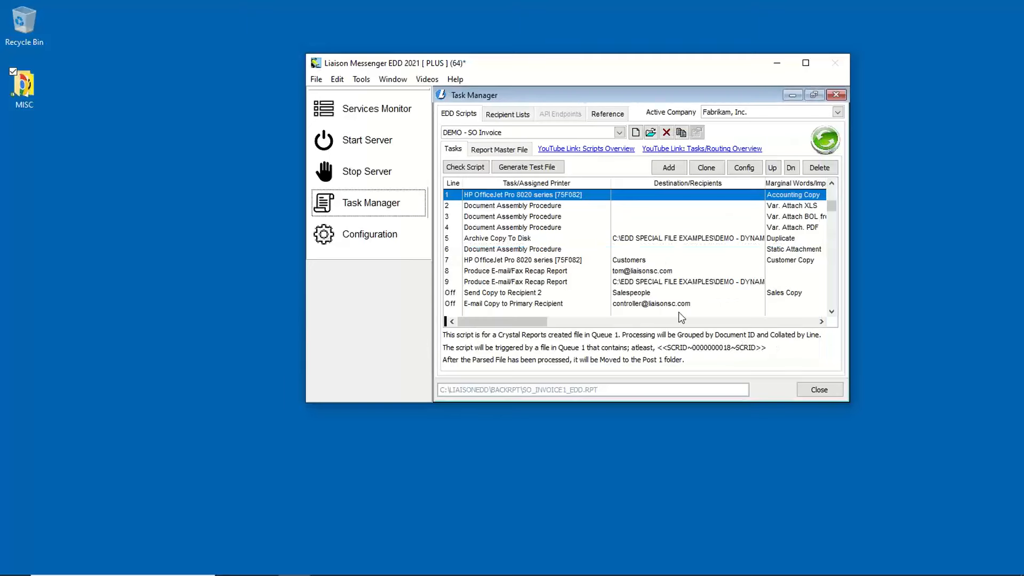
Review the script's tasks on lines 5 to 9 and the disabled Send Copy to Recipient 2 task.
{"action": "left_click", "coordinate": [523, 251]}
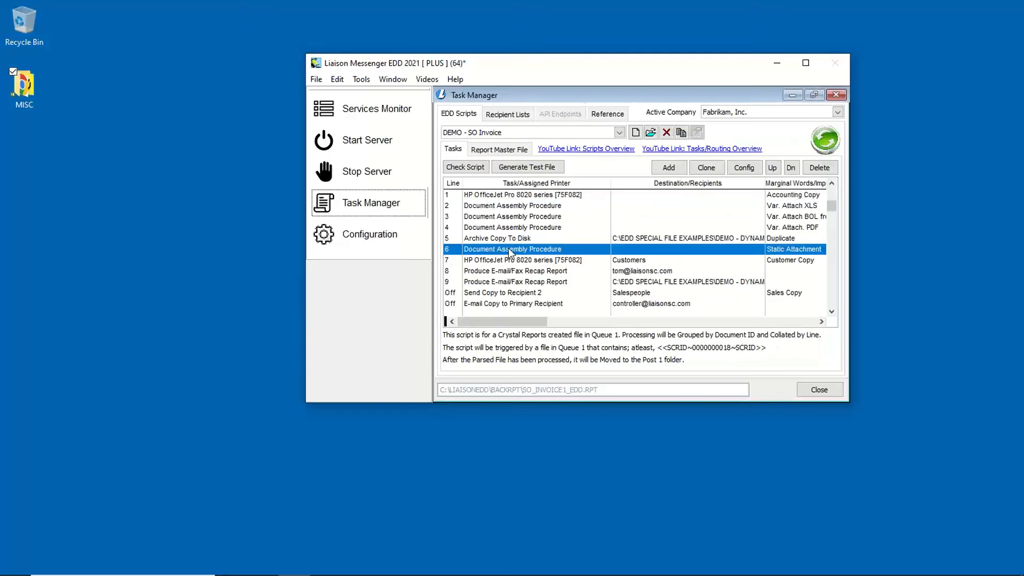
{"action": "left_click", "coordinate": [507, 242]}
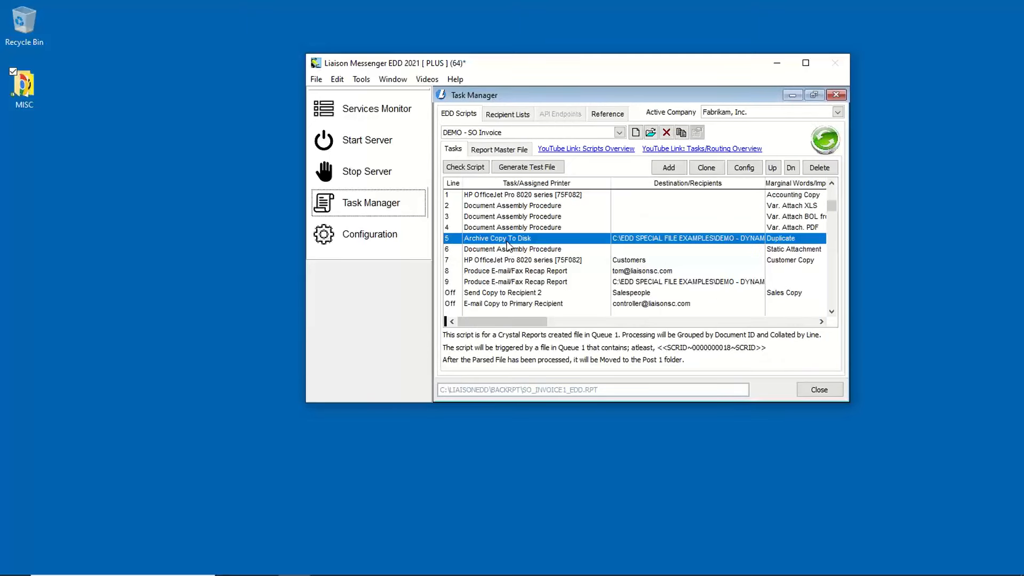
{"action": "left_click", "coordinate": [509, 250]}
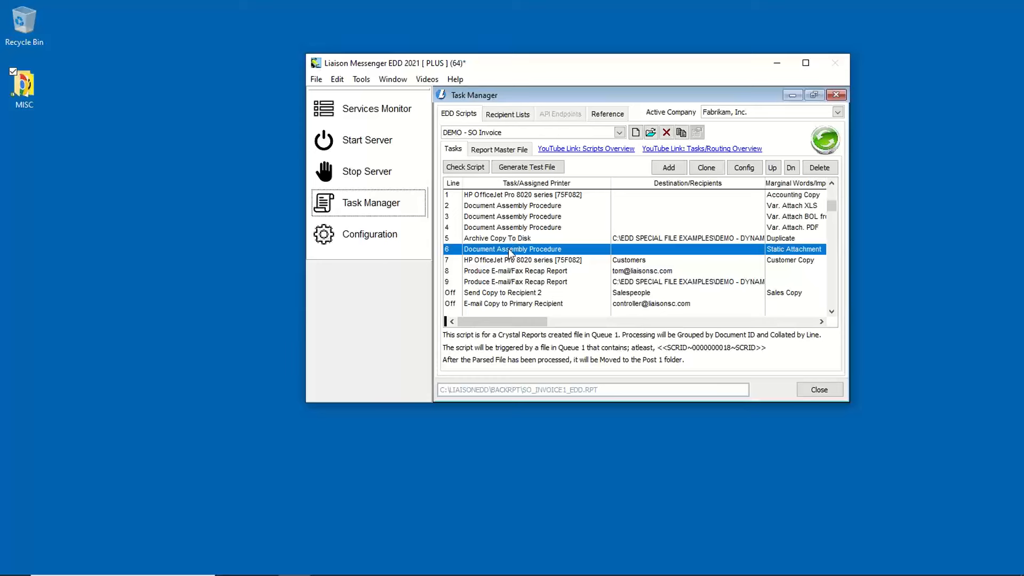
{"action": "left_click", "coordinate": [510, 262]}
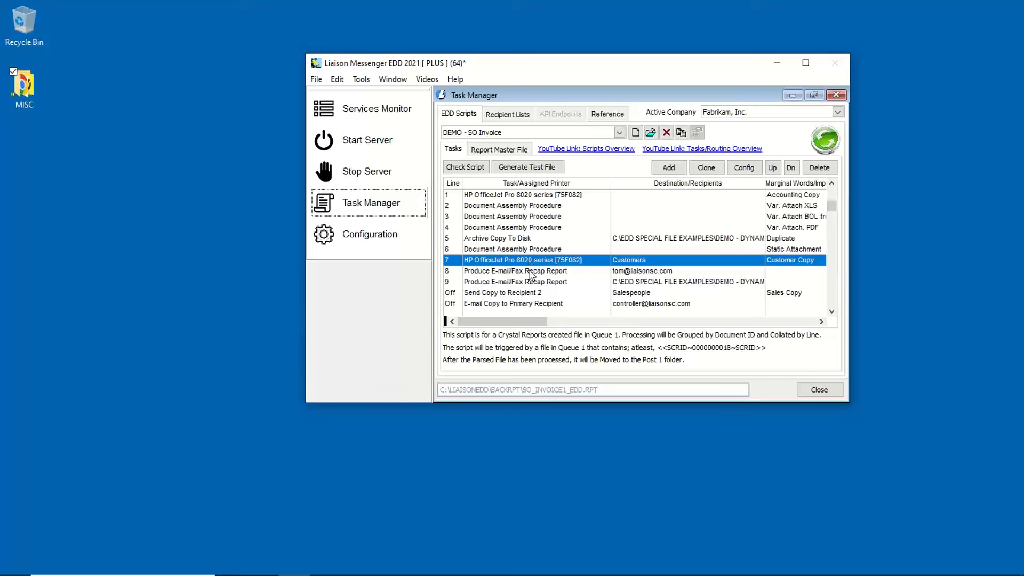
{"action": "left_click", "coordinate": [527, 270]}
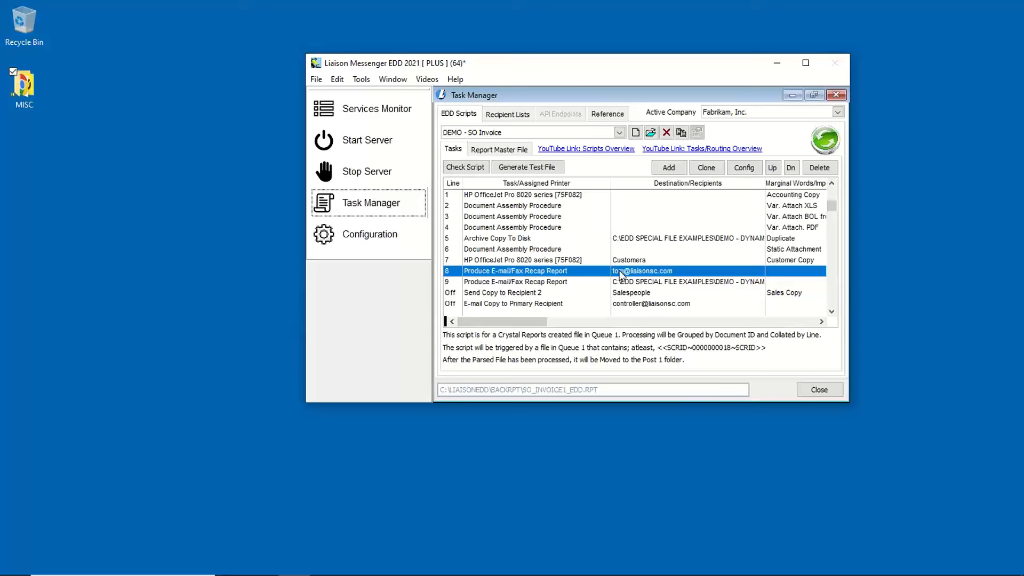
{"action": "left_click", "coordinate": [586, 283]}
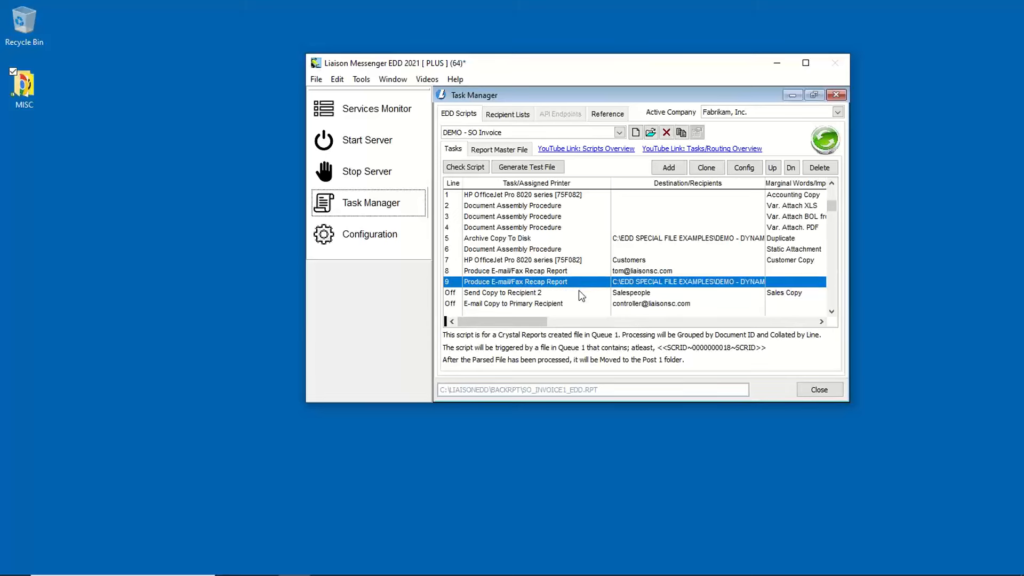
{"action": "left_click", "coordinate": [578, 293]}
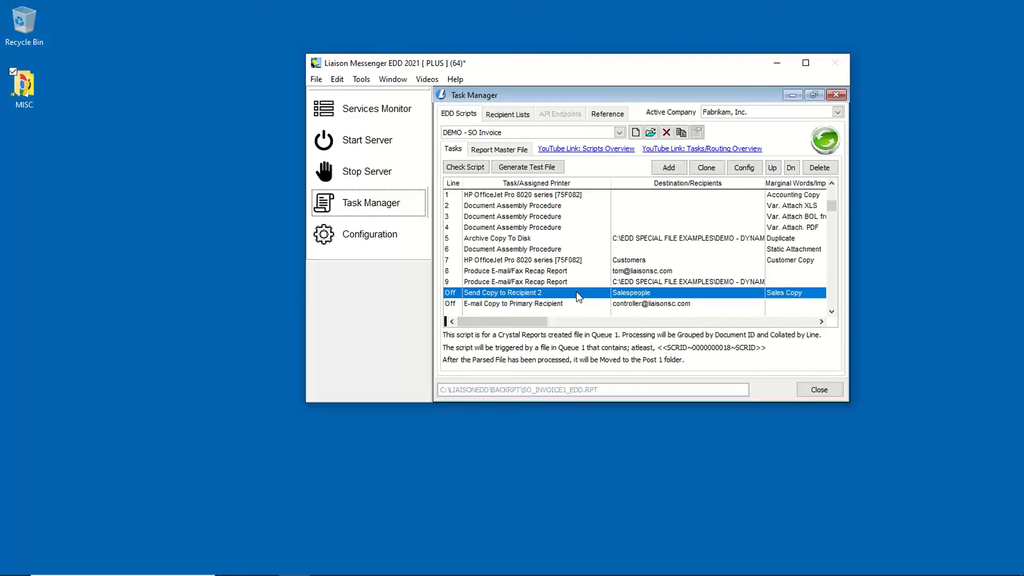
Open the disabled E-mail Copy to Primary Recipient task's configuration and check its general settings and destination address.
{"action": "left_click", "coordinate": [575, 305]}
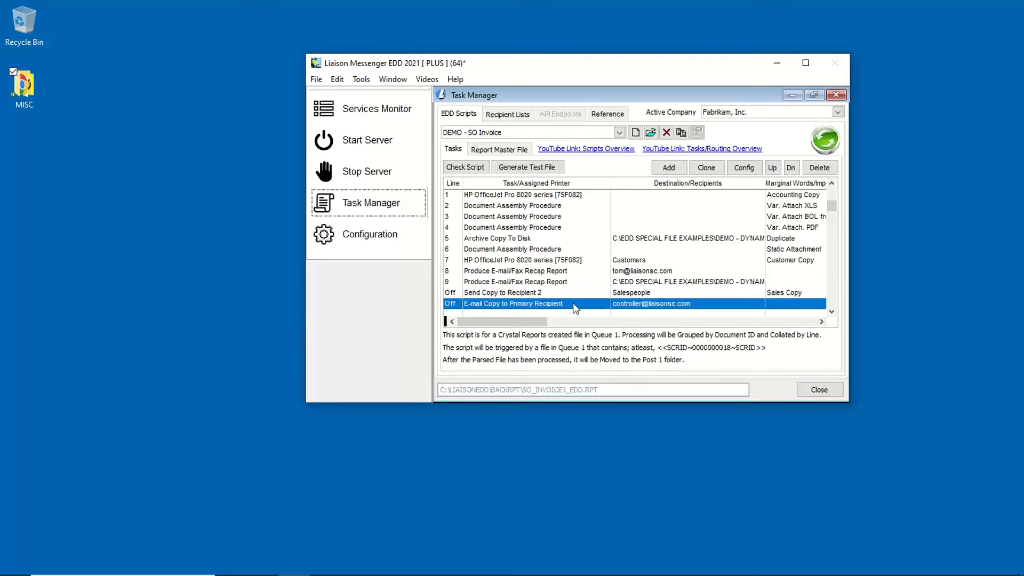
{"action": "double_click", "coordinate": [575, 305]}
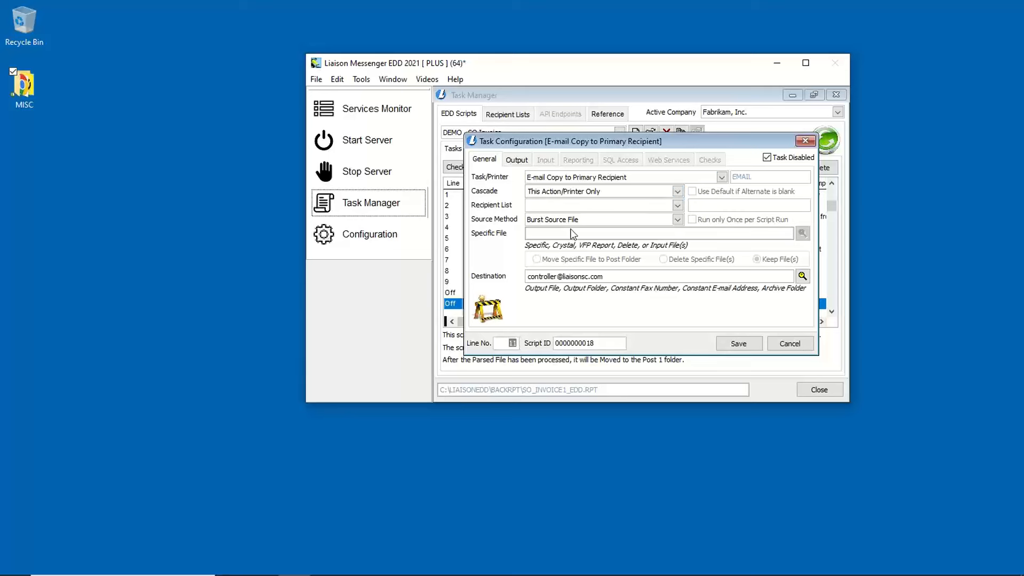
{"action": "left_click", "coordinate": [565, 179]}
{"action": "left_click", "coordinate": [561, 190]}
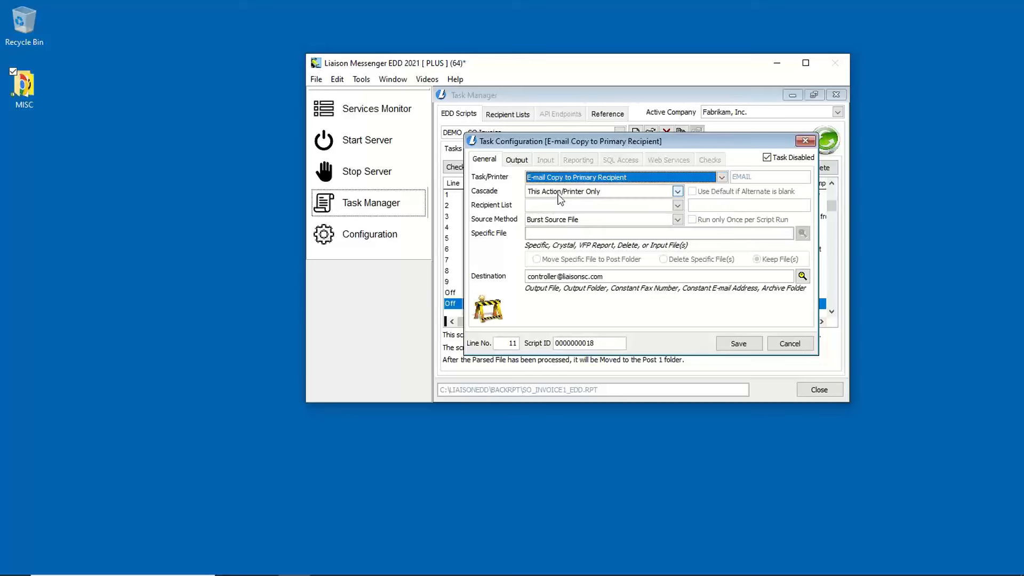
{"action": "left_click", "coordinate": [605, 276]}
{"action": "left_click_drag", "start_coordinate": [605, 276], "coordinate": [522, 273]}
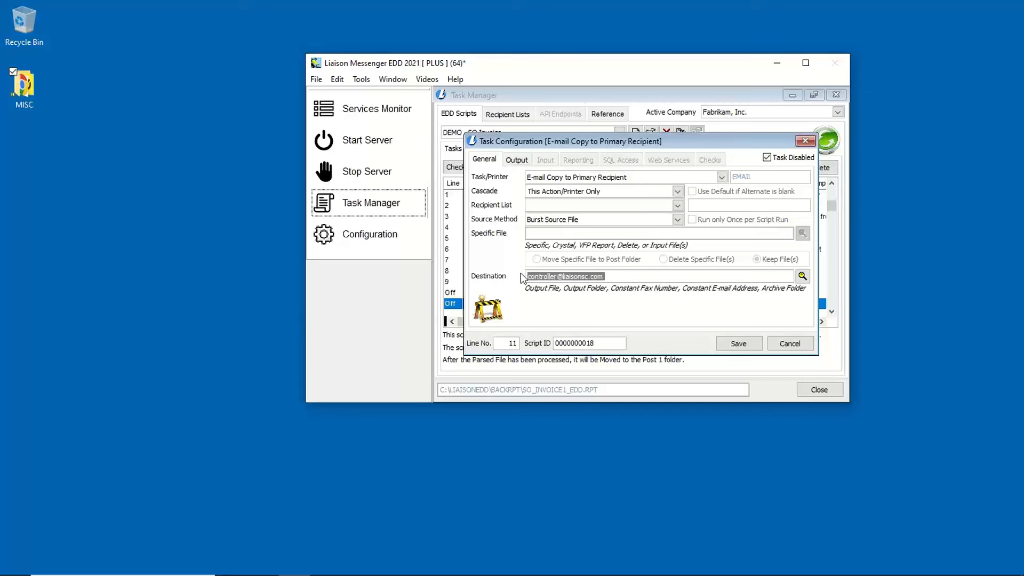
Inspect the output filtering expression of the E-mail Copy to Primary Recipient task.
{"action": "left_click", "coordinate": [517, 160]}
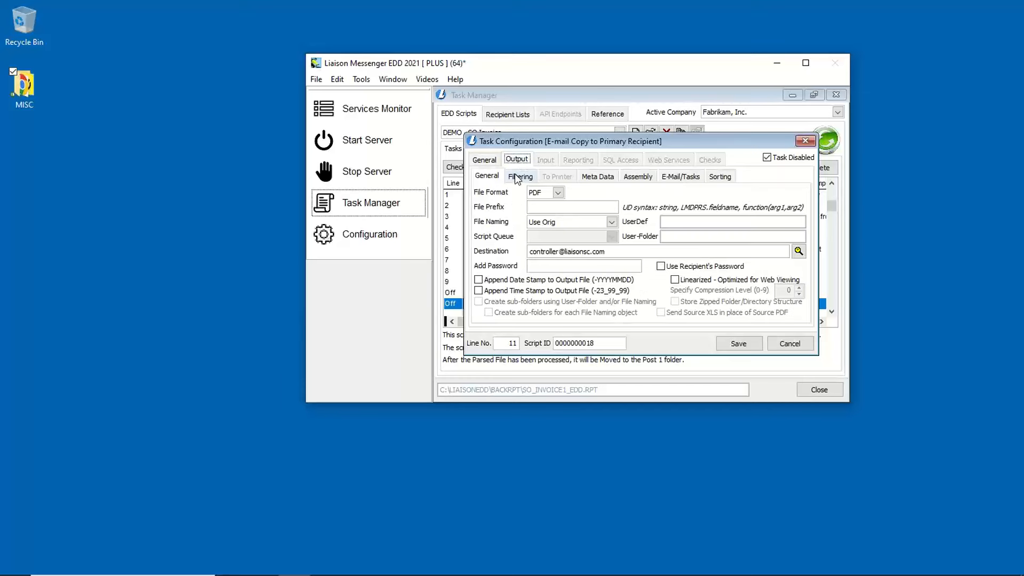
{"action": "left_click", "coordinate": [516, 177]}
{"action": "left_click_drag", "start_coordinate": [613, 205], "coordinate": [473, 207]}
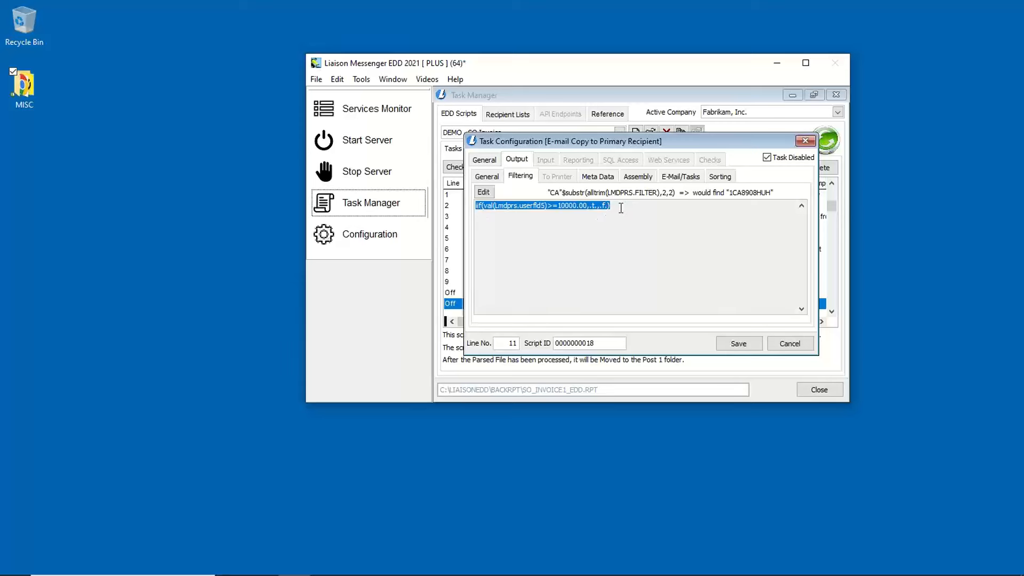
Browse the available task and printer types in the general settings, then close the task configuration without saving.
{"action": "left_click", "coordinate": [485, 160]}
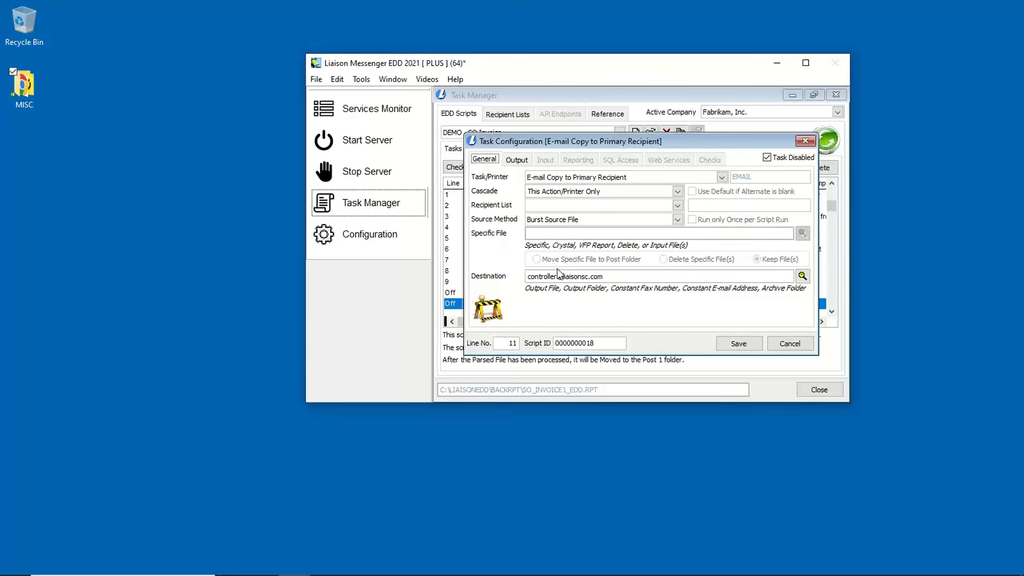
{"action": "left_click", "coordinate": [555, 181]}
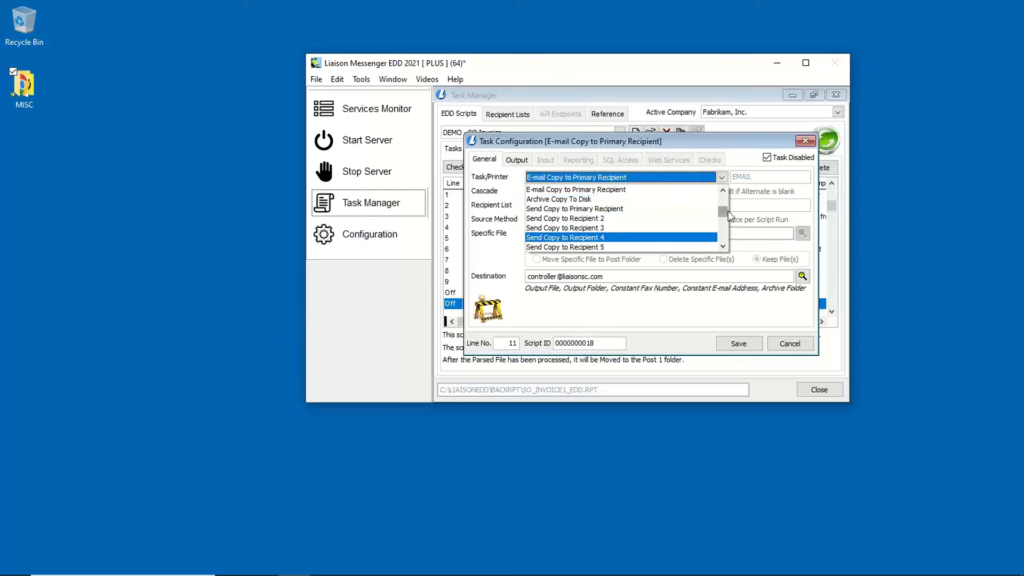
{"action": "left_click_drag", "start_coordinate": [725, 215], "coordinate": [726, 219]}
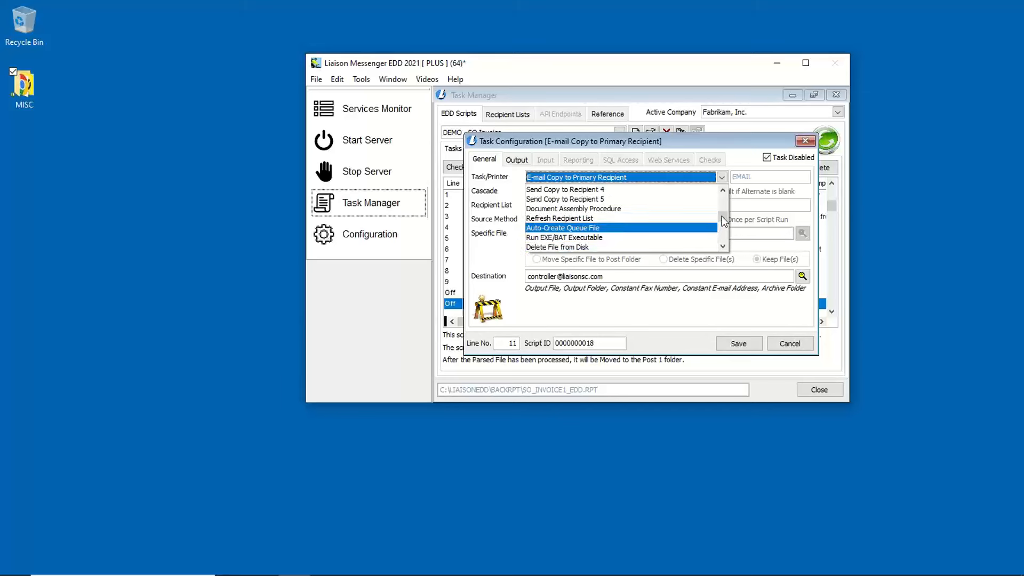
{"action": "left_click_drag", "start_coordinate": [724, 222], "coordinate": [720, 209]}
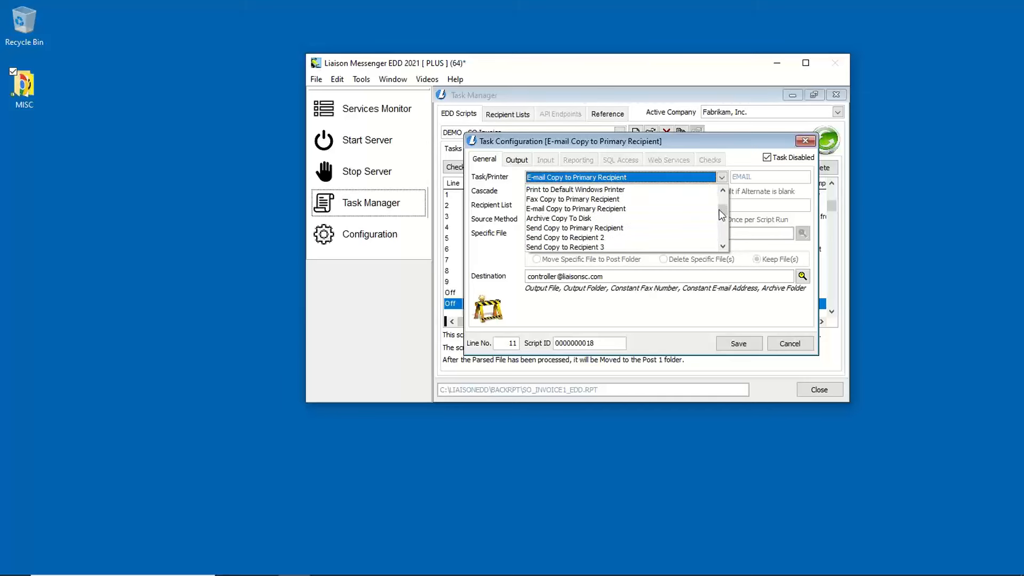
{"action": "left_click", "coordinate": [736, 159]}
{"action": "left_click", "coordinate": [791, 345]}
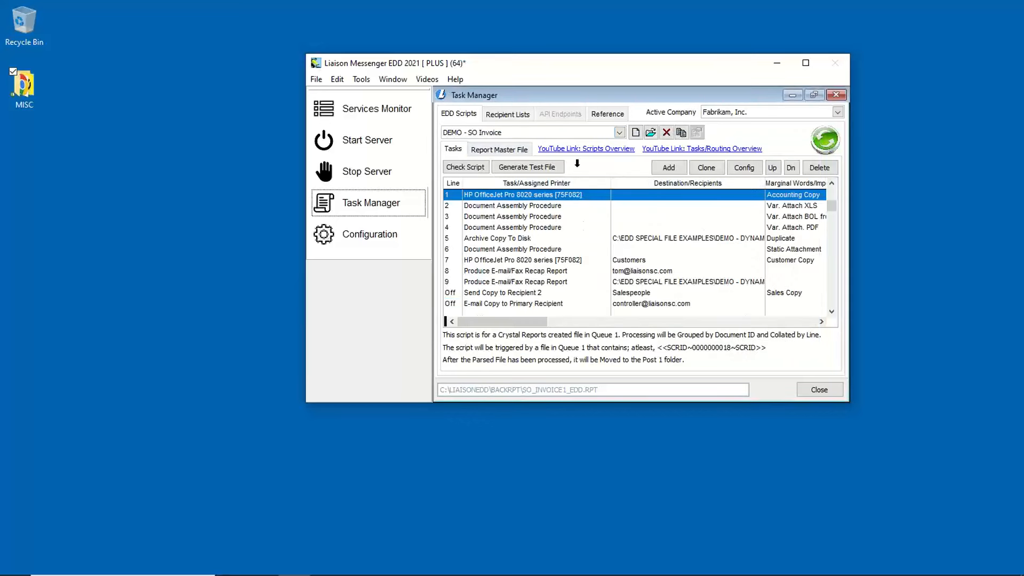
Open the DEMO - SO Invoice script for editing, view the report writer options, and close it without saving.
{"action": "left_click", "coordinate": [650, 135]}
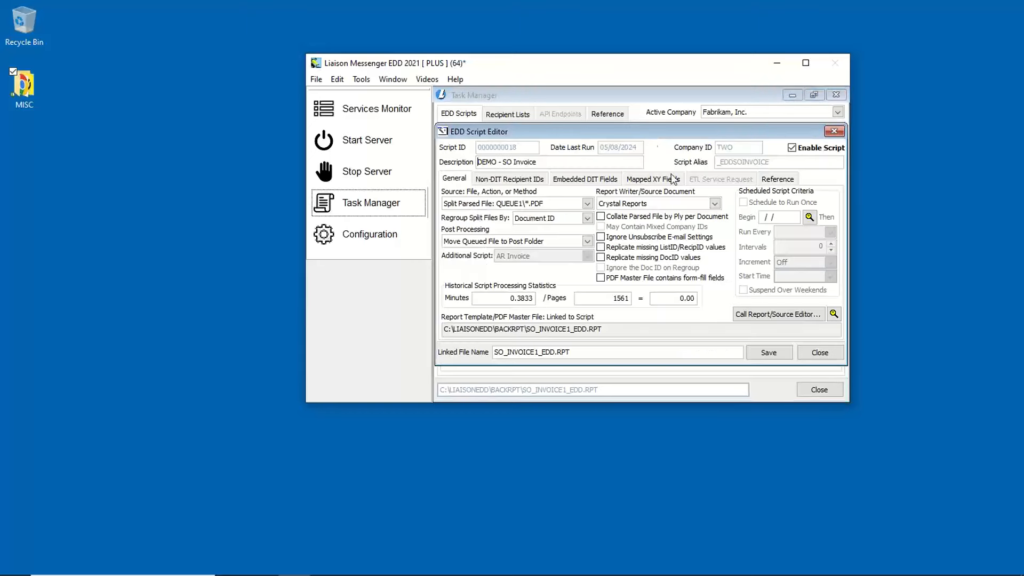
{"action": "left_click", "coordinate": [718, 204]}
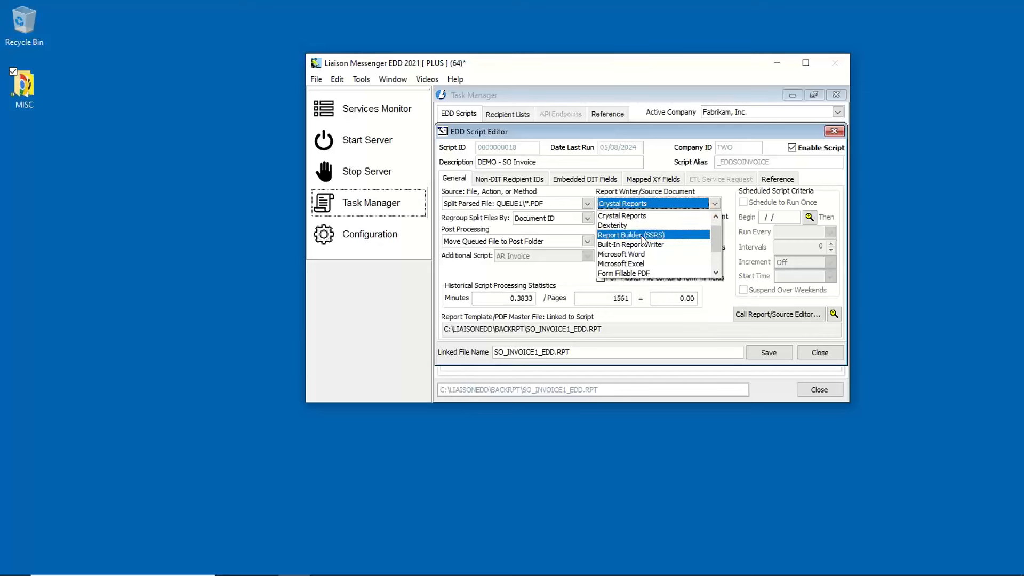
{"action": "left_click", "coordinate": [714, 204]}
{"action": "left_click", "coordinate": [819, 352]}
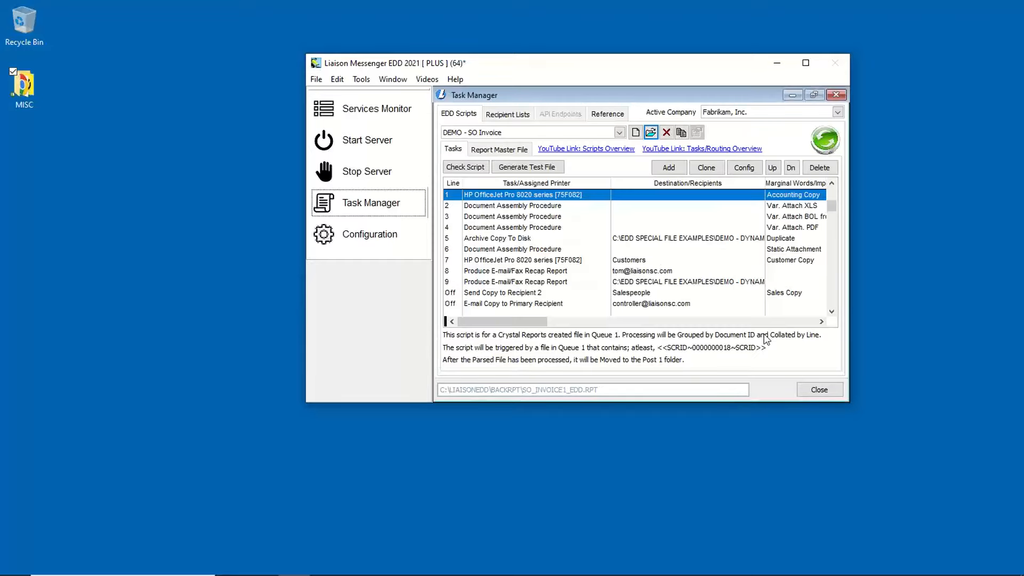
Switch to the invoice form in Crystal Reports and arrange its window below the Liaison Messenger EDD window.
{"action": "left_click", "coordinate": [450, 563]}
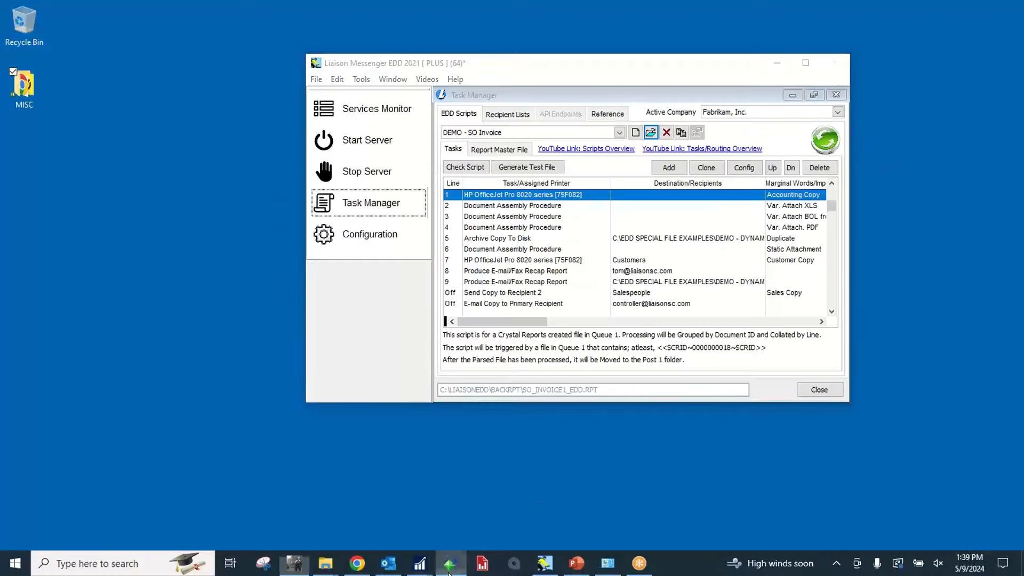
{"action": "left_click_drag", "start_coordinate": [533, 138], "coordinate": [516, 89]}
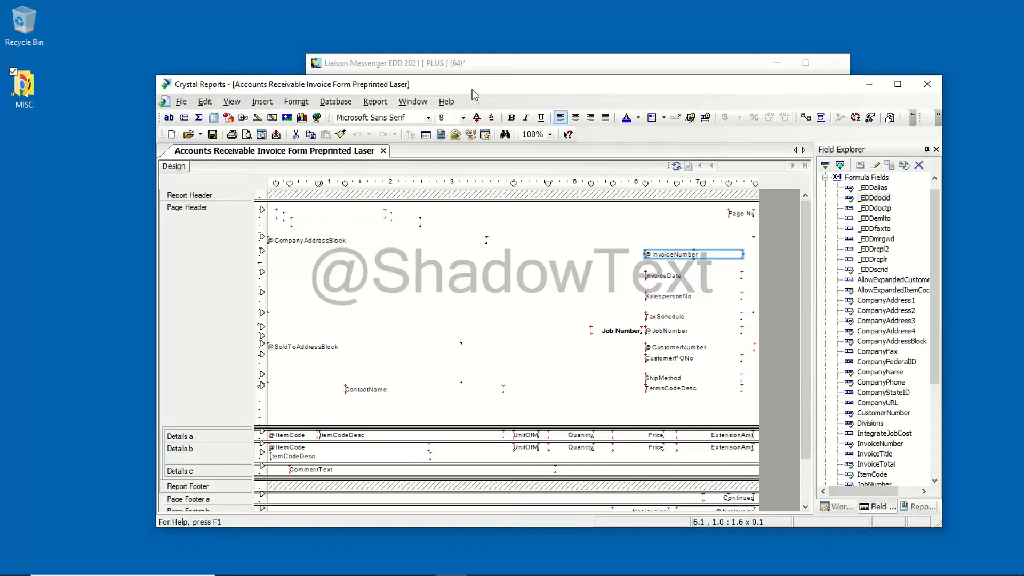
{"action": "left_click_drag", "start_coordinate": [473, 87], "coordinate": [490, 327]}
{"action": "left_click_drag", "start_coordinate": [520, 63], "coordinate": [476, 43]}
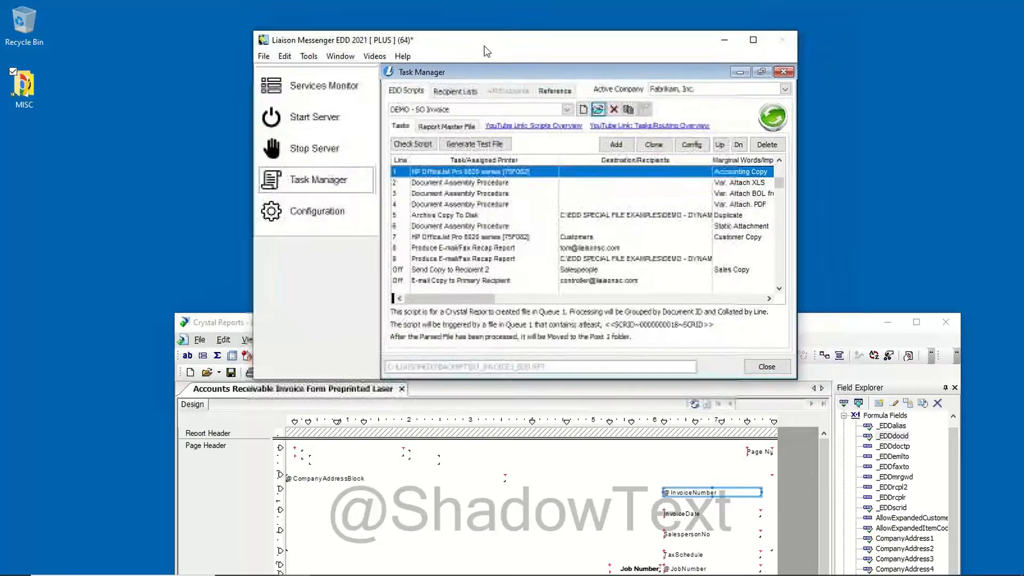
{"action": "left_click", "coordinate": [493, 239]}
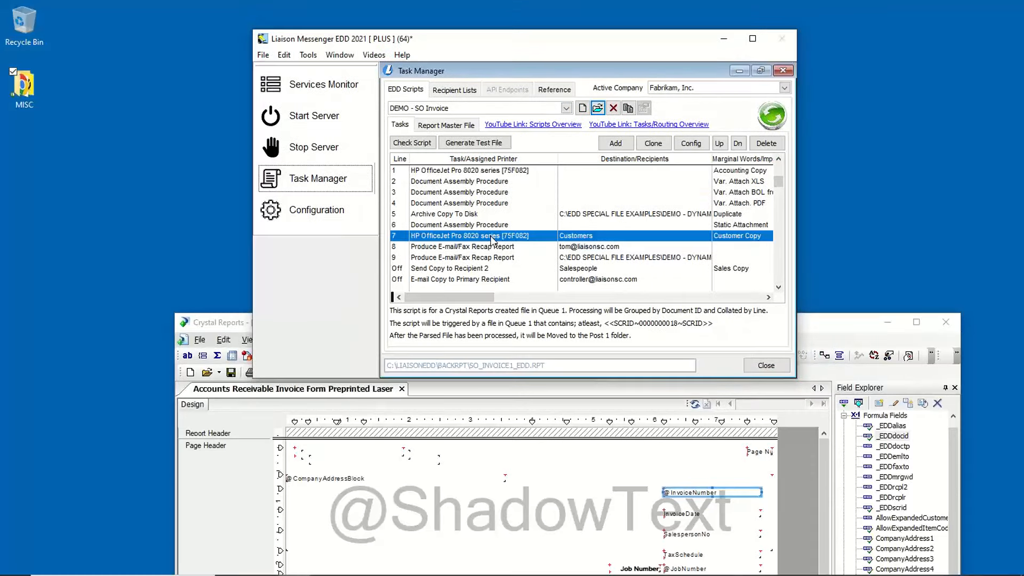
{"action": "left_click_drag", "start_coordinate": [827, 336], "coordinate": [805, 126]}
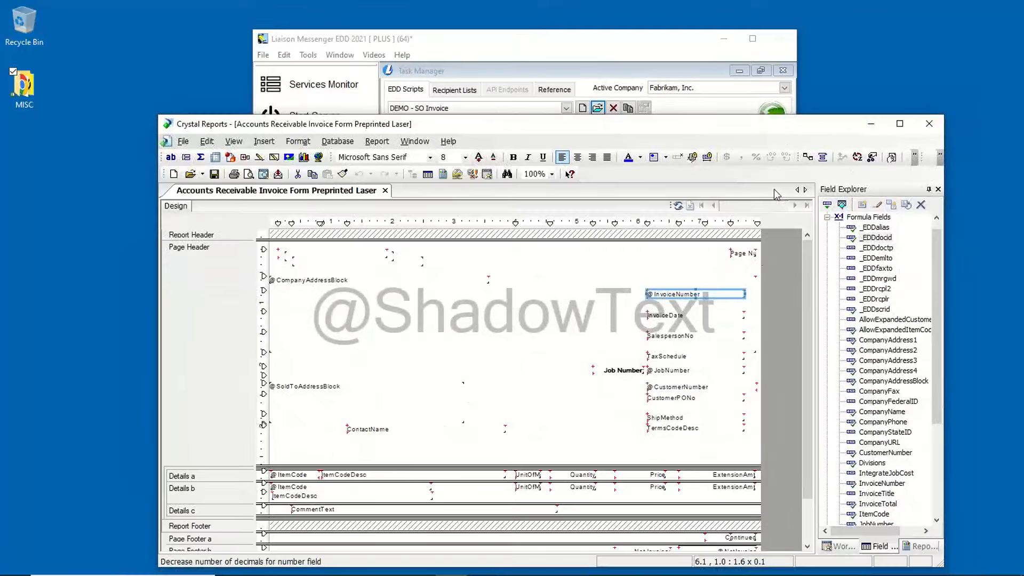
{"action": "left_click", "coordinate": [698, 386]}
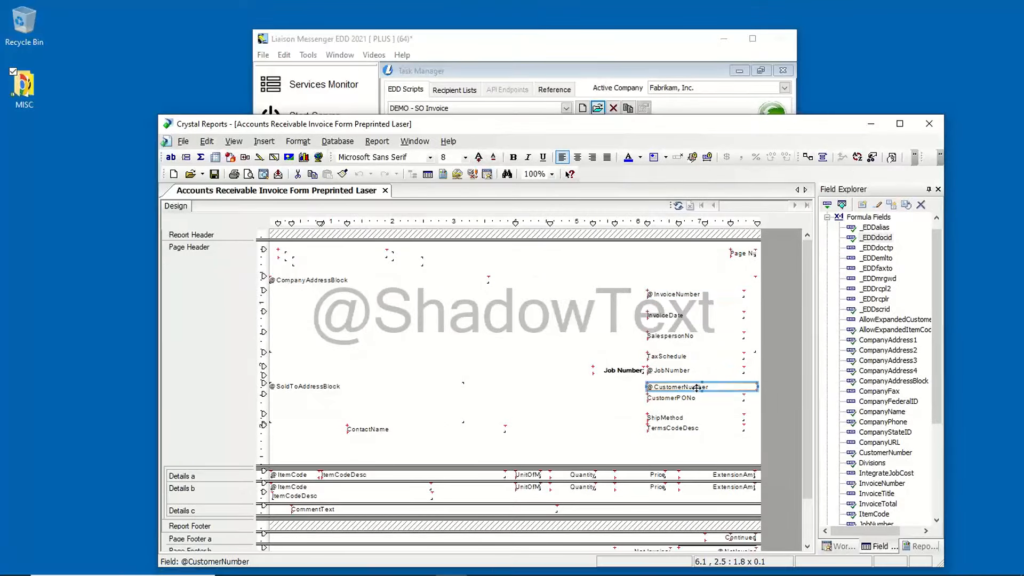
{"action": "left_click", "coordinate": [629, 63]}
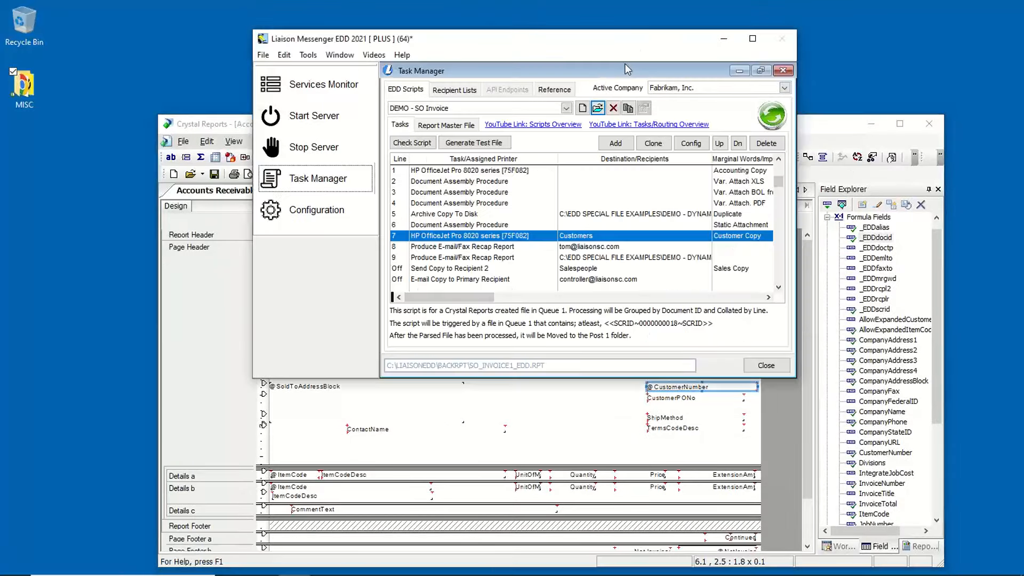
{"action": "left_click", "coordinate": [478, 219]}
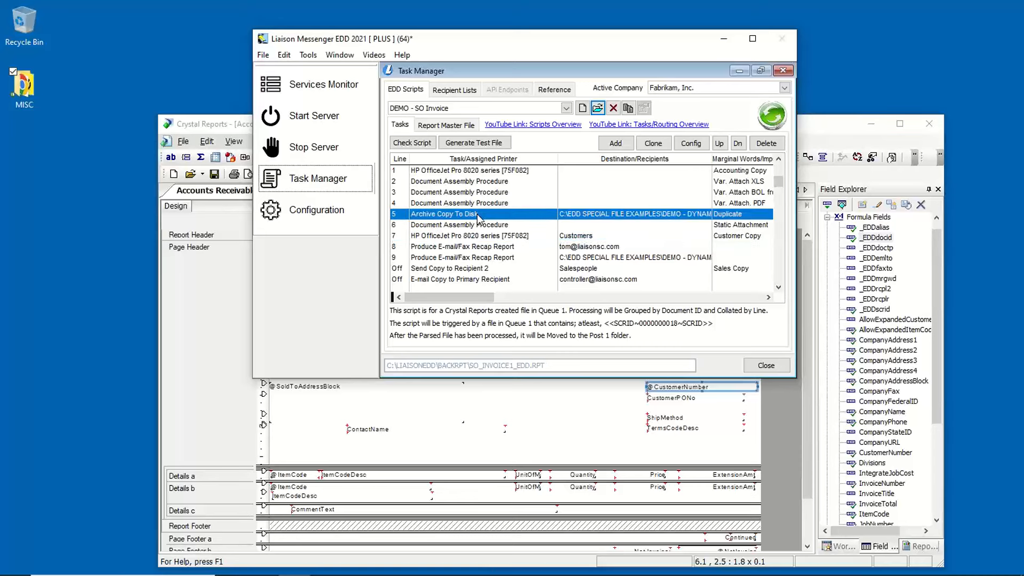
{"action": "left_click", "coordinate": [816, 131]}
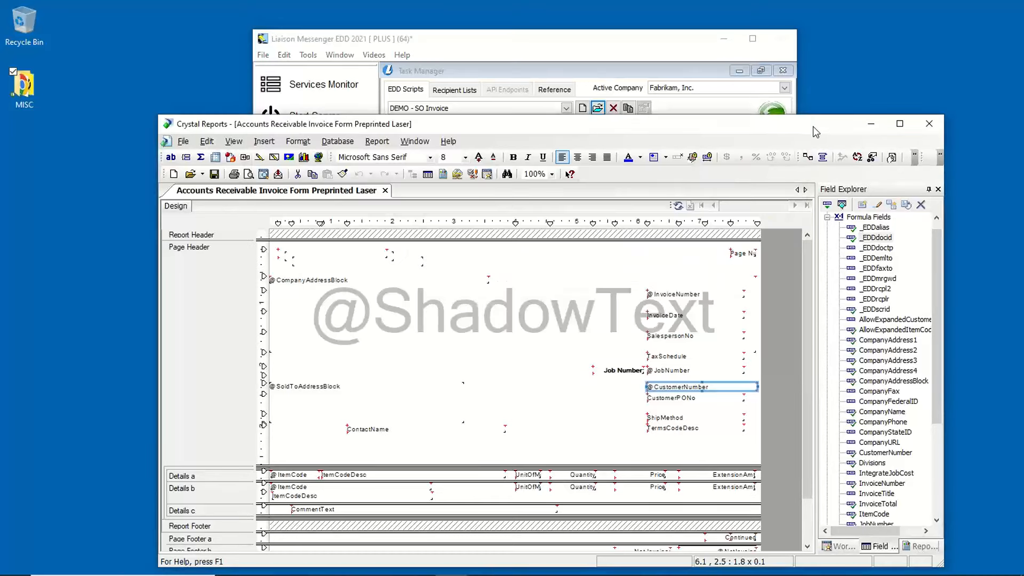
{"action": "left_click", "coordinate": [667, 292]}
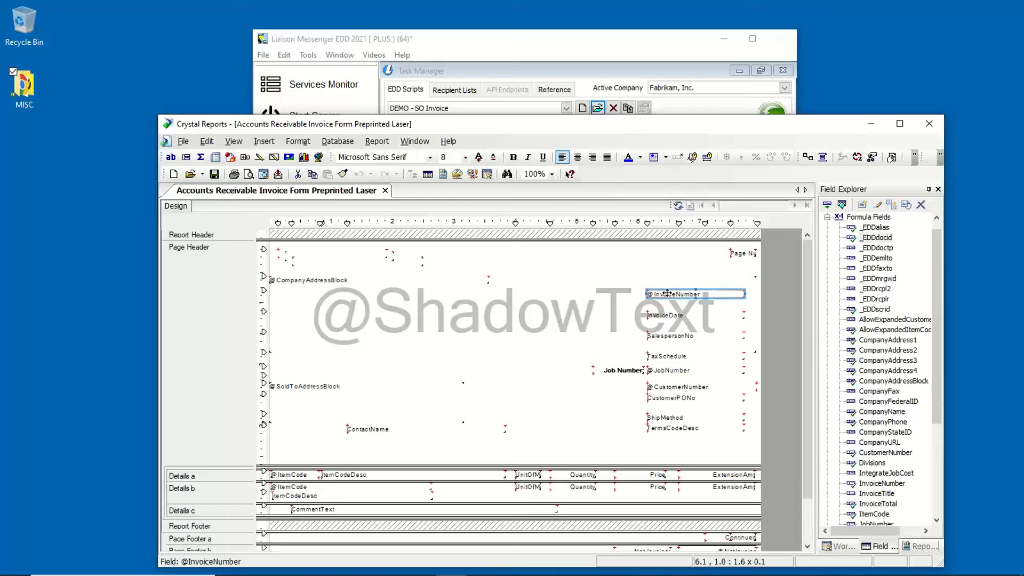
Examine the _EDDdocid formula on the Crystal Reports invoice form, including its DOCID tags and AR_INVOICEWRK.INVOICENO field, and close it unchanged.
{"action": "left_click", "coordinate": [876, 238]}
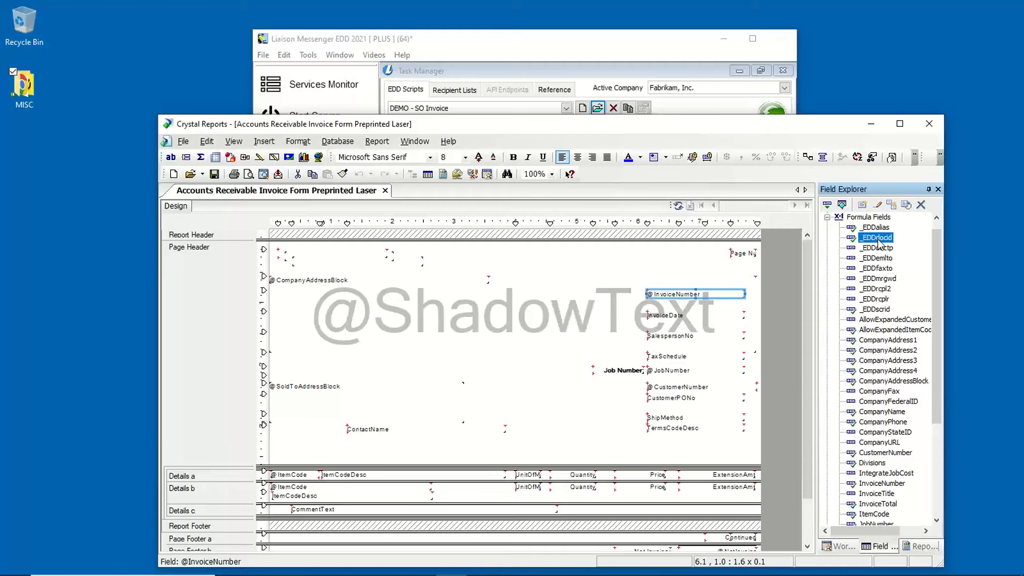
{"action": "double_click", "coordinate": [877, 239]}
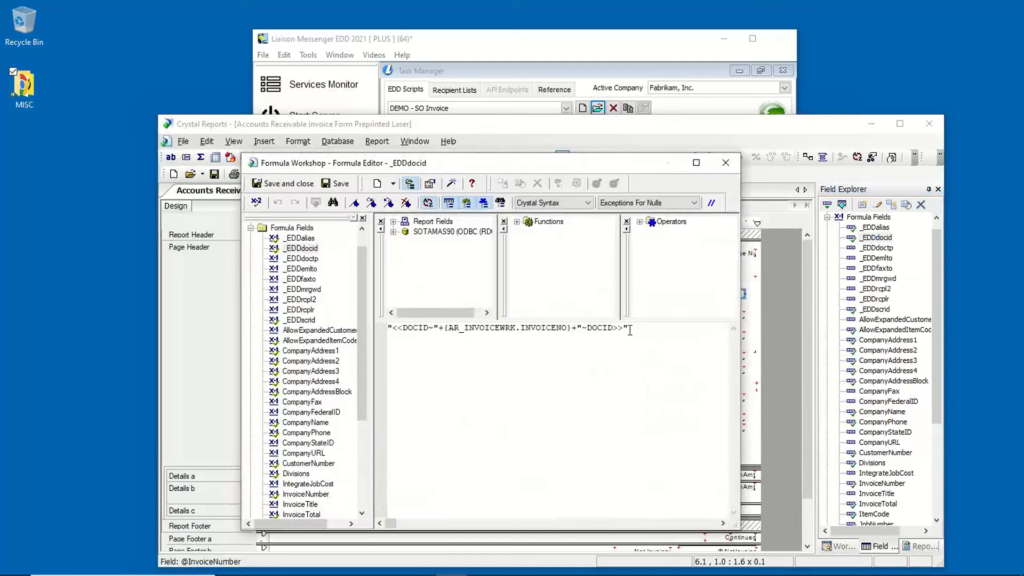
{"action": "left_click_drag", "start_coordinate": [624, 329], "coordinate": [392, 329]}
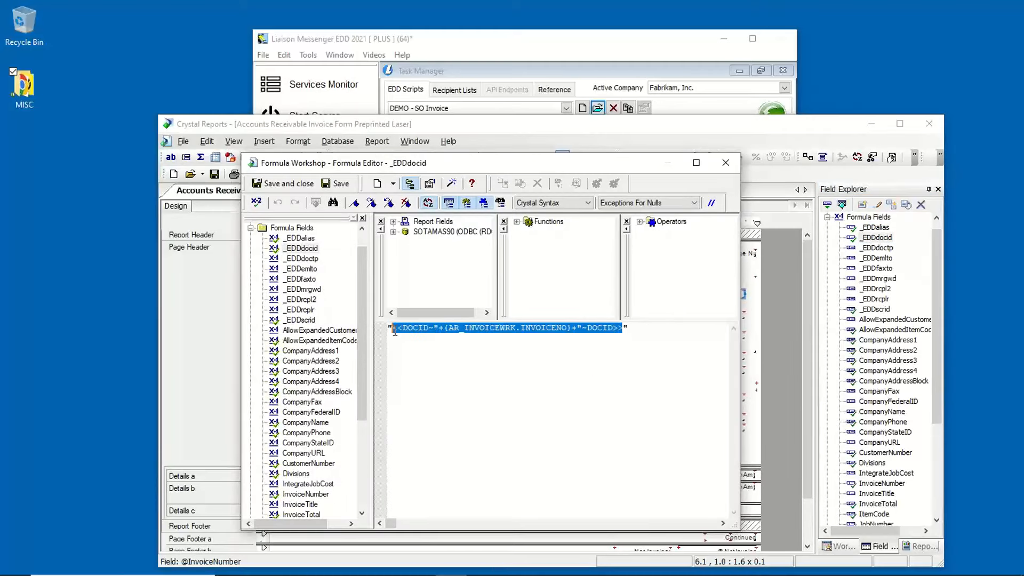
{"action": "left_click", "coordinate": [566, 328]}
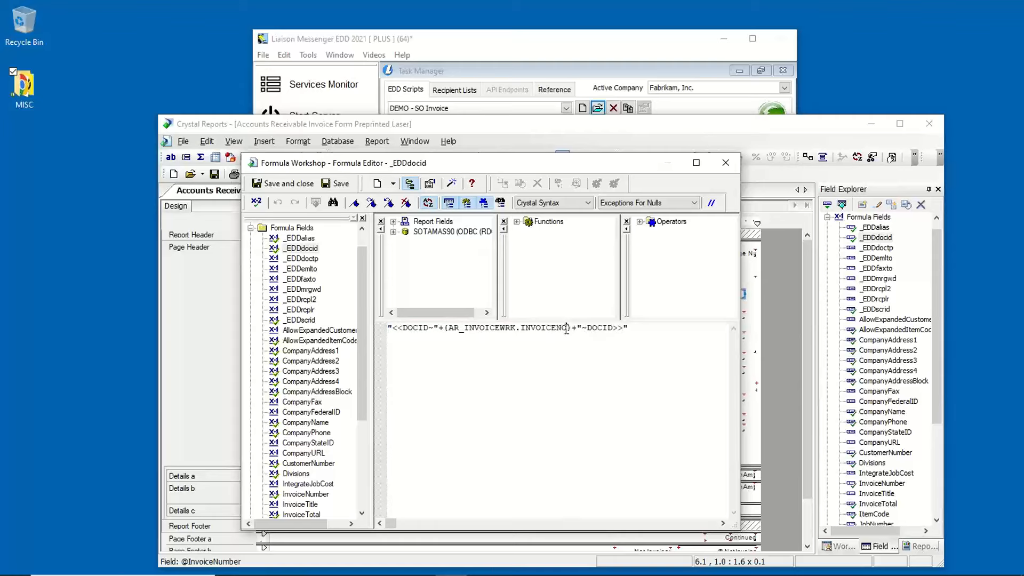
{"action": "left_click_drag", "start_coordinate": [568, 328], "coordinate": [463, 330]}
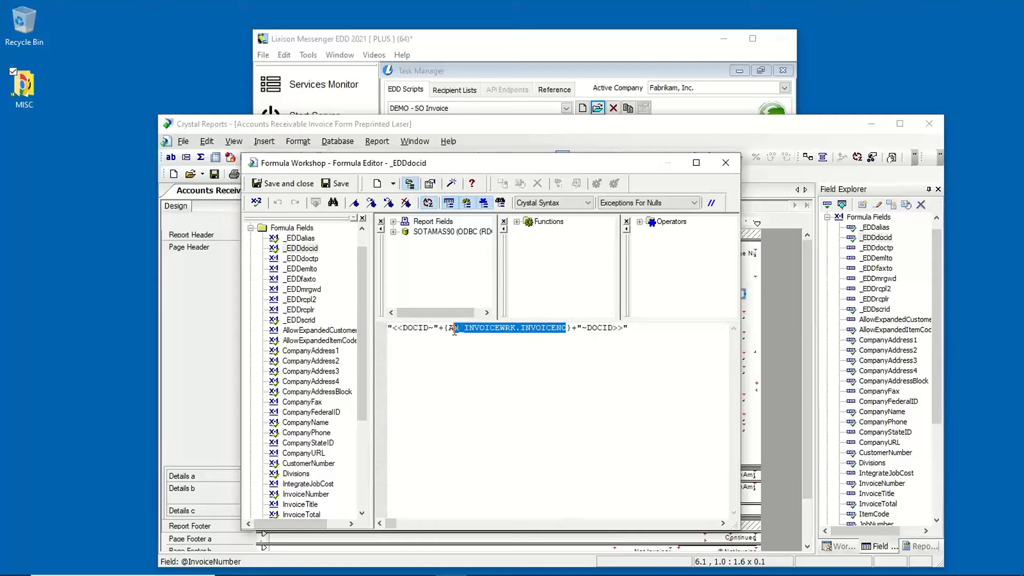
{"action": "left_click", "coordinate": [726, 162]}
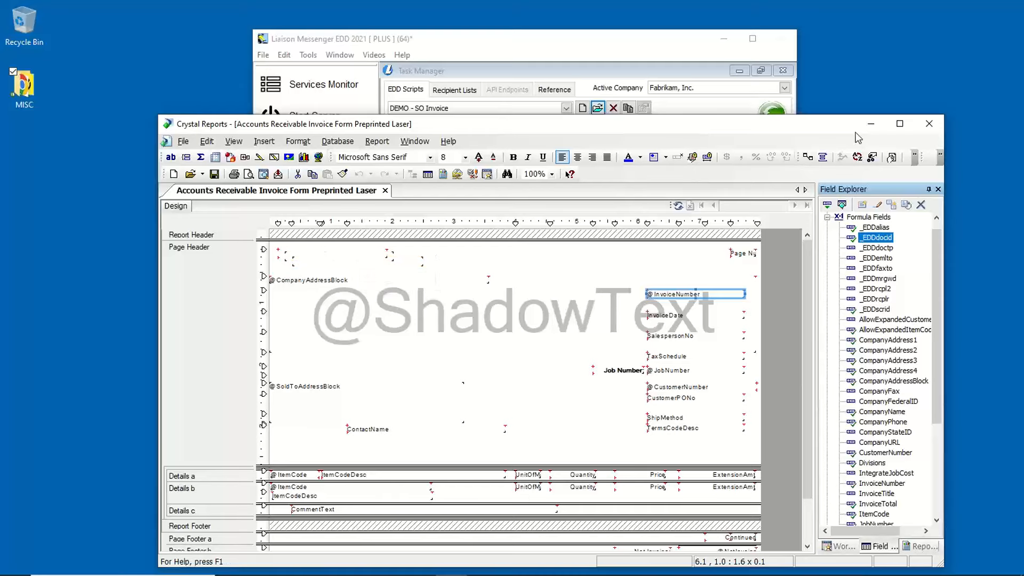
Return to Liaison Messenger EDD, close the Task Manager, and start the Liaison Messenger services.
{"action": "left_click", "coordinate": [872, 131]}
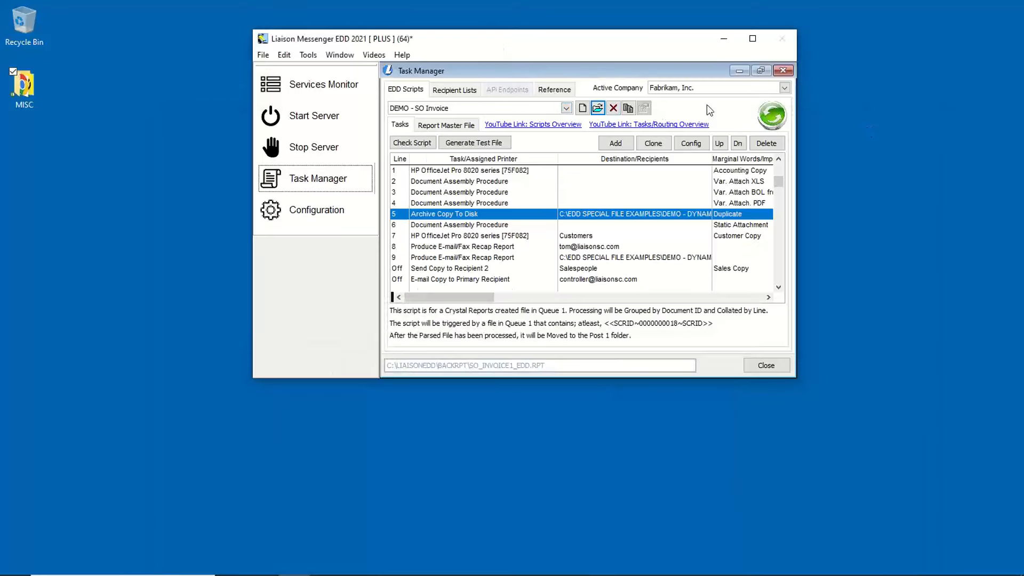
{"action": "left_click", "coordinate": [783, 71]}
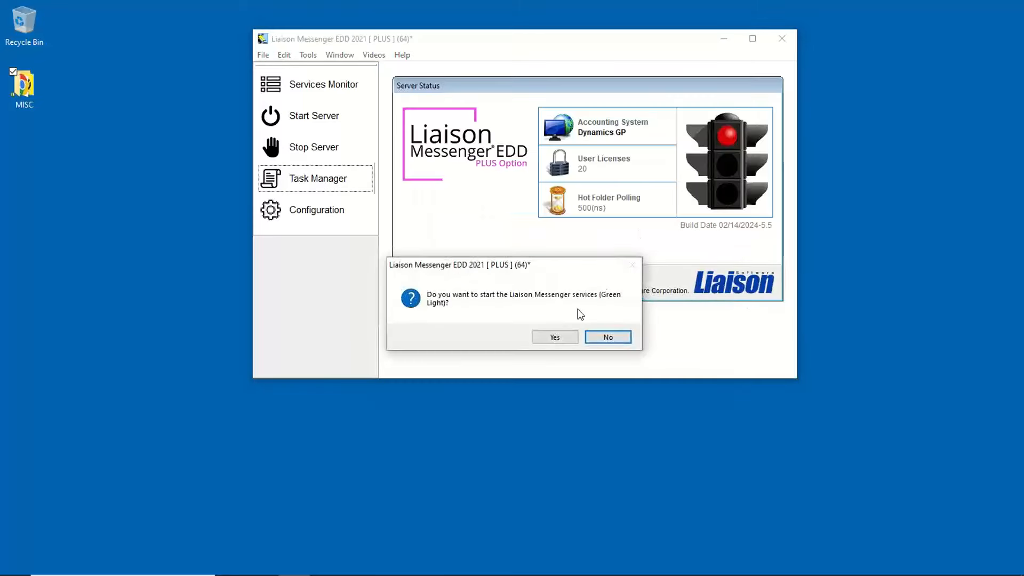
{"action": "left_click", "coordinate": [552, 336]}
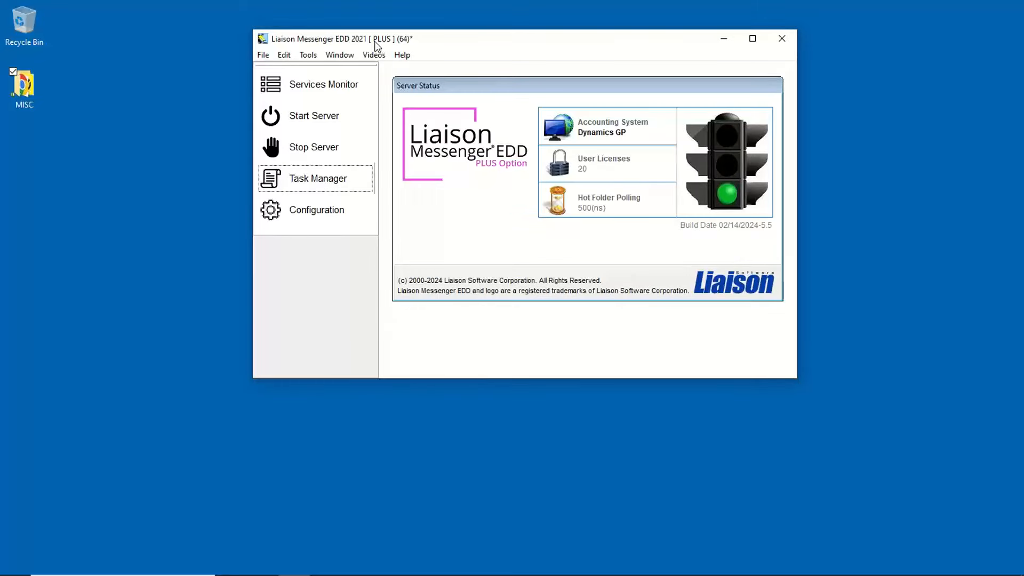
Bring up the Archived Invoices folder window and arrange it side by side with the Liaison Messenger EDD window.
{"action": "left_click_drag", "start_coordinate": [373, 41], "coordinate": [574, 28]}
{"action": "mouse_move", "coordinate": [447, 574]}
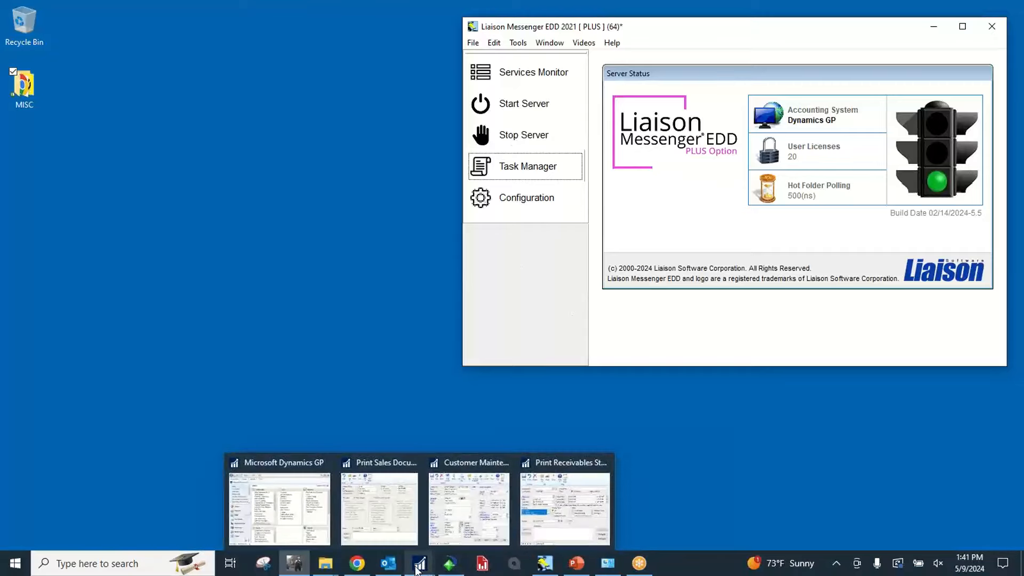
{"action": "mouse_move", "coordinate": [325, 565]}
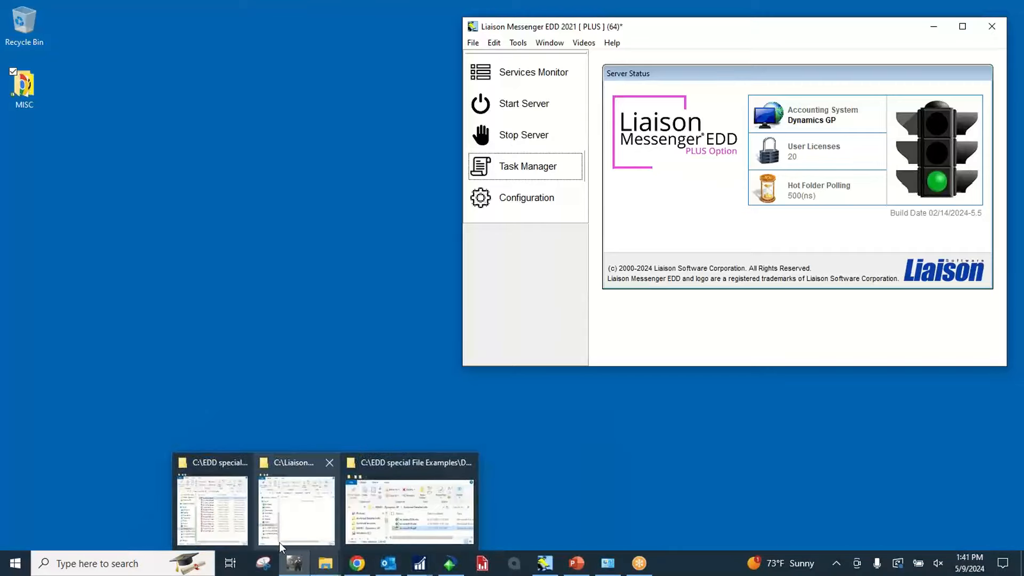
{"action": "left_click", "coordinate": [409, 509]}
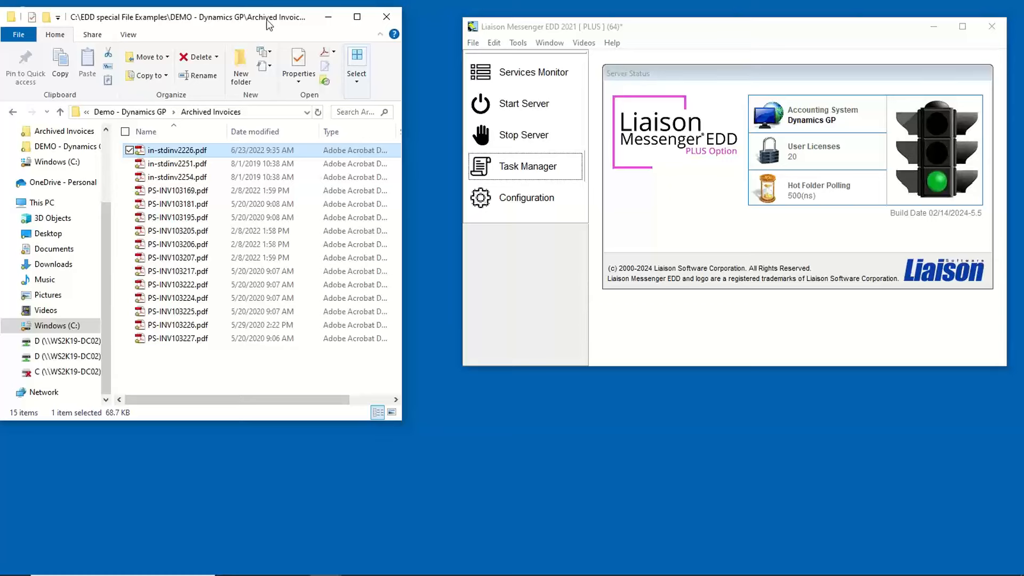
{"action": "left_click_drag", "start_coordinate": [269, 24], "coordinate": [185, 23]}
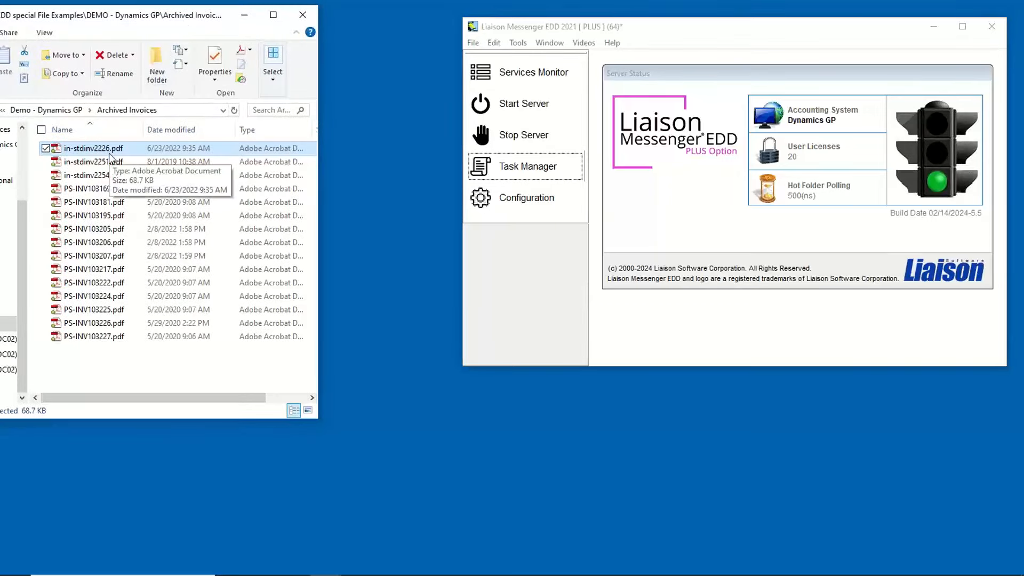
Bring up the Archived Detailed info folder window and place it below the Archived Invoices file list.
{"action": "mouse_move", "coordinate": [360, 568]}
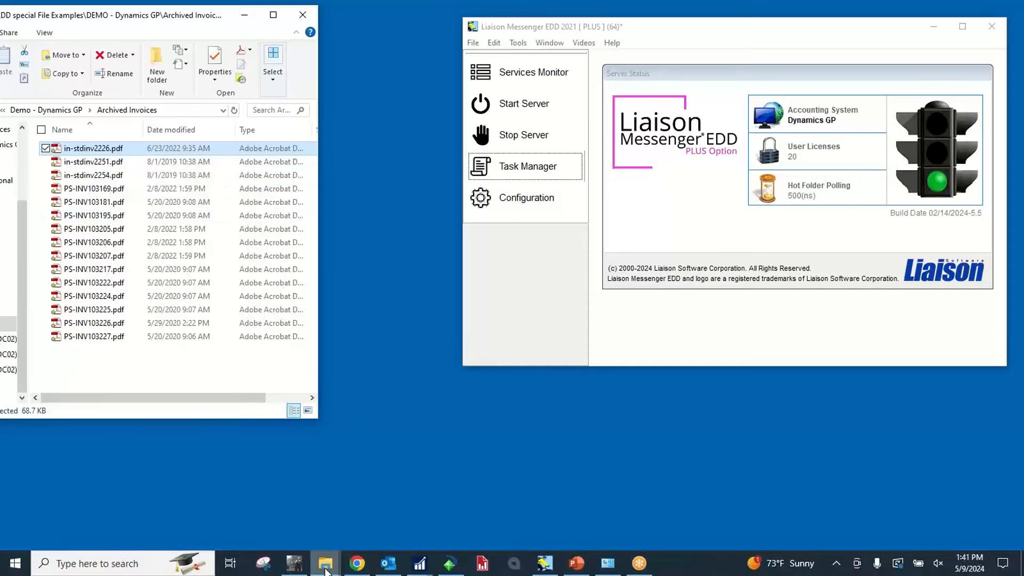
{"action": "mouse_move", "coordinate": [327, 570]}
{"action": "left_click", "coordinate": [401, 535]}
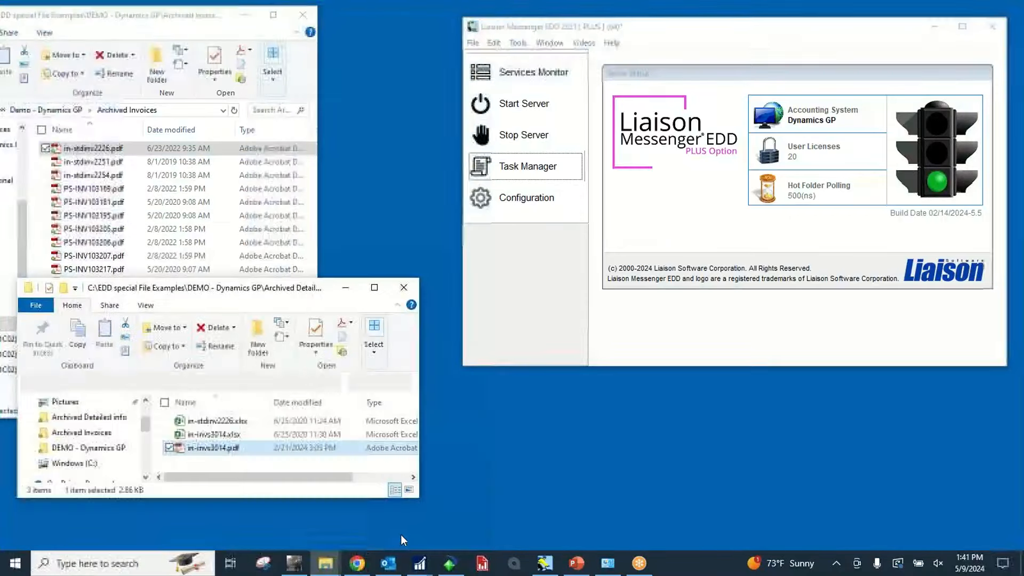
{"action": "left_click_drag", "start_coordinate": [308, 292], "coordinate": [260, 361]}
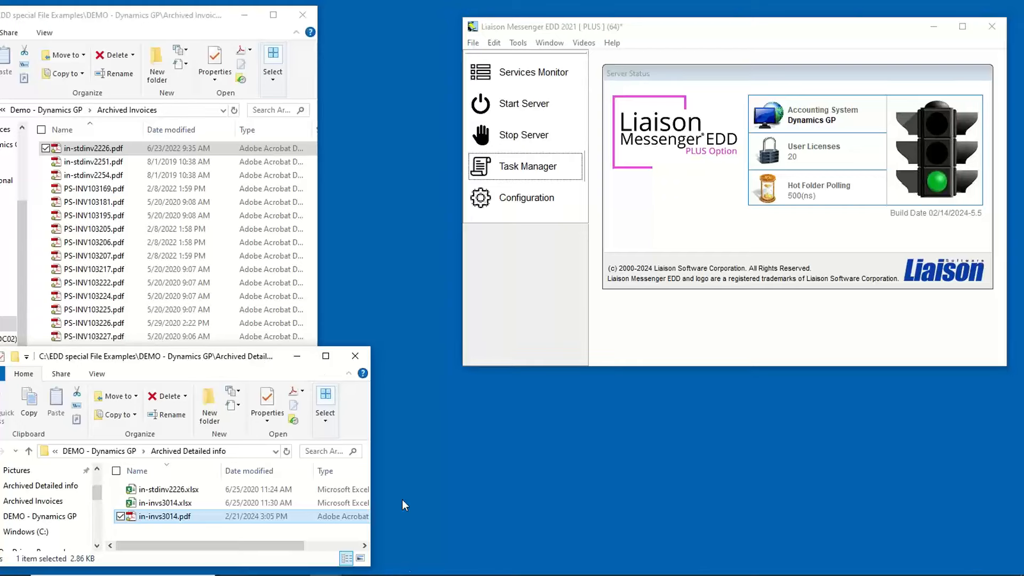
Switch to Outlook, show the favorite Sent Items folder, and move its window below the Liaison Messenger EDD title area.
{"action": "mouse_move", "coordinate": [391, 568]}
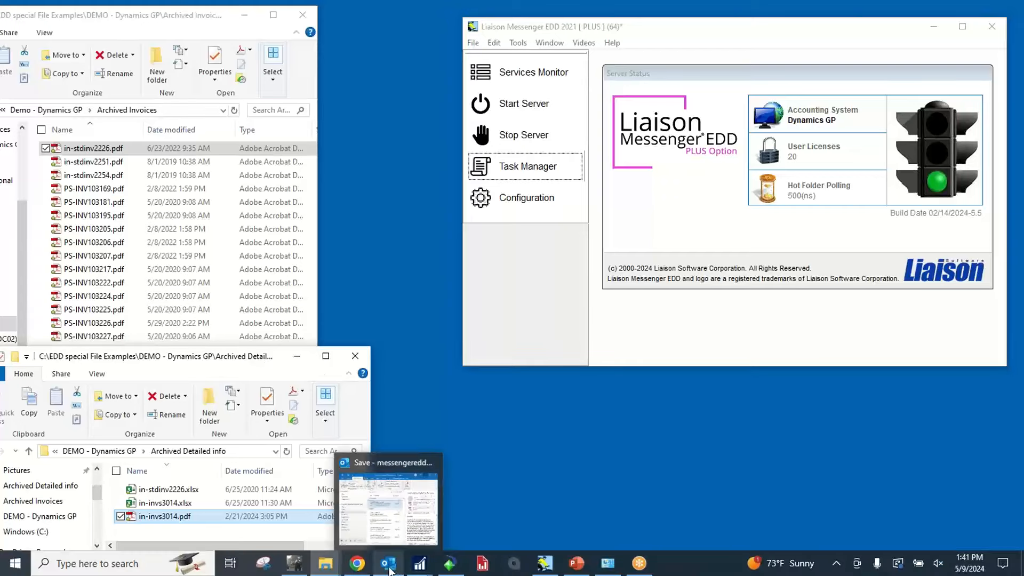
{"action": "left_click", "coordinate": [391, 569]}
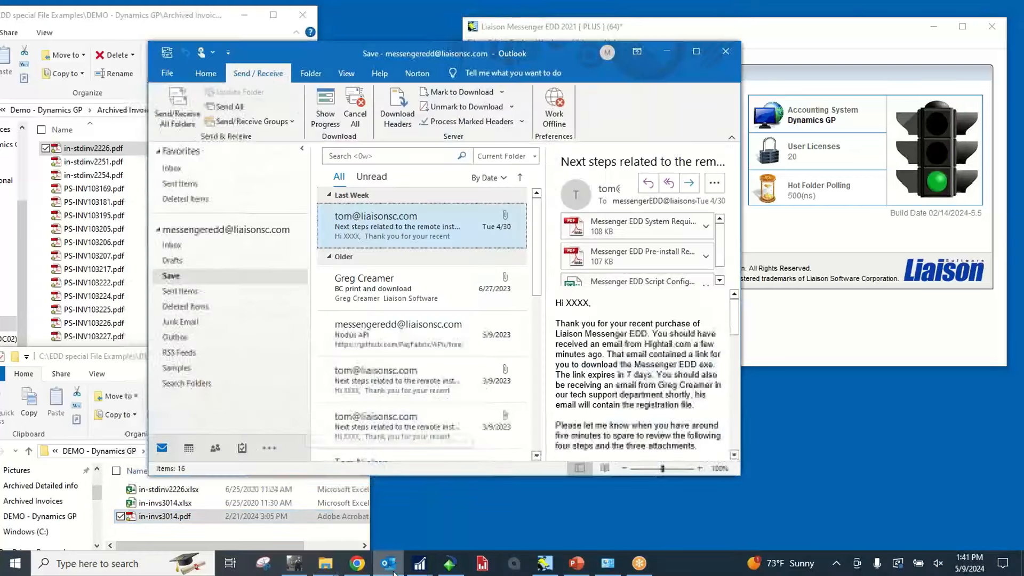
{"action": "left_click", "coordinate": [181, 184]}
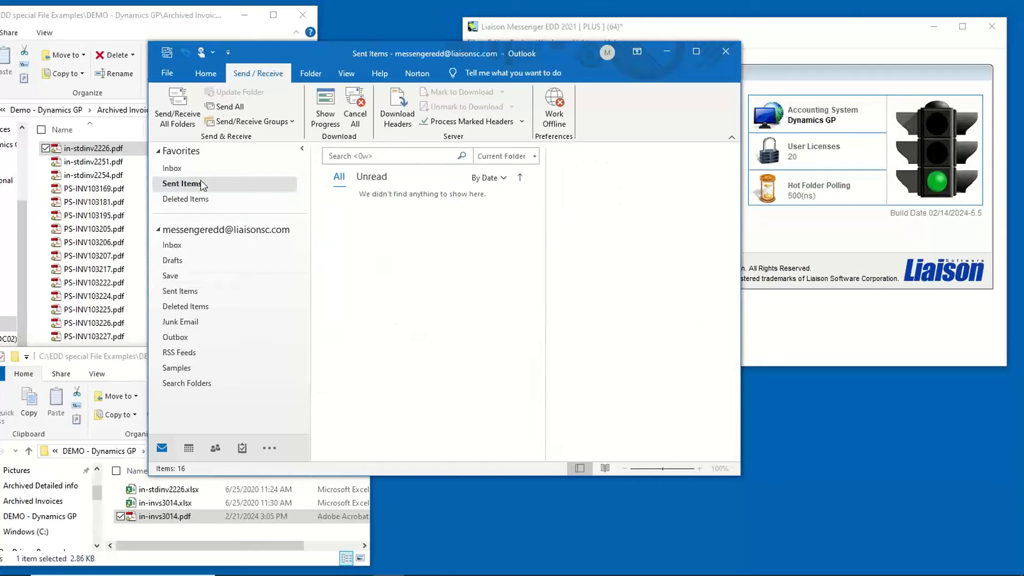
{"action": "left_click_drag", "start_coordinate": [309, 51], "coordinate": [670, 209]}
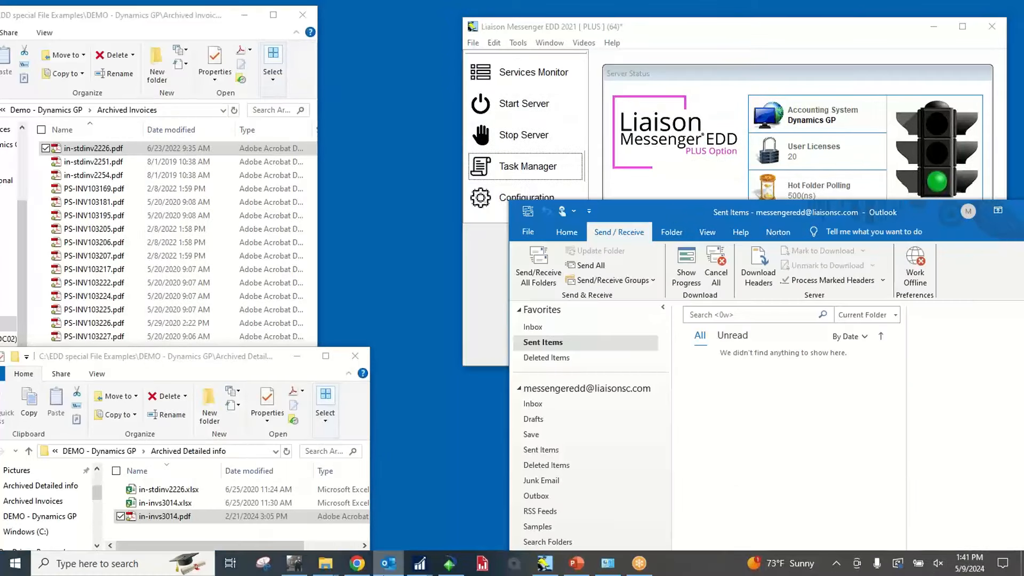
Show the HP OfficeJet Pro 8020 series print queue behind the Outlook and Archived Detailed info windows.
{"action": "left_click", "coordinate": [612, 569]}
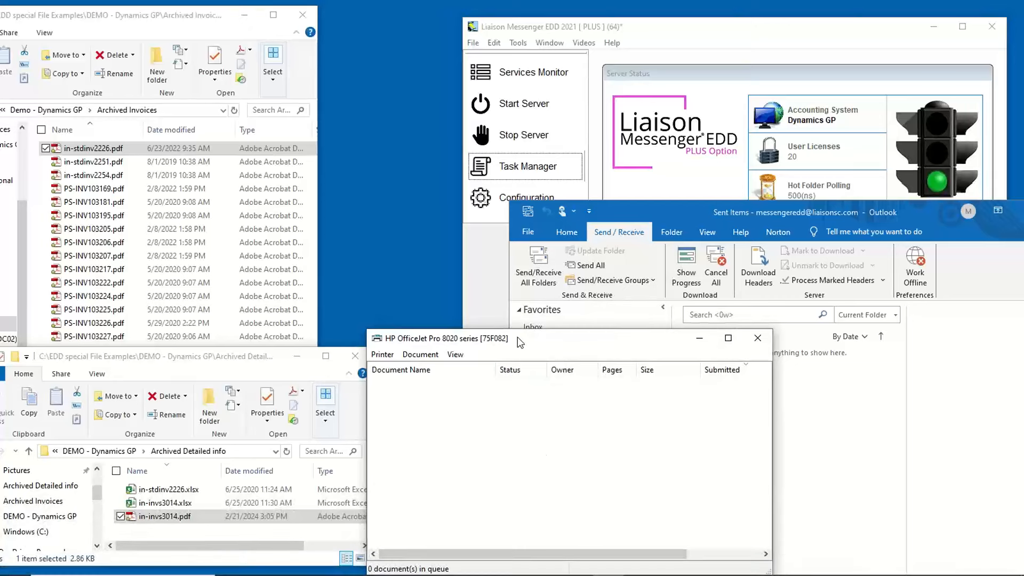
{"action": "left_click", "coordinate": [626, 217]}
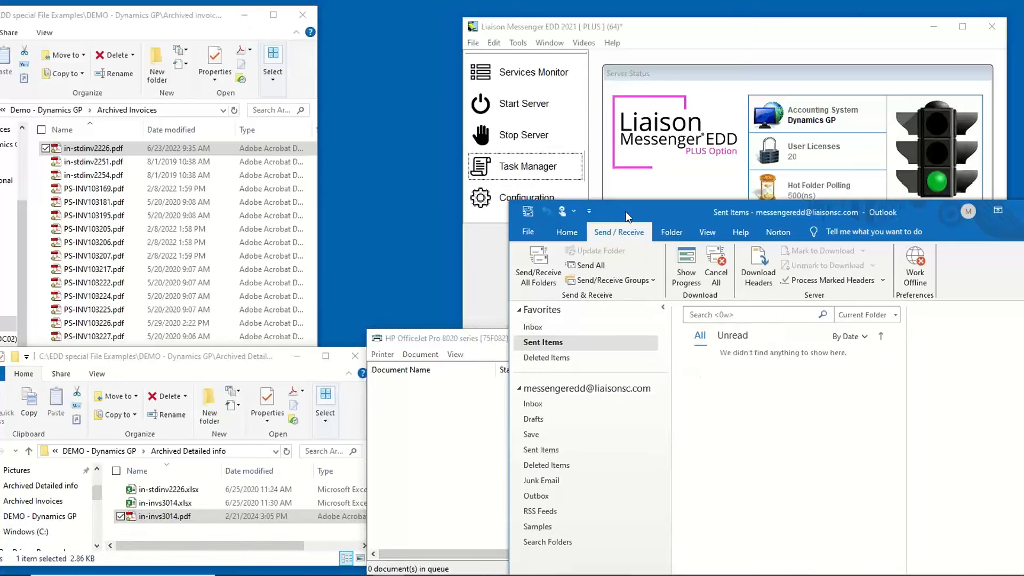
{"action": "left_click", "coordinate": [361, 361]}
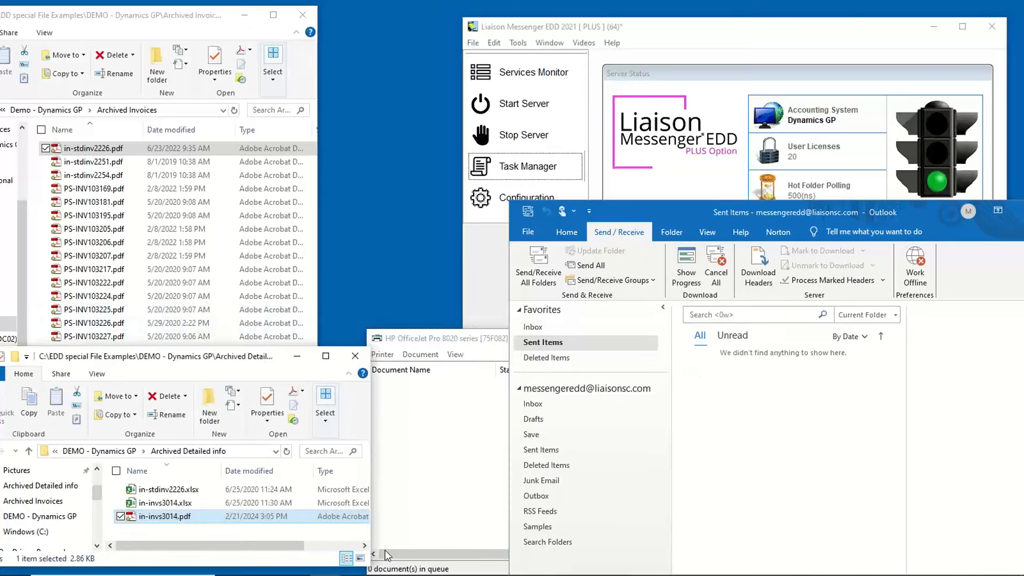
Bring up the C:\LiaisonEDD\QUEUE1 folder window and layer it behind the Archived Invoices, Liaison Messenger EDD and Outlook windows.
{"action": "mouse_move", "coordinate": [374, 574]}
{"action": "mouse_move", "coordinate": [329, 571]}
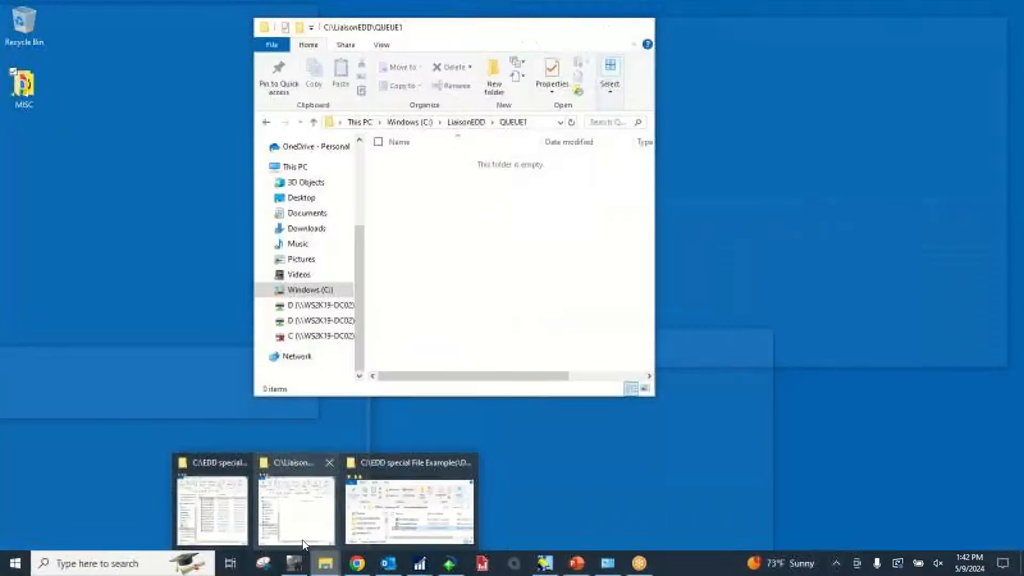
{"action": "left_click", "coordinate": [303, 540]}
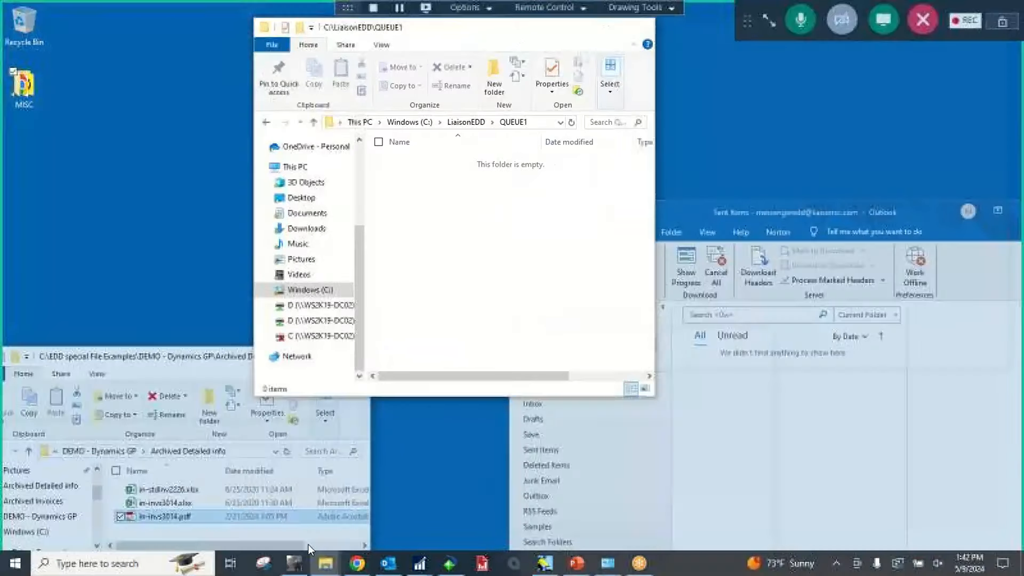
{"action": "left_click", "coordinate": [204, 17]}
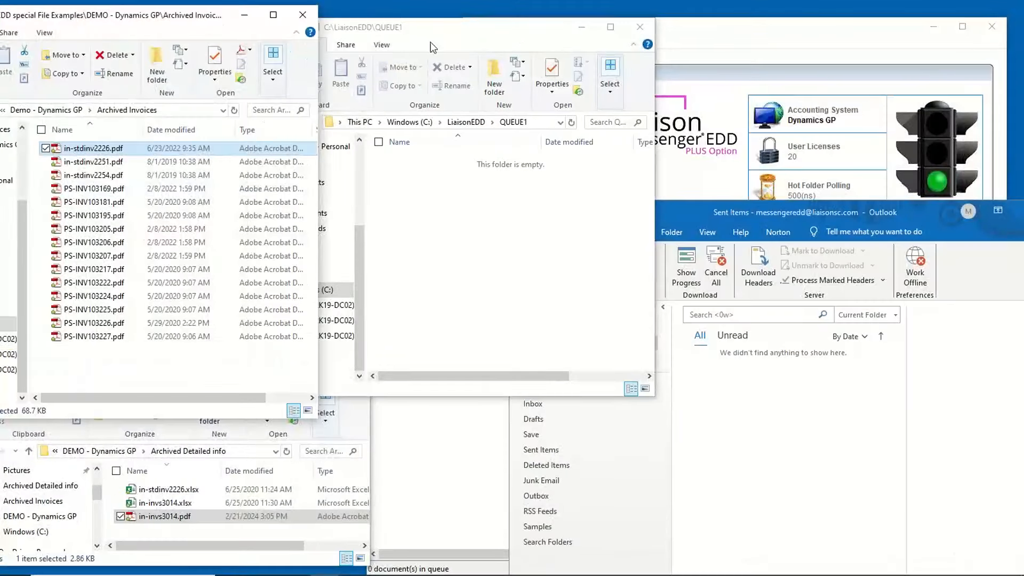
{"action": "left_click", "coordinate": [703, 39]}
{"action": "left_click", "coordinate": [830, 455]}
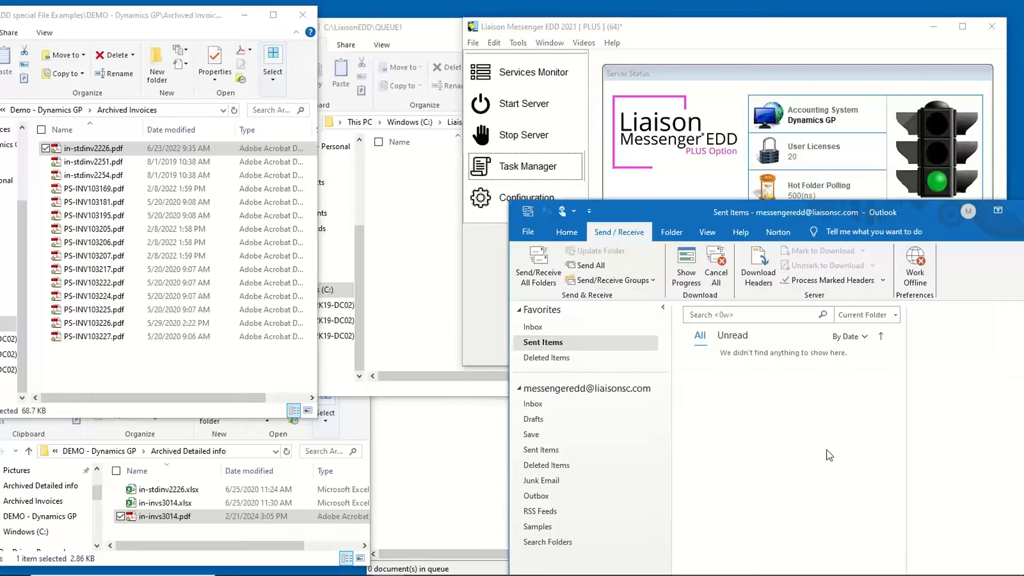
{"action": "left_click", "coordinate": [721, 220]}
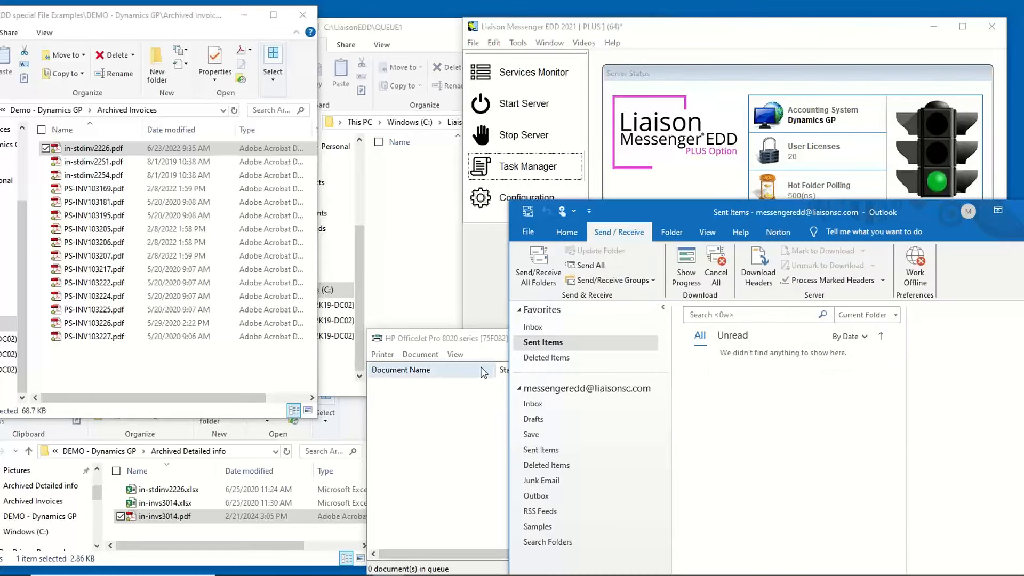
Switch to Dynamics GP Customer Maintenance, check the e-mail address in Baker's Emporium Inc.'s Internet Information, and save the record.
{"action": "mouse_move", "coordinate": [452, 570]}
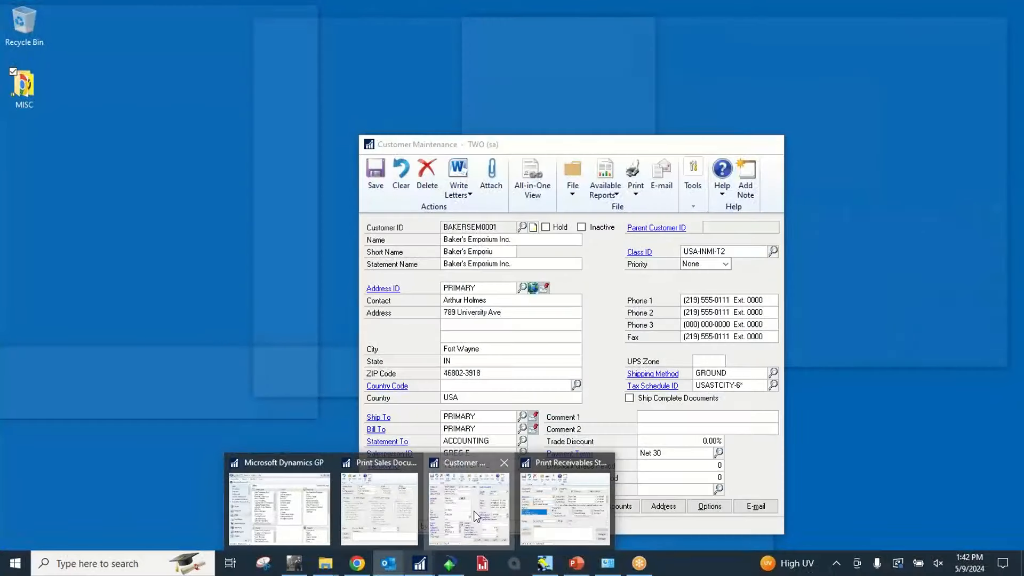
{"action": "left_click", "coordinate": [473, 511]}
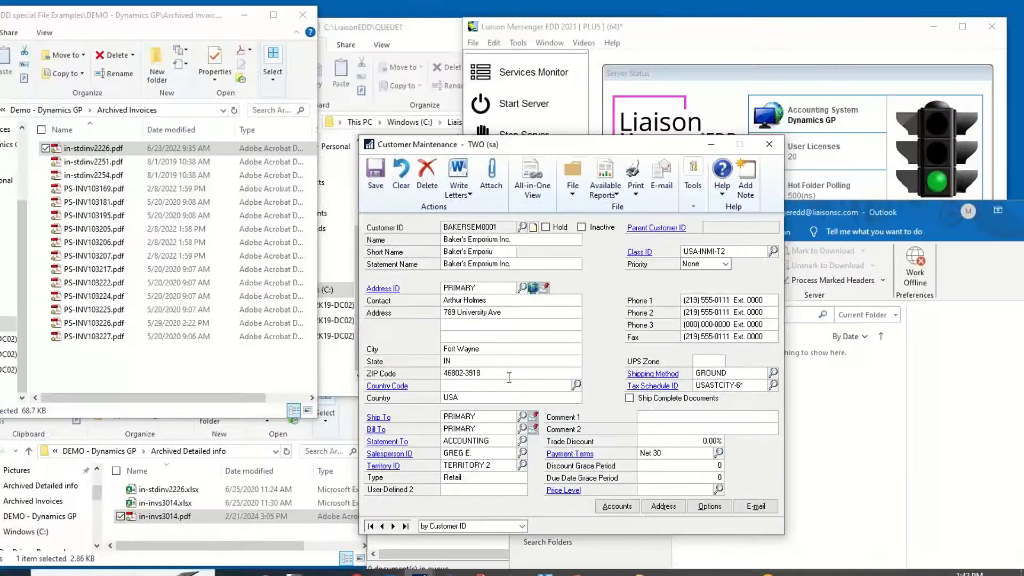
{"action": "left_click", "coordinate": [533, 289]}
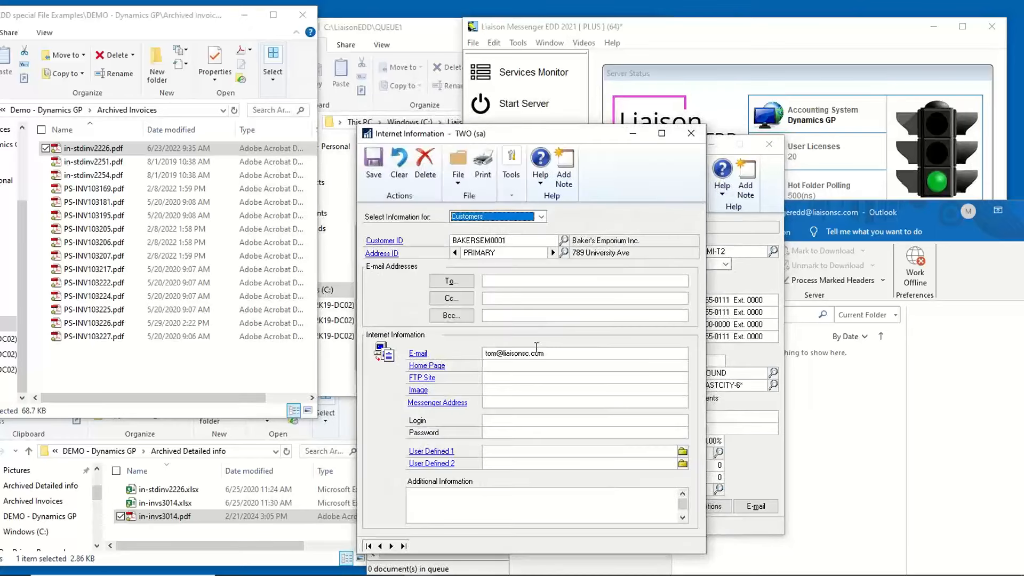
{"action": "double_click", "coordinate": [528, 352]}
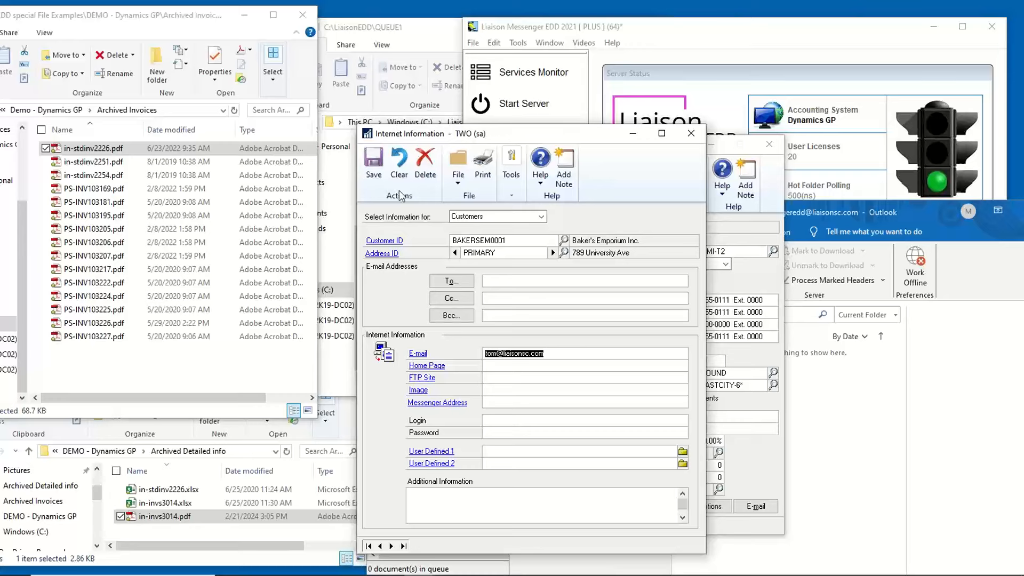
{"action": "left_click", "coordinate": [373, 163]}
Look up Riverside University in Internet Information, check the e-mail address for its PRIMARY address, and save the record.
{"action": "type", "text": "r"}
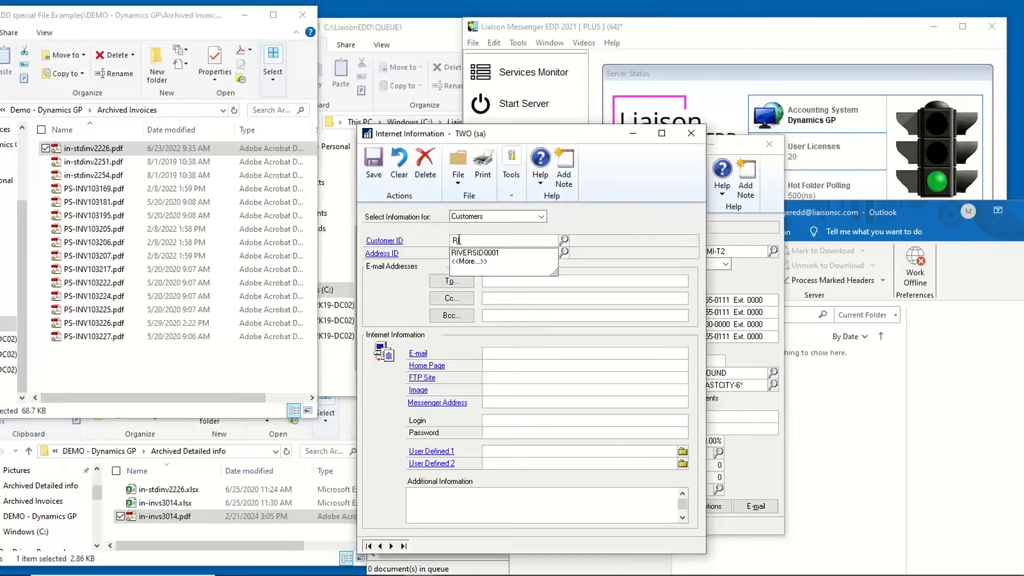
{"action": "left_click", "coordinate": [516, 253]}
{"action": "left_click", "coordinate": [553, 253]}
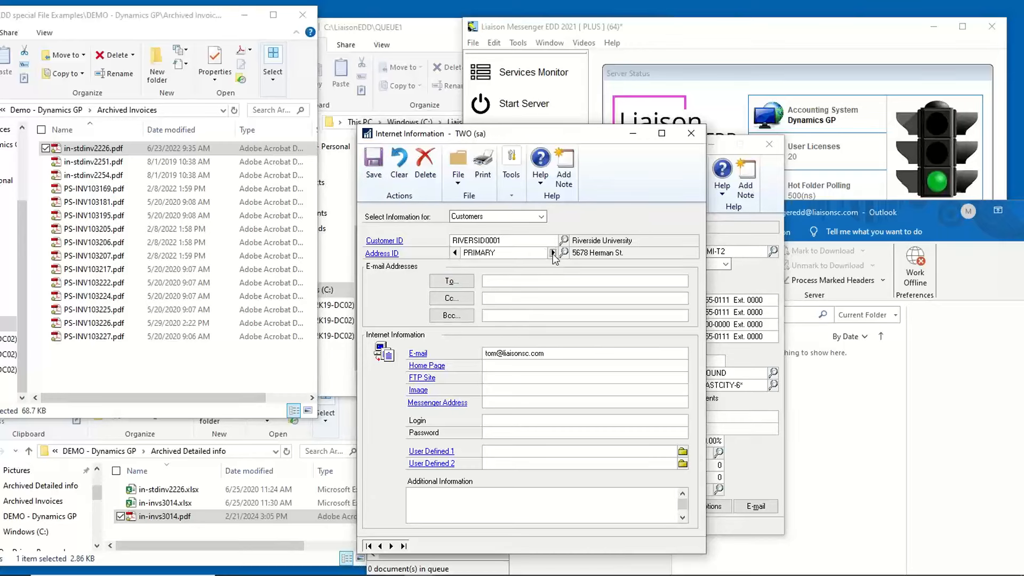
{"action": "left_click", "coordinate": [377, 173]}
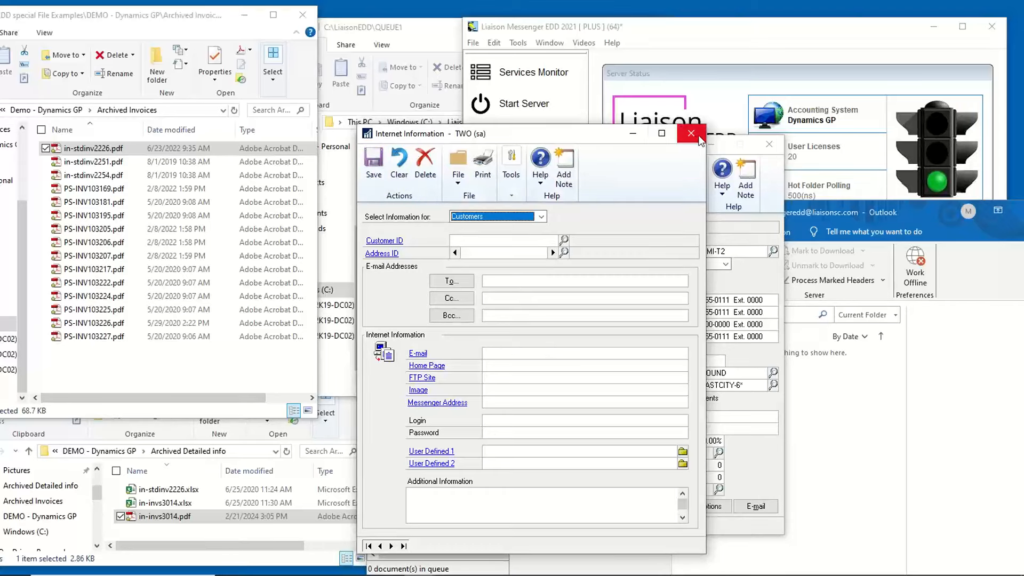
Close Internet Information, minimize Customer Maintenance, and bring up the Print Sales Documents window in Dynamics GP.
{"action": "left_click", "coordinate": [694, 136]}
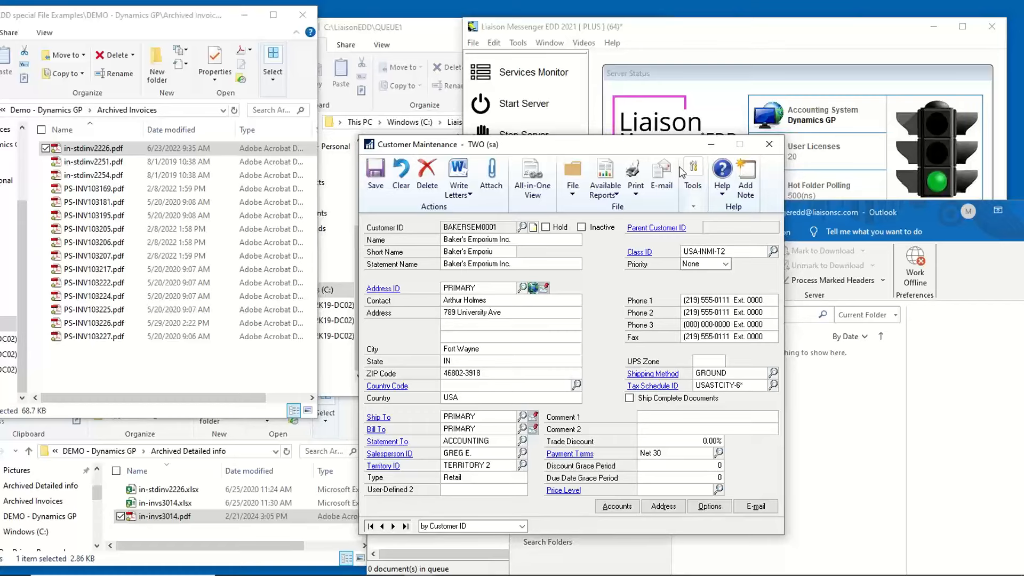
{"action": "left_click", "coordinate": [711, 146]}
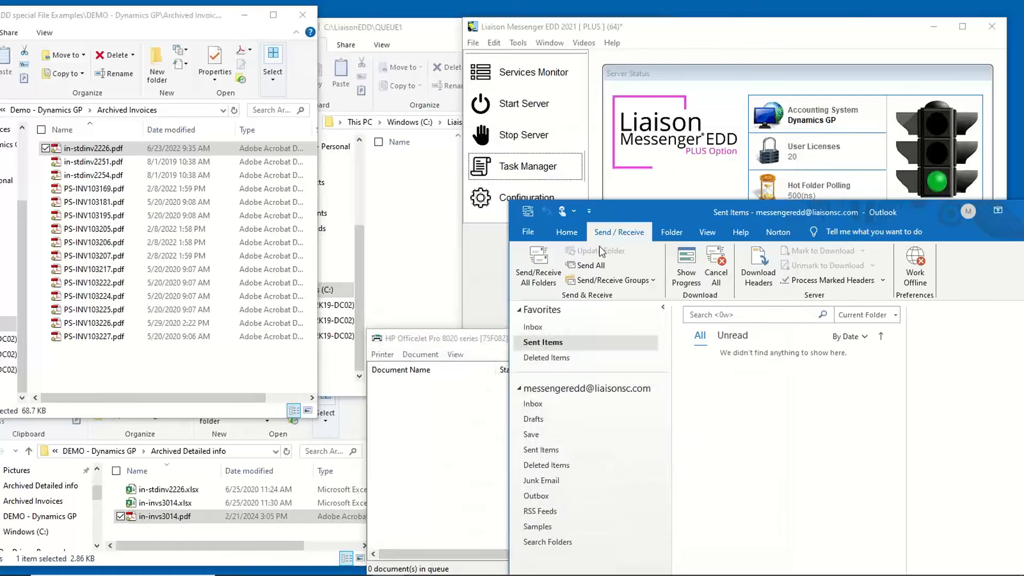
{"action": "left_click", "coordinate": [419, 566]}
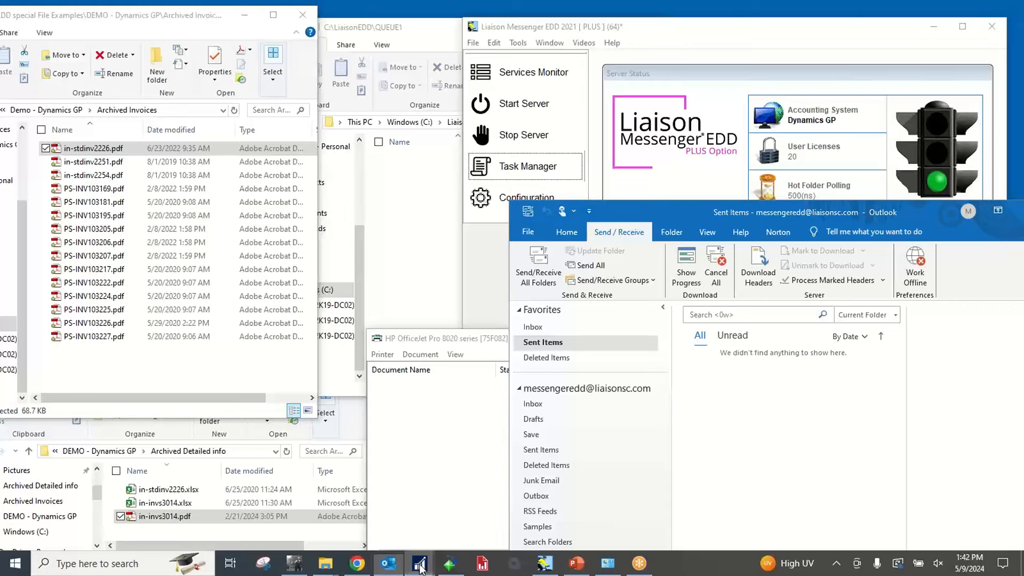
{"action": "left_click", "coordinate": [383, 521]}
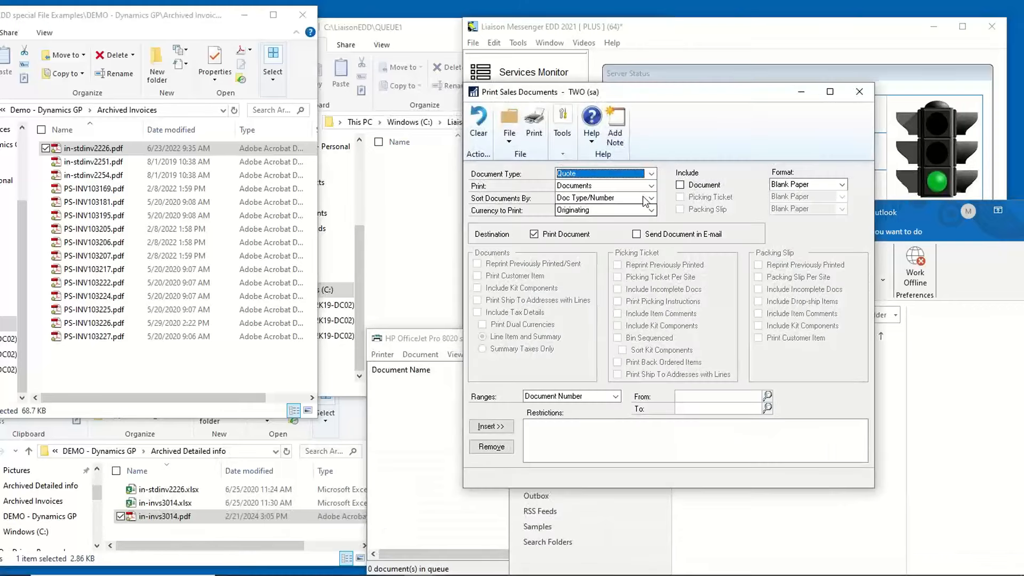
{"action": "left_click_drag", "start_coordinate": [660, 102], "coordinate": [671, 100]}
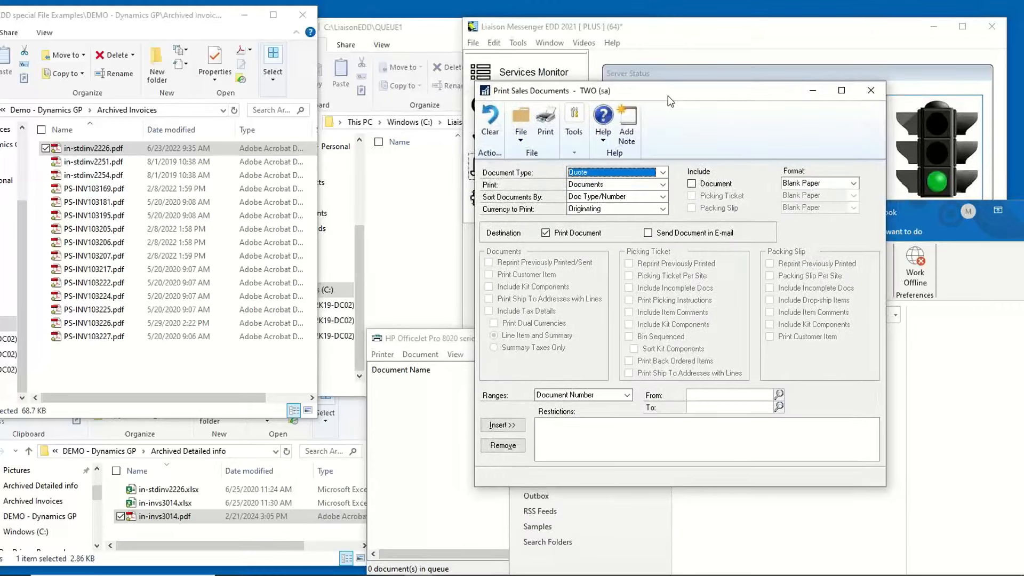
Set the document type to Invoice, include Document, and enable Reprint Previously Printed/Sent.
{"action": "left_click", "coordinate": [663, 173]}
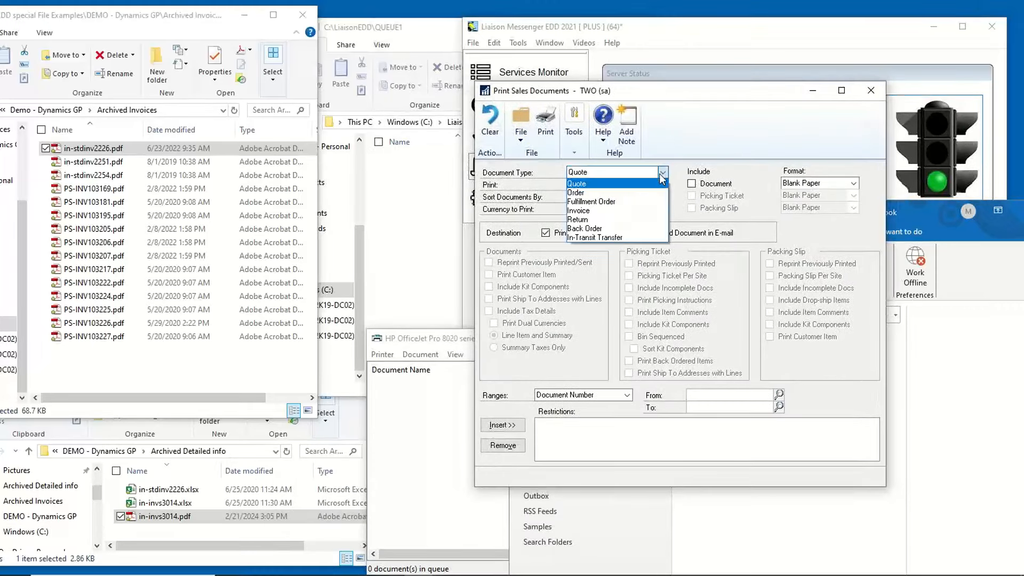
{"action": "left_click", "coordinate": [594, 214]}
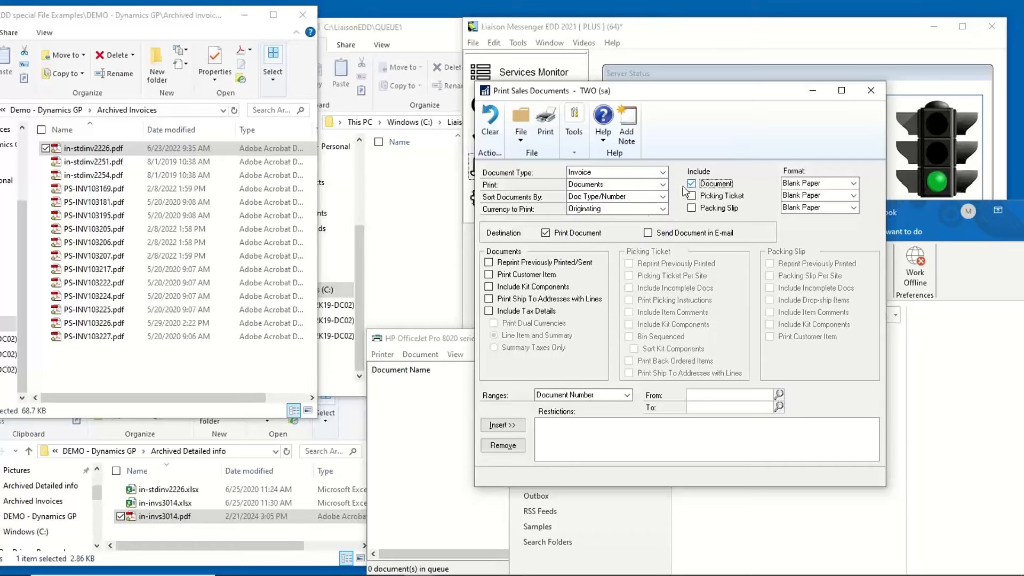
{"action": "left_click", "coordinate": [489, 263]}
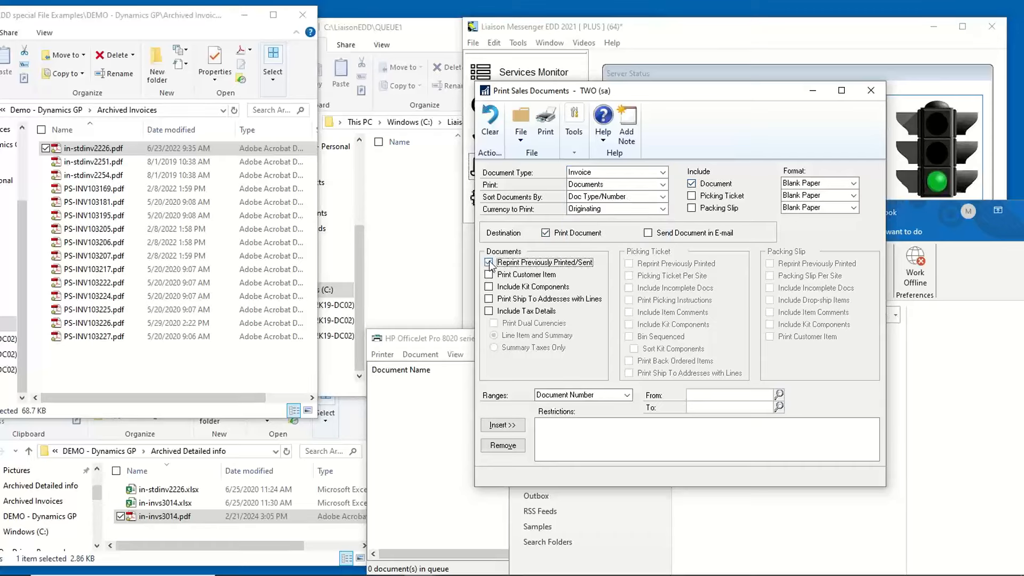
Restrict the print run to document number INVS3014 for both ends of the range.
{"action": "left_click", "coordinate": [778, 395]}
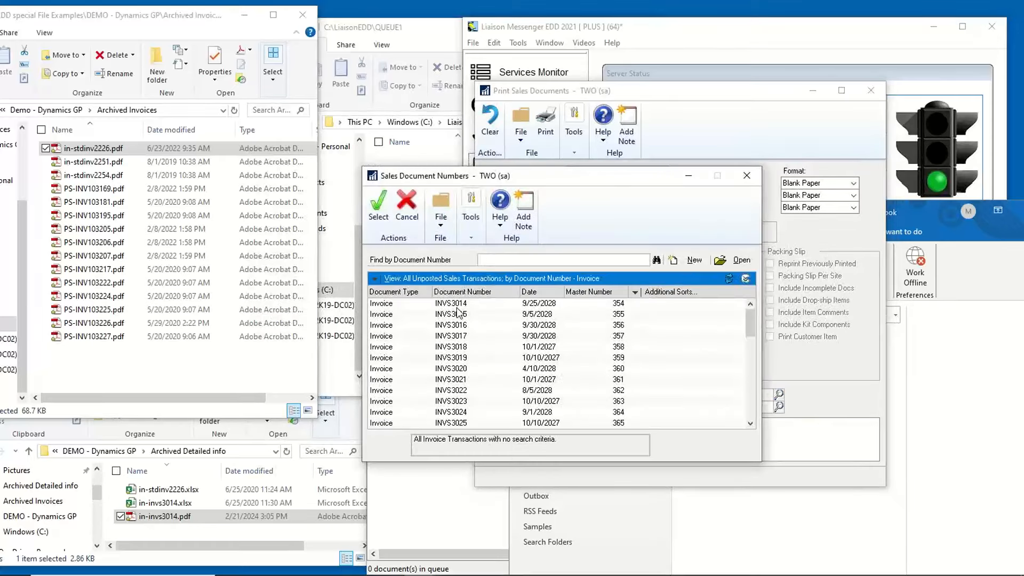
{"action": "double_click", "coordinate": [455, 304]}
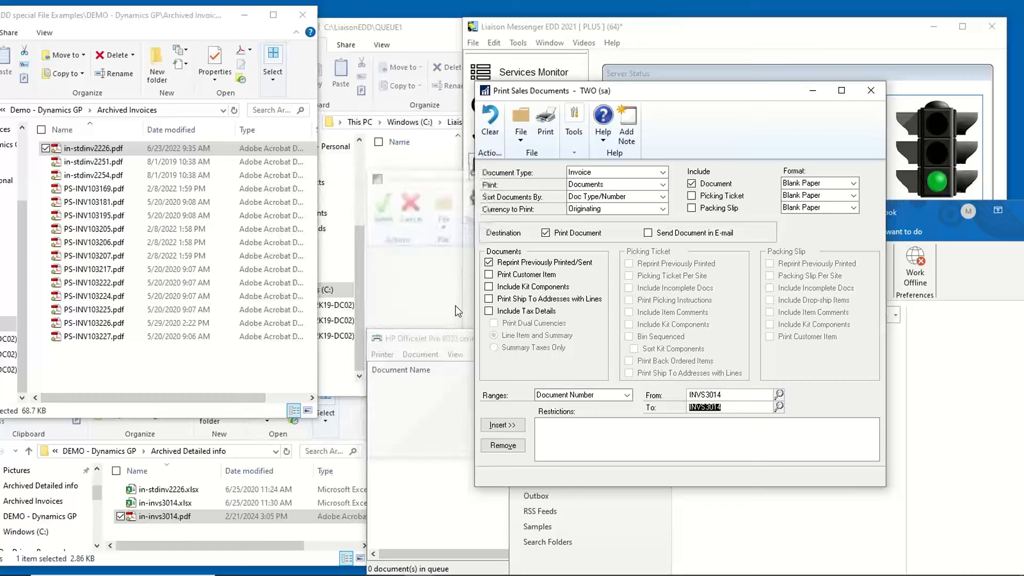
{"action": "left_click", "coordinate": [502, 425]}
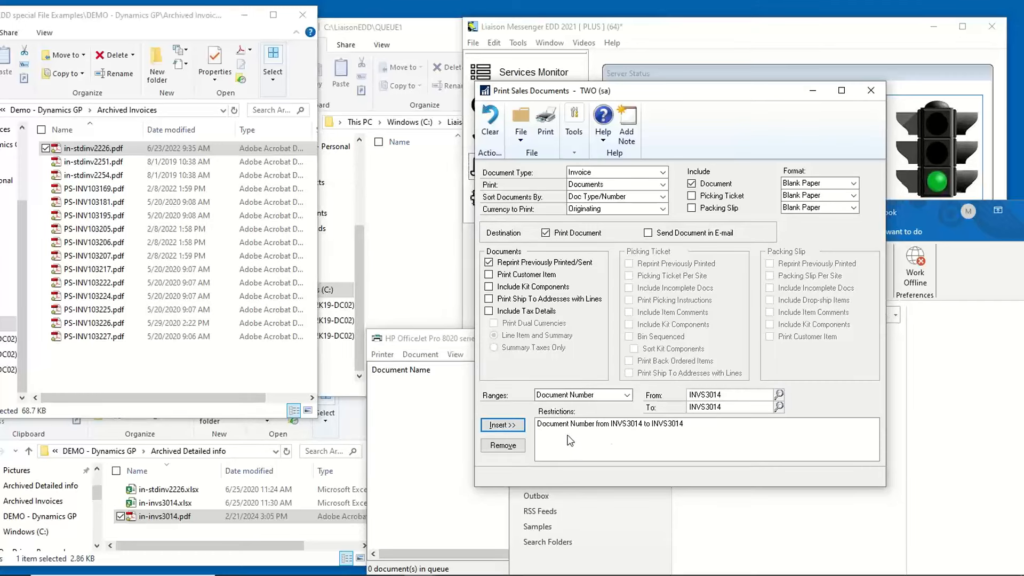
Print the selected invoice with Printer as the report destination, using the Liaison Messenger EDD Primary printer.
{"action": "left_click", "coordinate": [545, 120]}
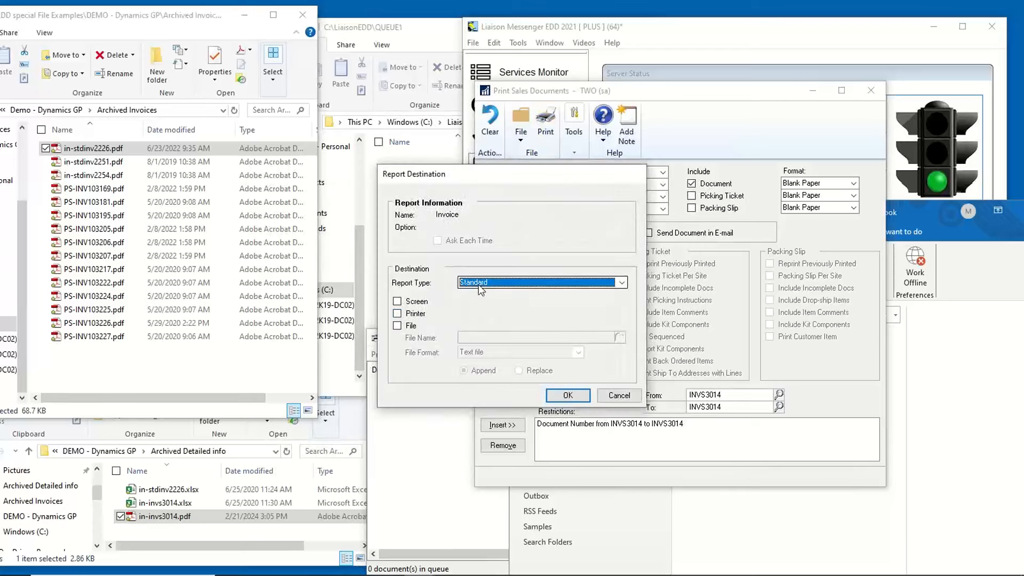
{"action": "left_click", "coordinate": [419, 315]}
{"action": "left_click", "coordinate": [567, 395]}
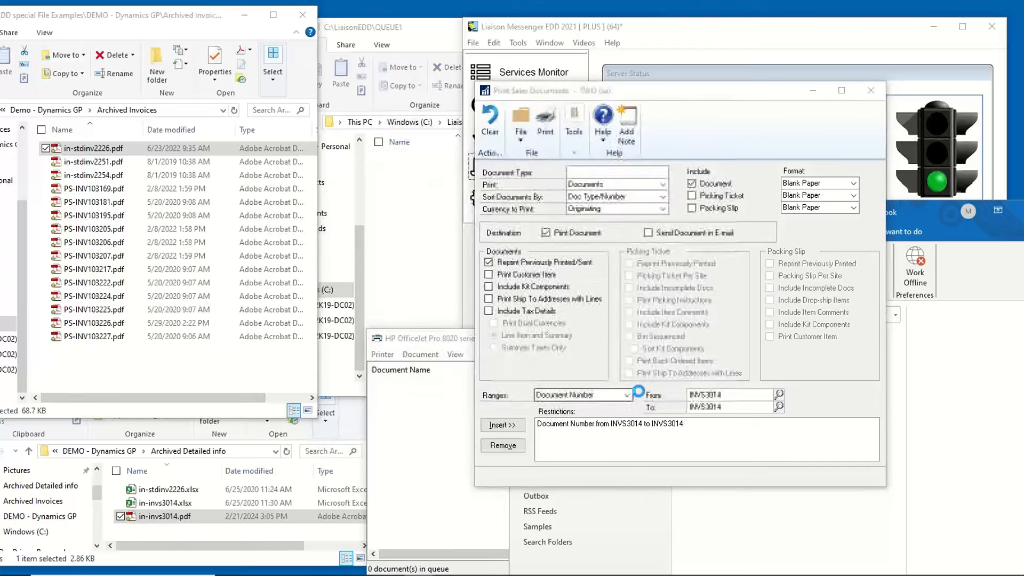
{"action": "left_click", "coordinate": [633, 394]}
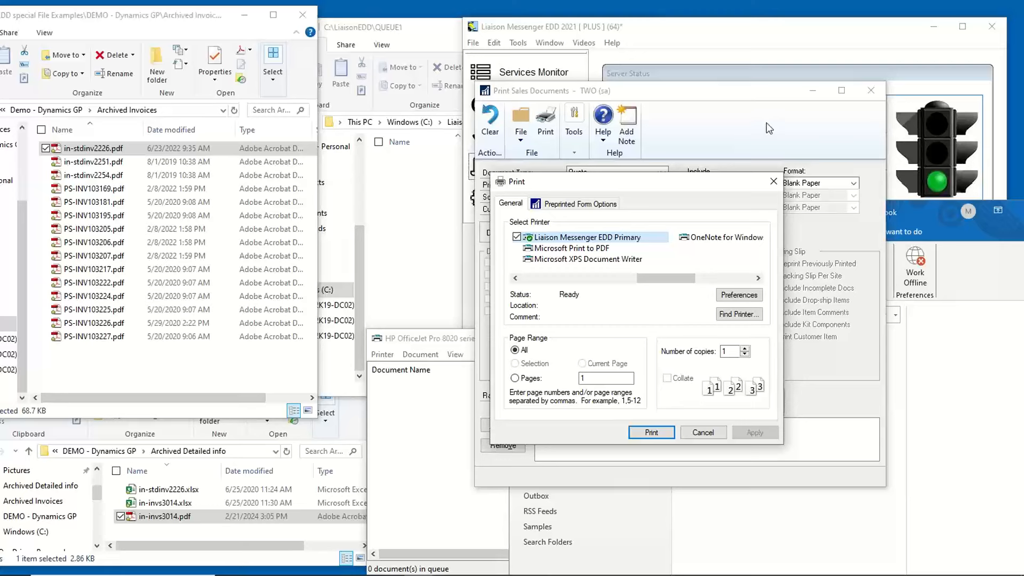
{"action": "left_click", "coordinate": [650, 433]}
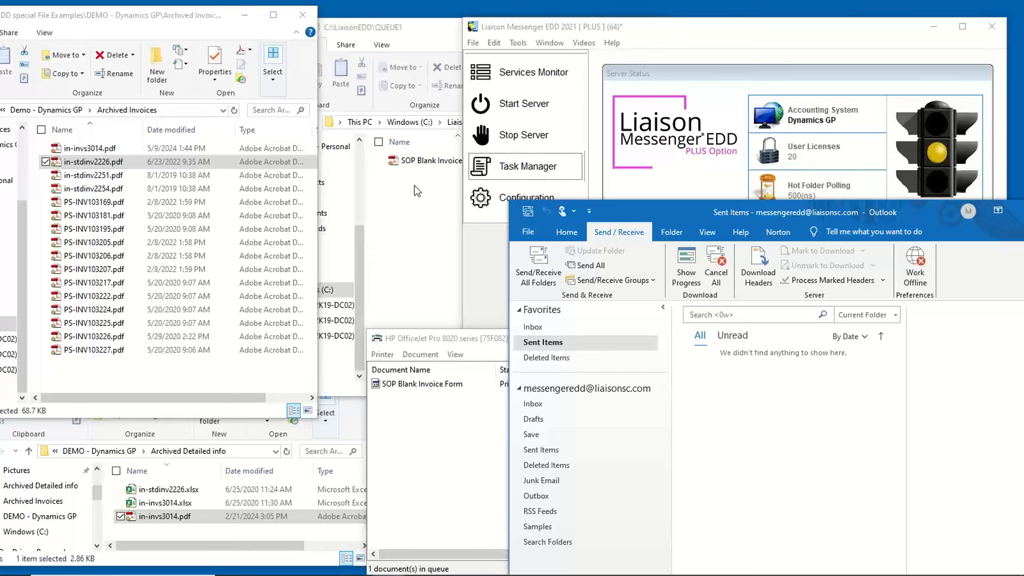
Select in-invs3014.pdf in Archived Invoices, then check and minimize the HP OfficeJet print queue and the QUEUE1 folder window.
{"action": "left_click", "coordinate": [126, 153]}
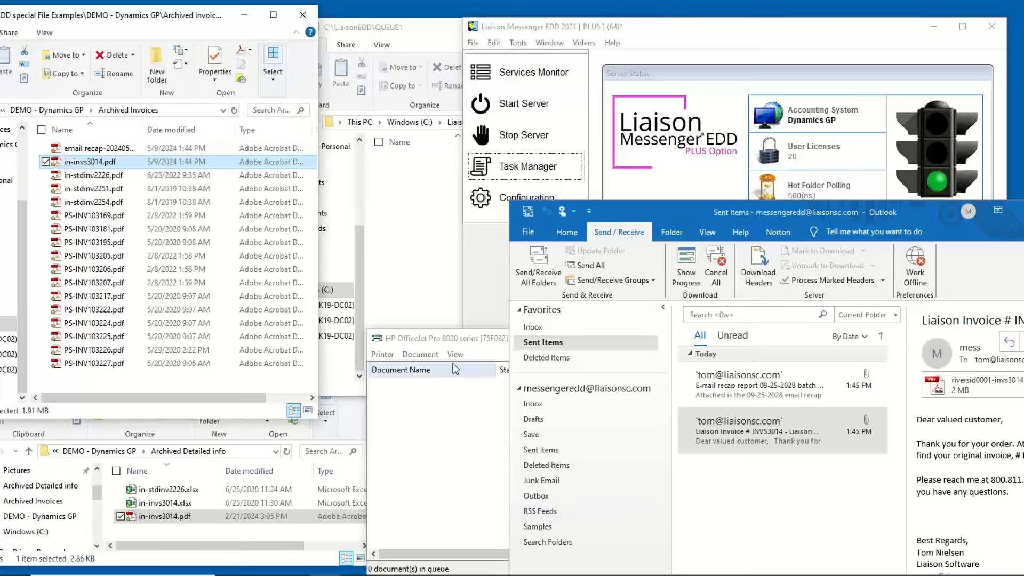
{"action": "left_click", "coordinate": [435, 342]}
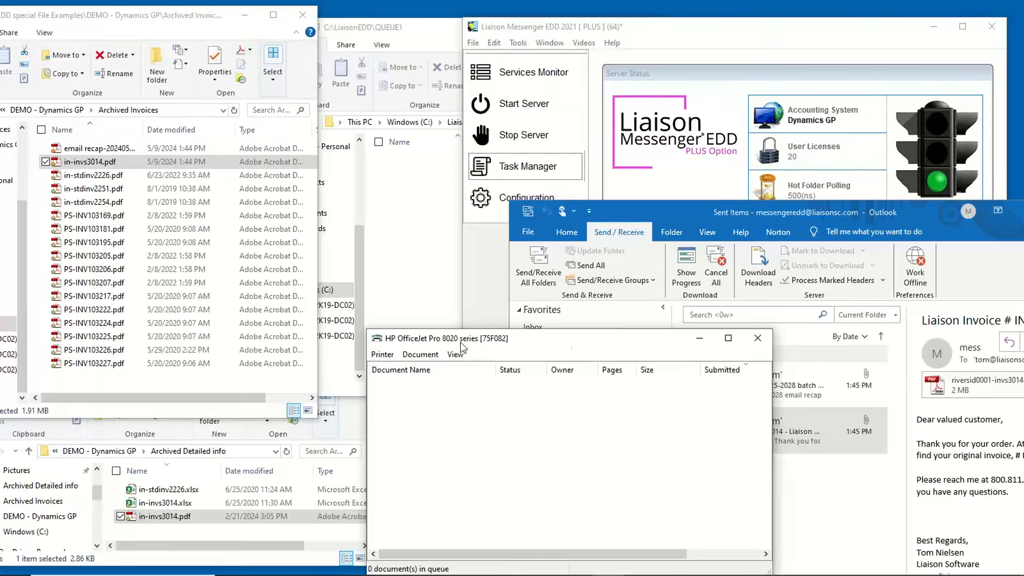
{"action": "left_click", "coordinate": [700, 344]}
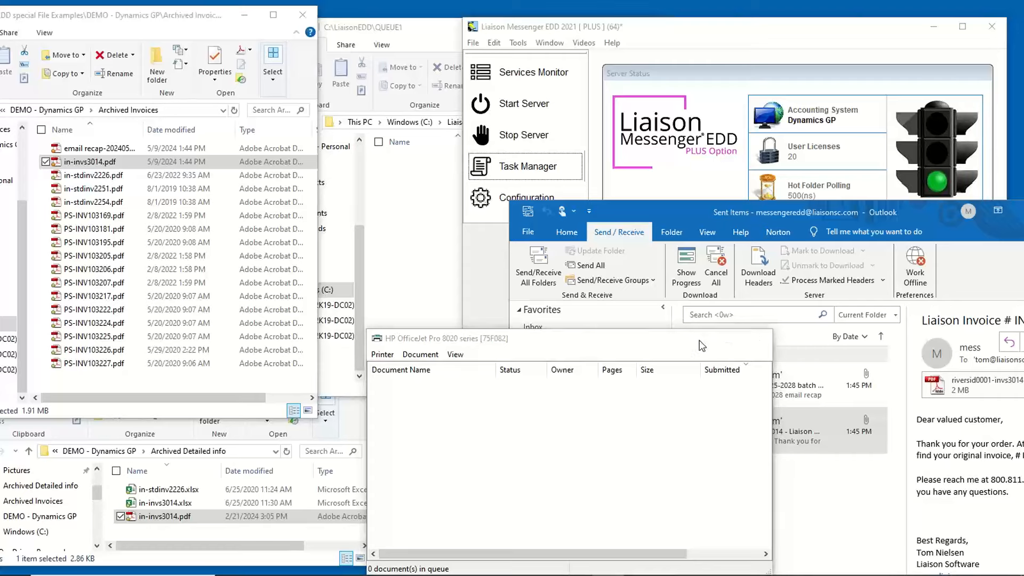
{"action": "left_click", "coordinate": [419, 29]}
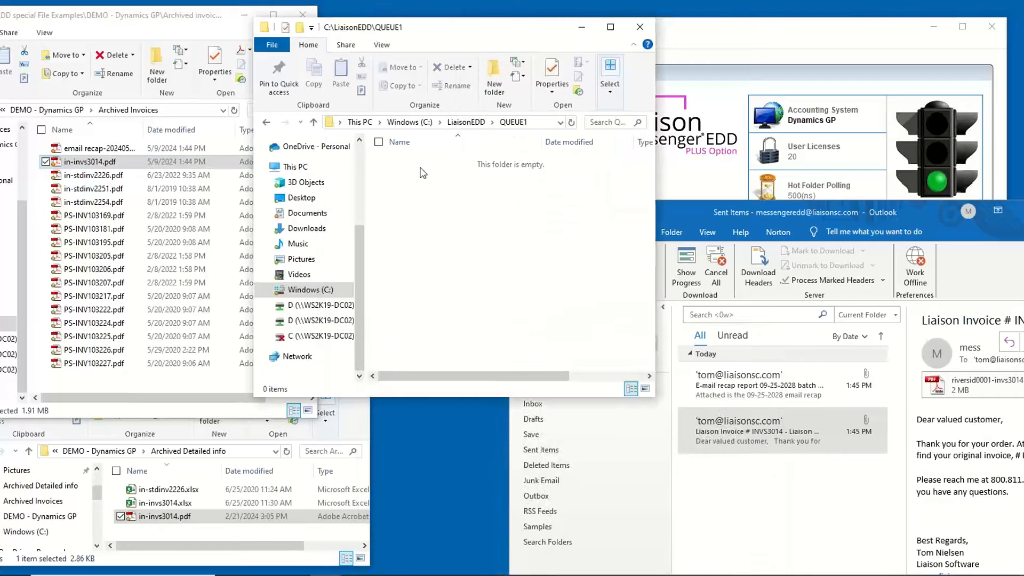
{"action": "left_click", "coordinate": [580, 29]}
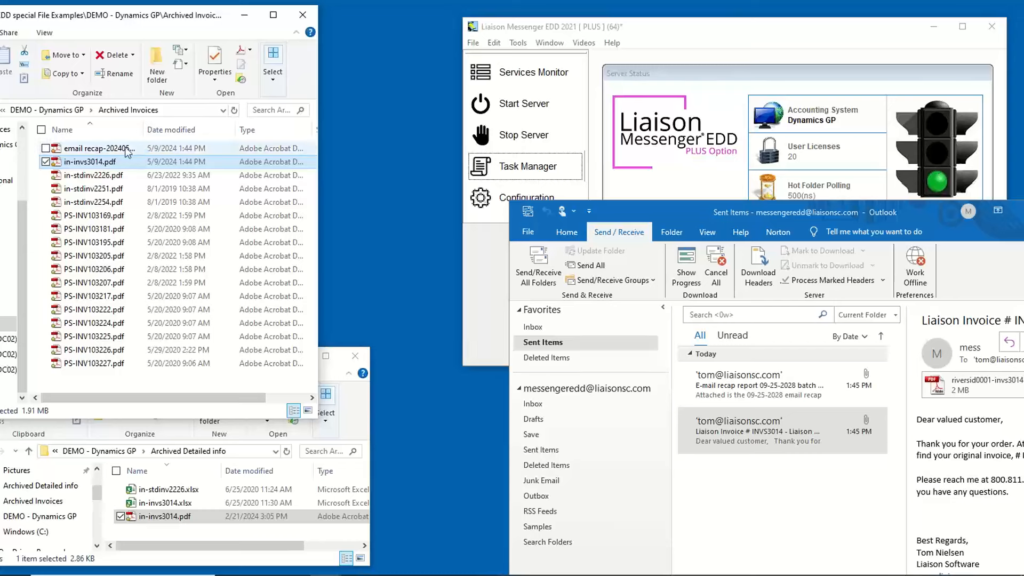
Open the email recap PDF from Archived Invoices, examine each entry's destination and date and time, and close the report.
{"action": "left_click", "coordinate": [109, 149]}
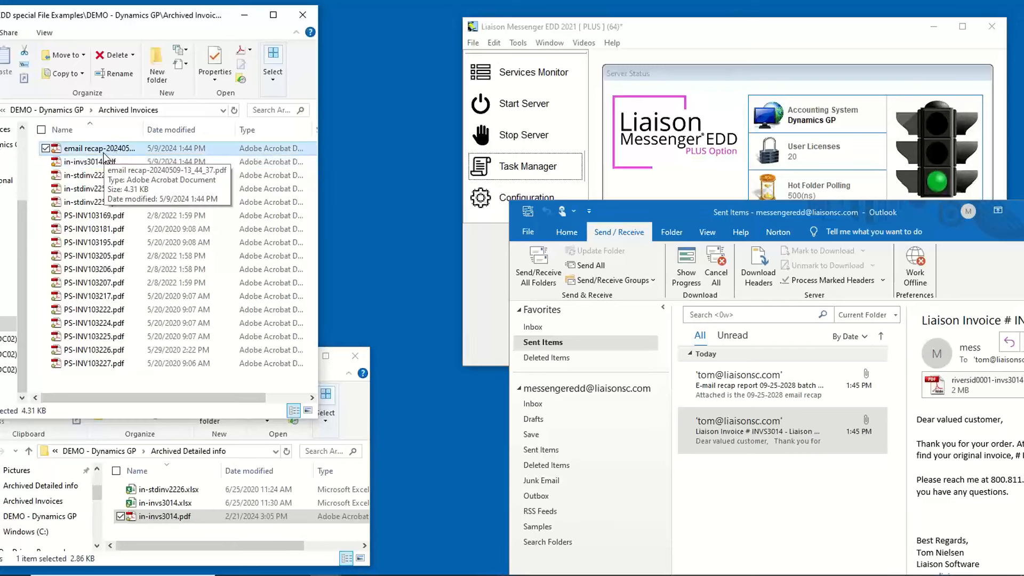
{"action": "double_click", "coordinate": [103, 153]}
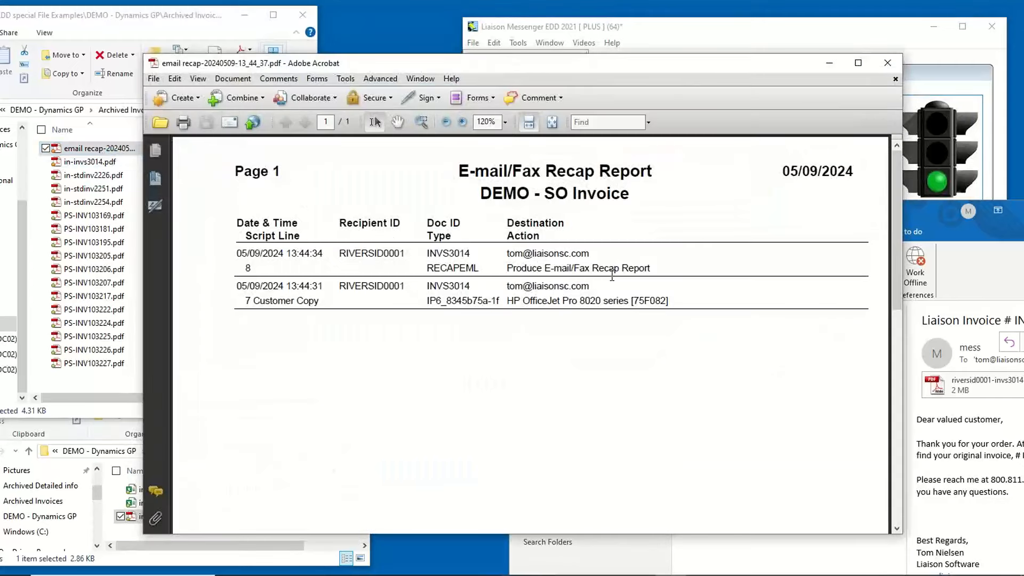
{"action": "left_click_drag", "start_coordinate": [651, 268], "coordinate": [506, 252]}
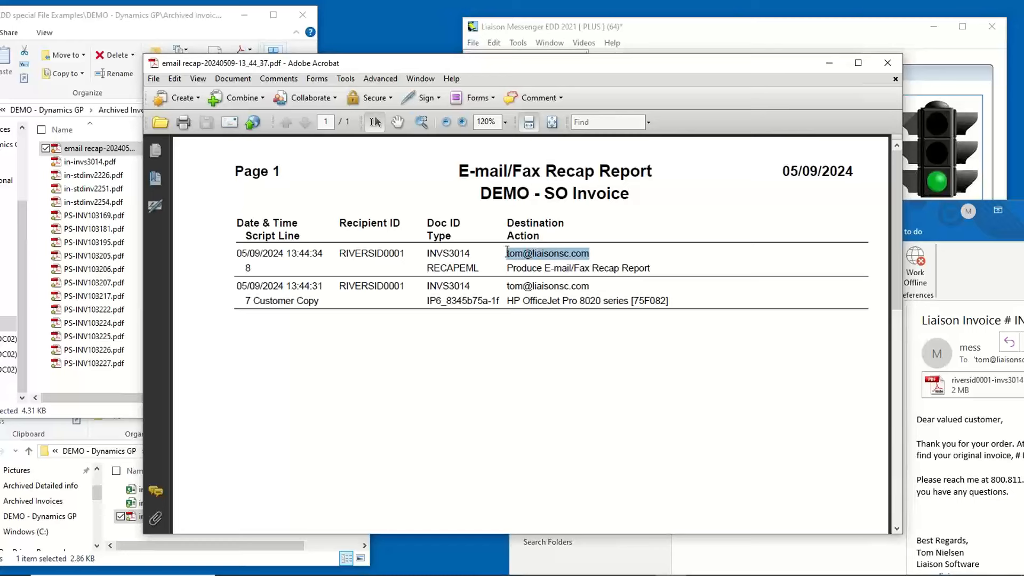
{"action": "left_click", "coordinate": [322, 252]}
{"action": "left_click_drag", "start_coordinate": [321, 252], "coordinate": [241, 251]}
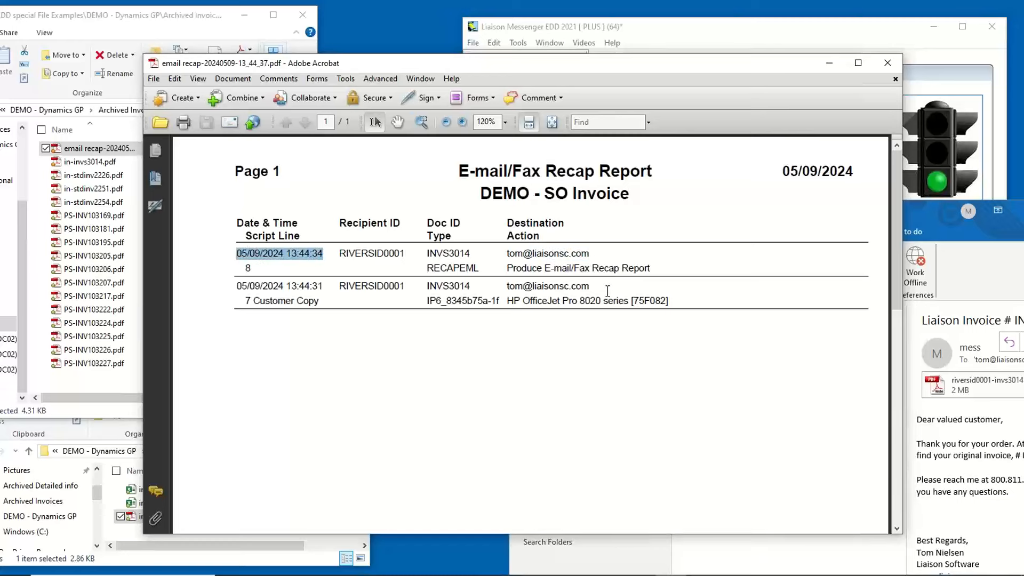
{"action": "left_click", "coordinate": [590, 285]}
{"action": "left_click_drag", "start_coordinate": [590, 285], "coordinate": [425, 286]}
{"action": "left_click", "coordinate": [316, 286]}
{"action": "left_click_drag", "start_coordinate": [317, 285], "coordinate": [240, 283]}
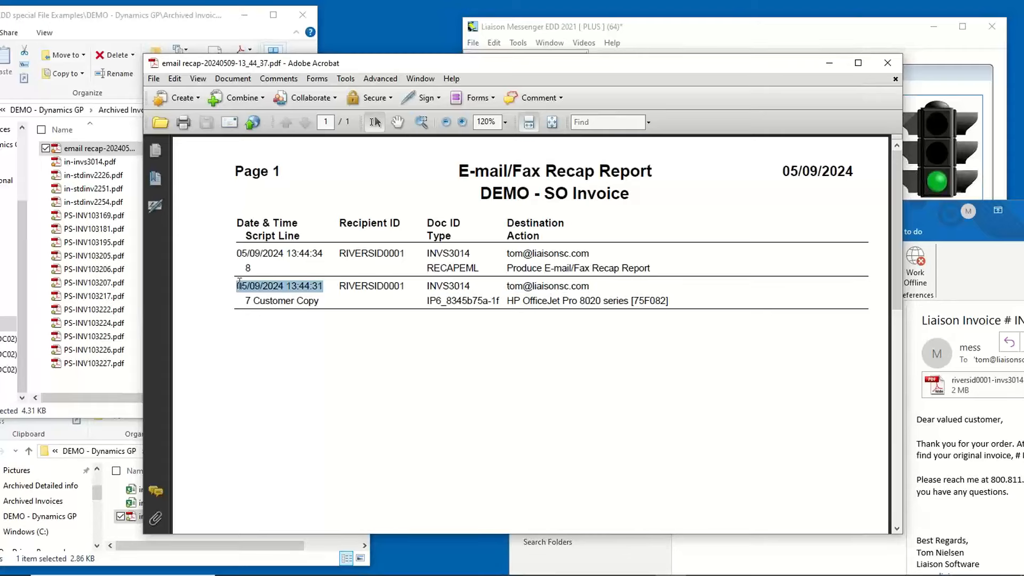
{"action": "left_click", "coordinate": [888, 63]}
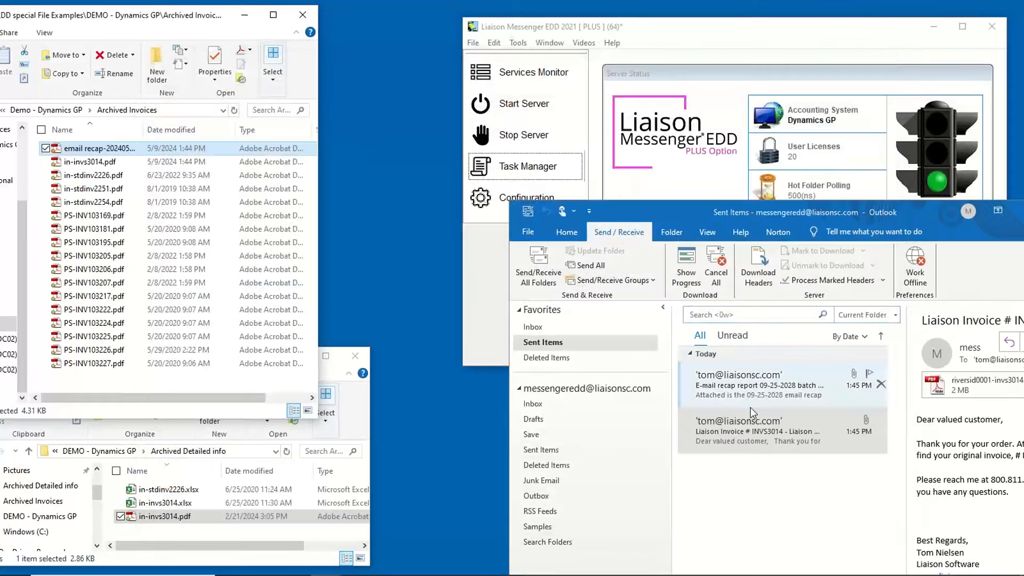
Open the sent Liaison Invoice # INVS3014 message in Outlook and check the invoice number in its subject and body.
{"action": "left_click", "coordinate": [806, 427]}
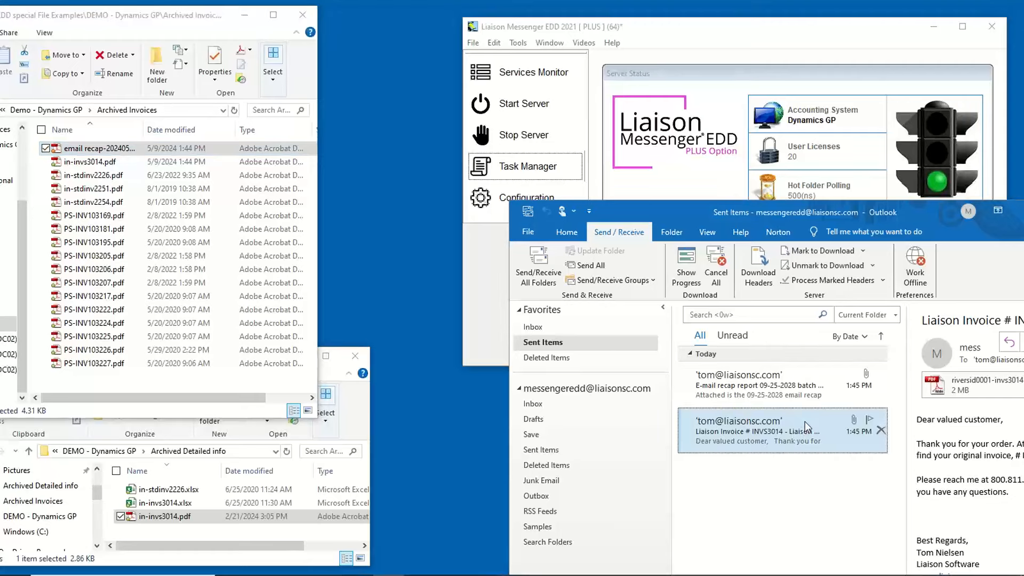
{"action": "double_click", "coordinate": [805, 427]}
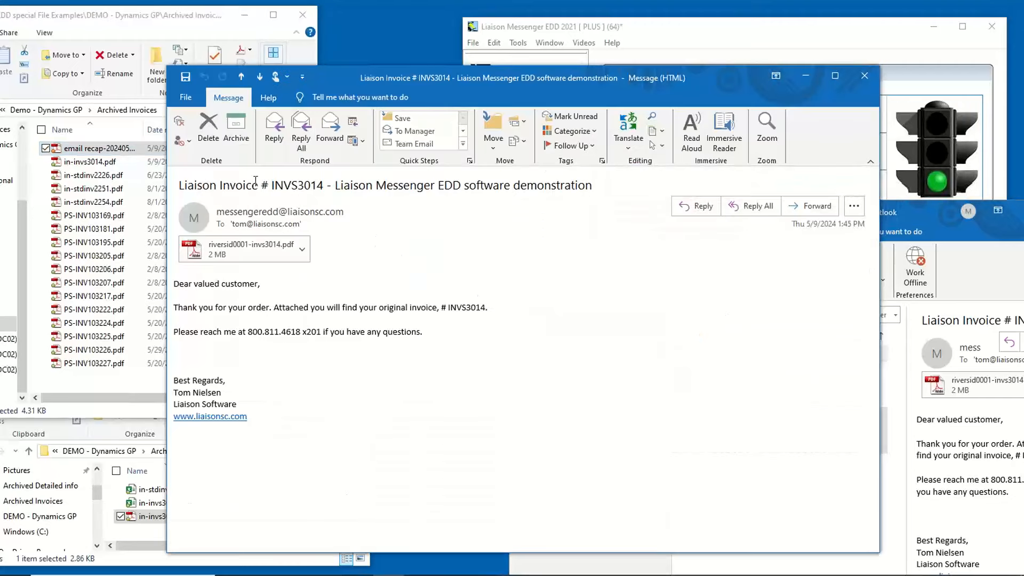
{"action": "left_click_drag", "start_coordinate": [271, 185], "coordinate": [325, 187]}
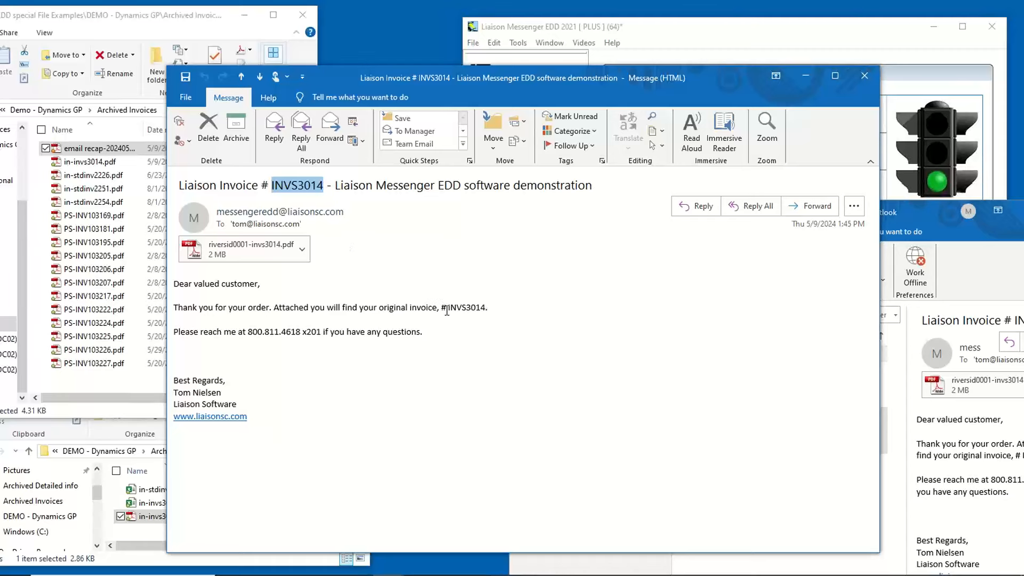
{"action": "left_click_drag", "start_coordinate": [441, 309], "coordinate": [469, 313]}
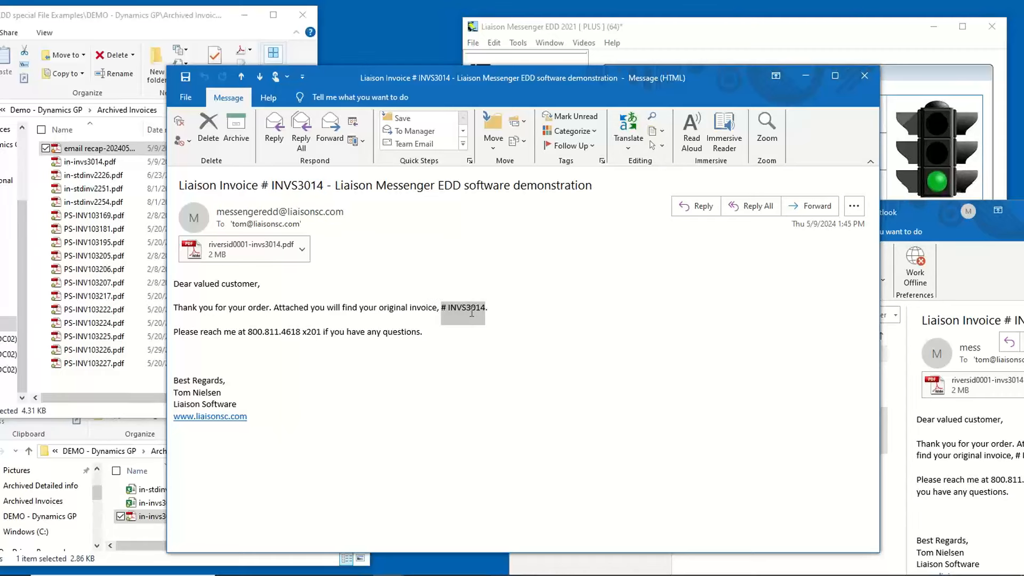
Move the message window aside and select in-invs3014.pdf in Archived Invoices to compare it with the message's attachment.
{"action": "left_click_drag", "start_coordinate": [377, 83], "coordinate": [473, 90]}
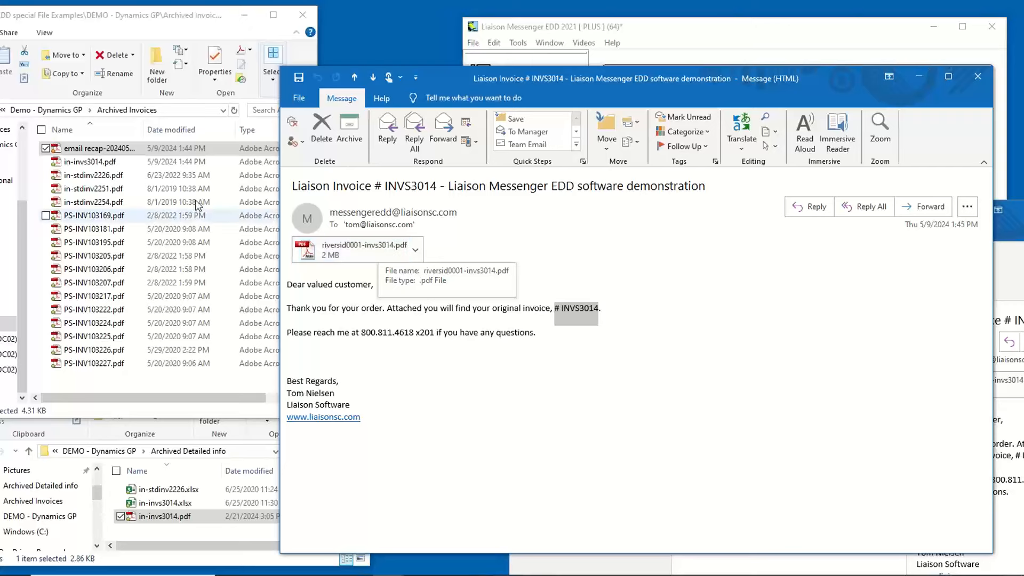
{"action": "left_click", "coordinate": [106, 166]}
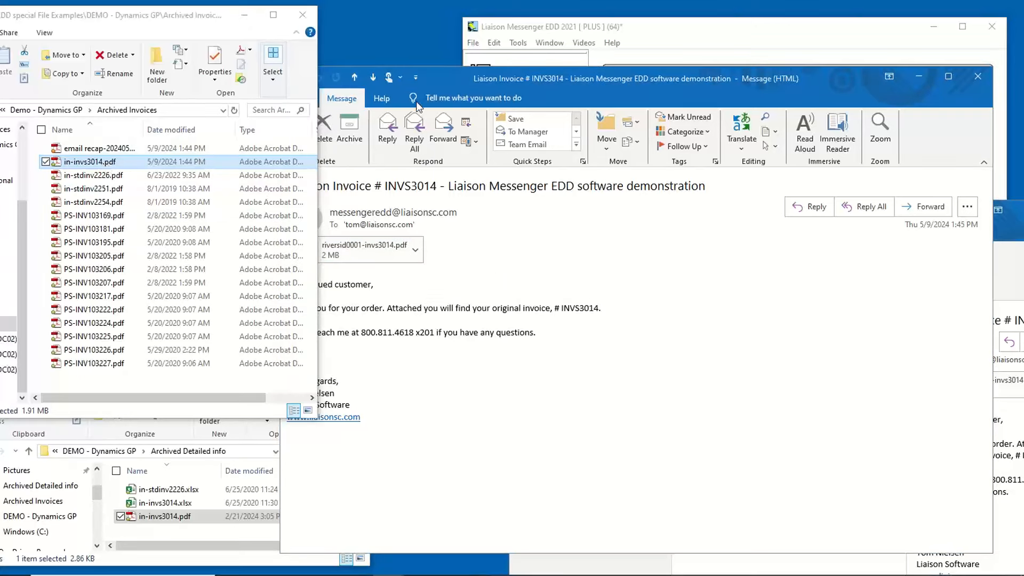
{"action": "left_click", "coordinate": [462, 77]}
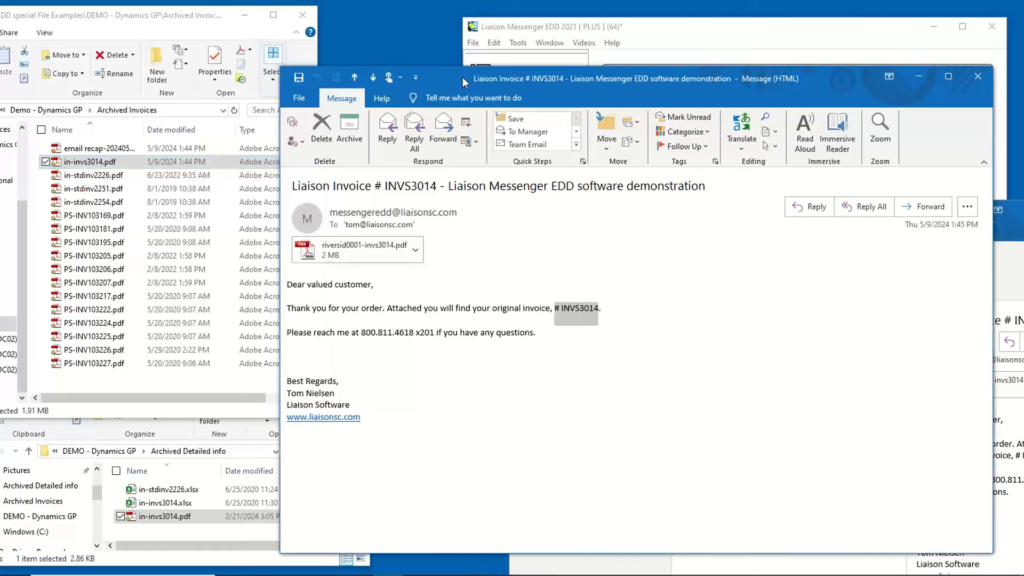
Open the message's riversid0001-invs3014.pdf attachment in Adobe Acrobat and move its window clear of the Archived Invoices file names.
{"action": "left_click", "coordinate": [371, 247]}
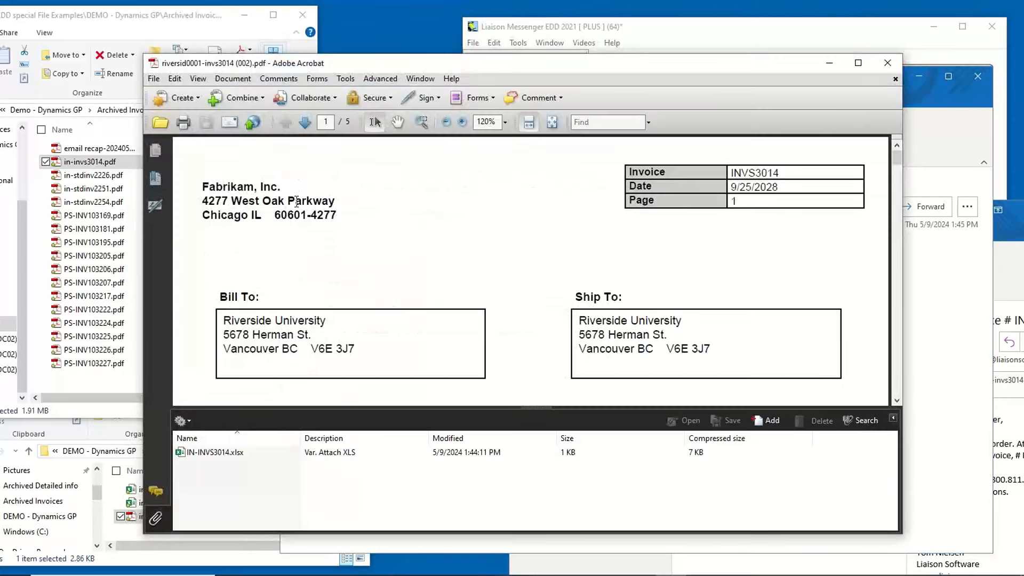
{"action": "left_click_drag", "start_coordinate": [405, 64], "coordinate": [479, 56]}
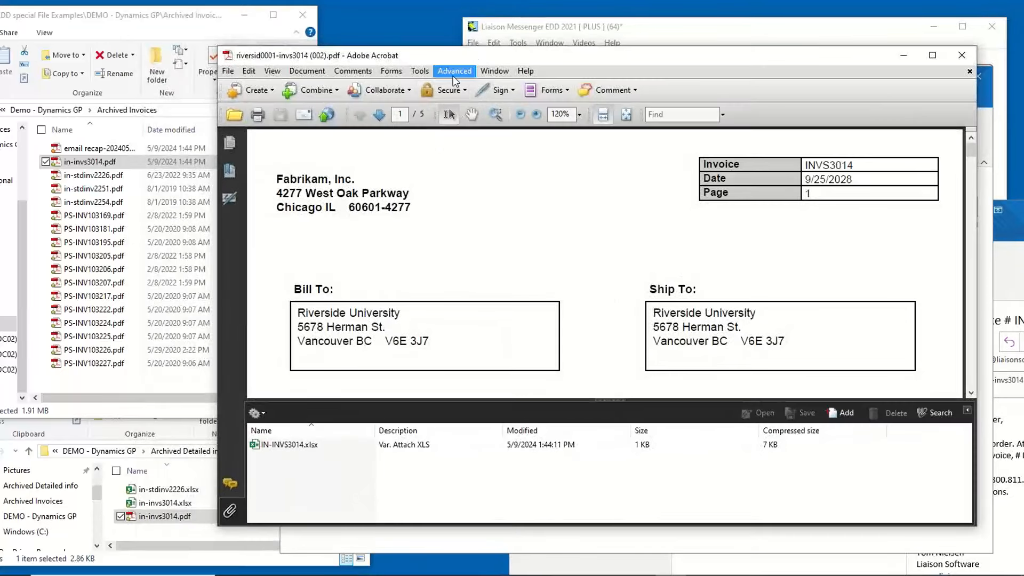
Select the embedded IN-INVS3014.xlsx, page to the PDF's detailed information page, and compare it with the files in Archived Detailed info.
{"action": "left_click", "coordinate": [306, 449]}
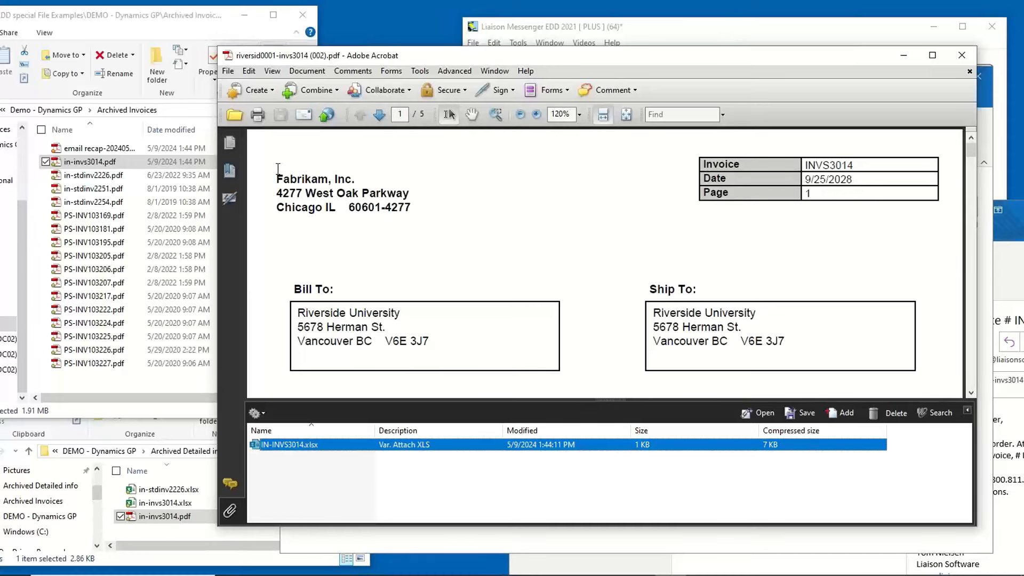
{"action": "left_click", "coordinate": [379, 115]}
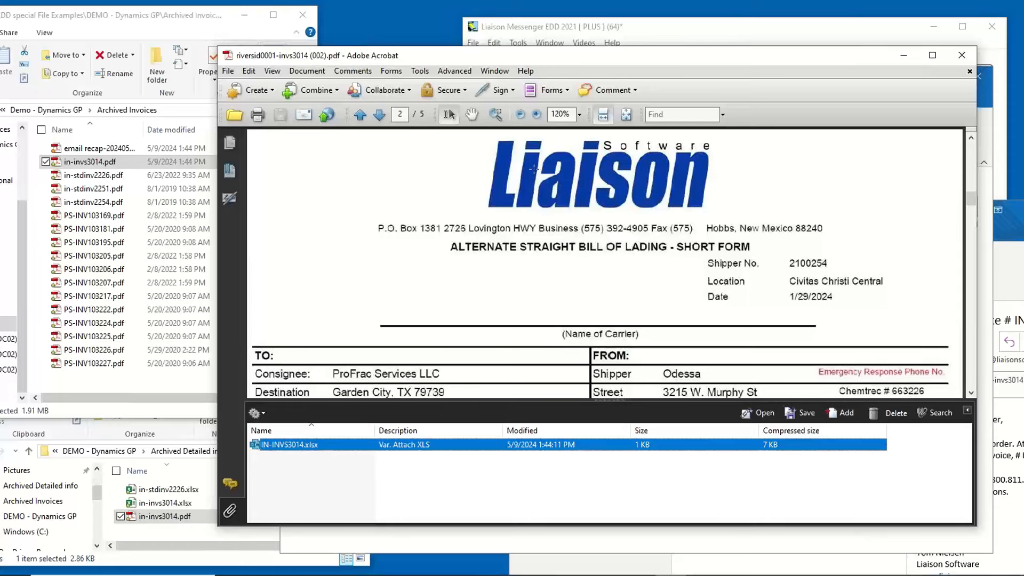
{"action": "left_click", "coordinate": [380, 116]}
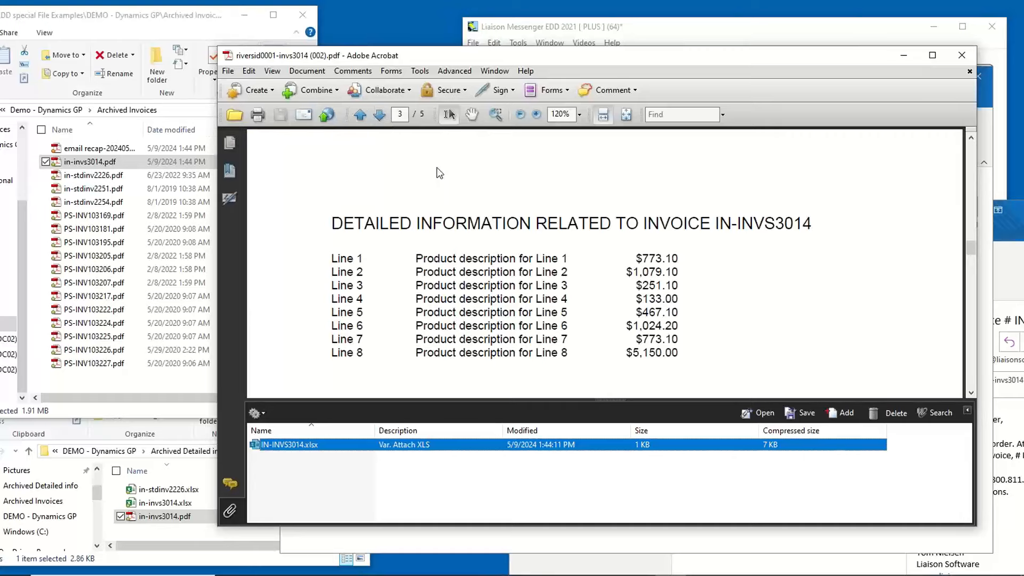
{"action": "left_click", "coordinate": [177, 535]}
{"action": "mouse_move", "coordinate": [163, 363]}
{"action": "left_mouse_down"}
{"action": "mouse_move", "coordinate": [166, 345]}
{"action": "mouse_move", "coordinate": [155, 365]}
{"action": "left_mouse_up"}
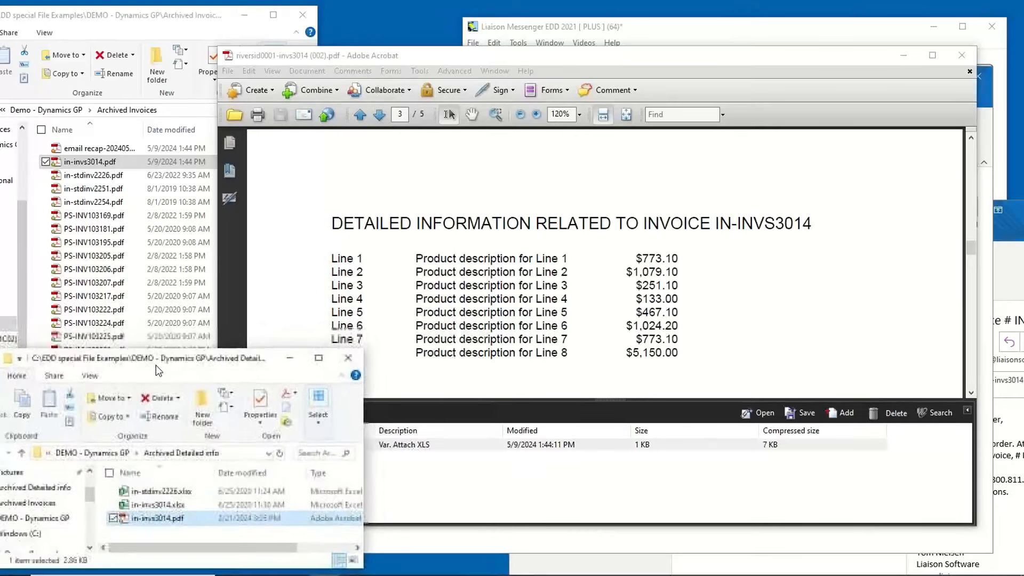
Bring the invoice PDF back to the front and view its fourth and fifth pages.
{"action": "left_click", "coordinate": [397, 56]}
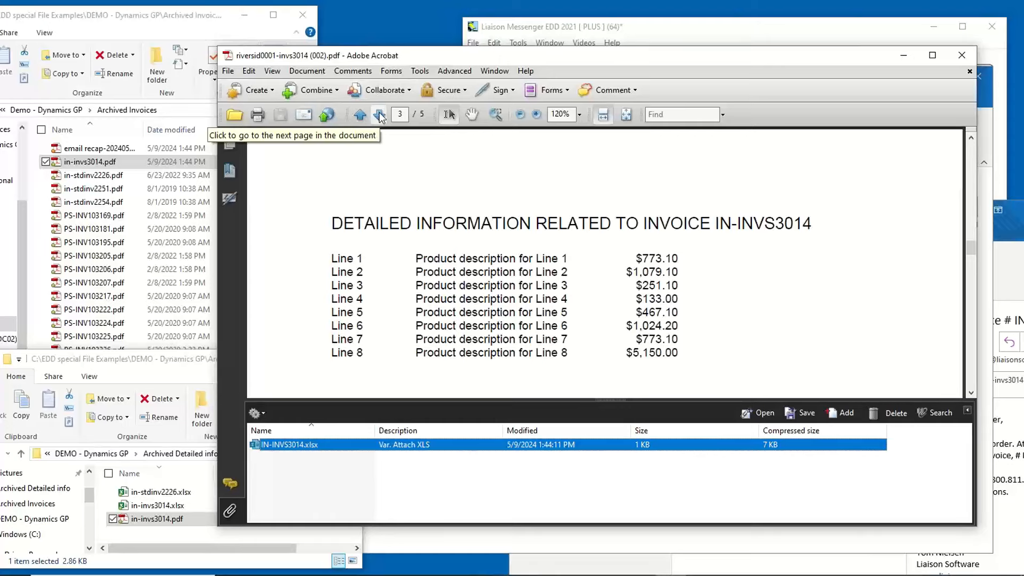
{"action": "left_click", "coordinate": [379, 117]}
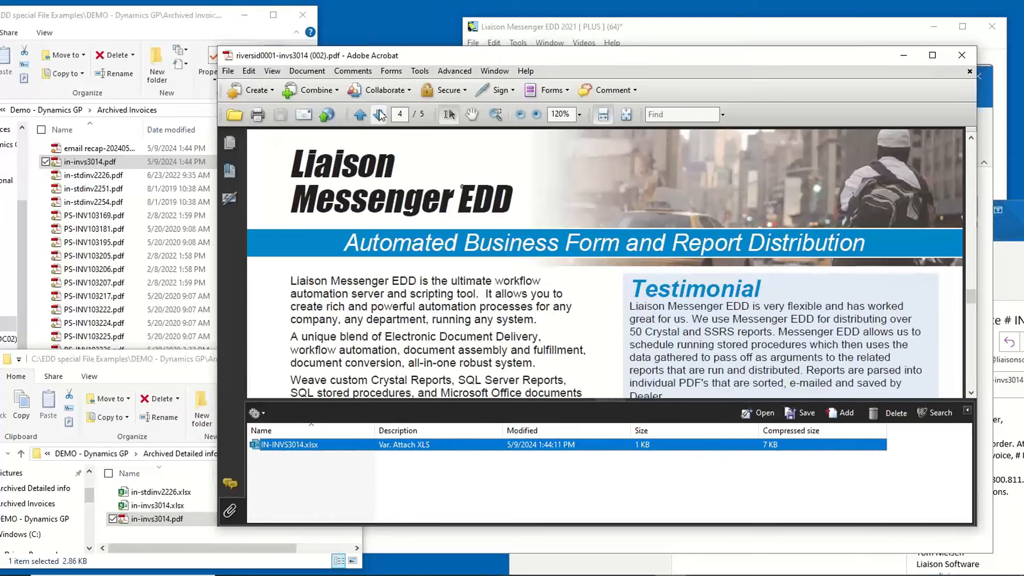
{"action": "left_click", "coordinate": [380, 116]}
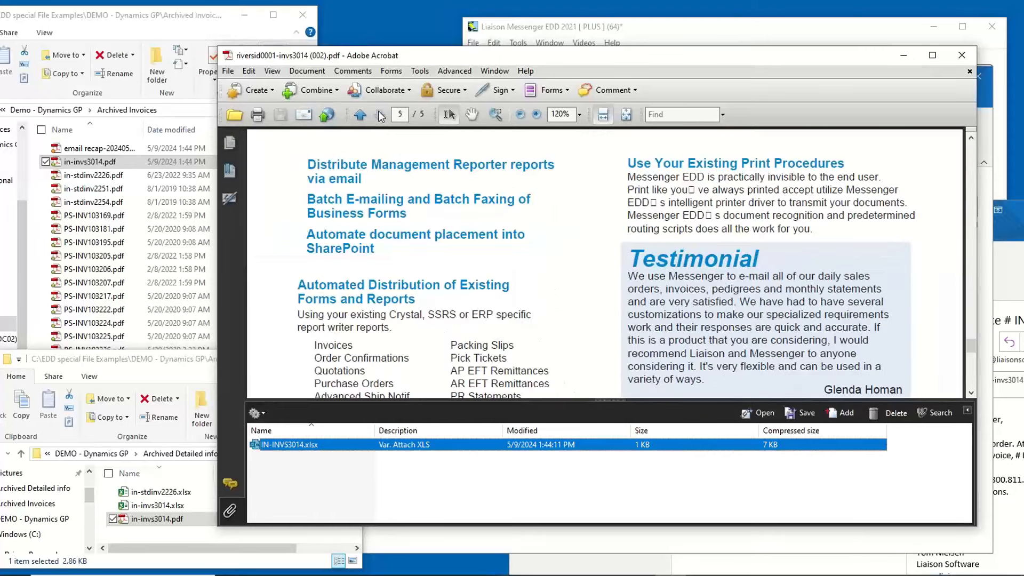
Return to the PDF's first page, highlight the invoice number INVS3014, and compare it with the file names in Archived Detailed info.
{"action": "left_click", "coordinate": [360, 115]}
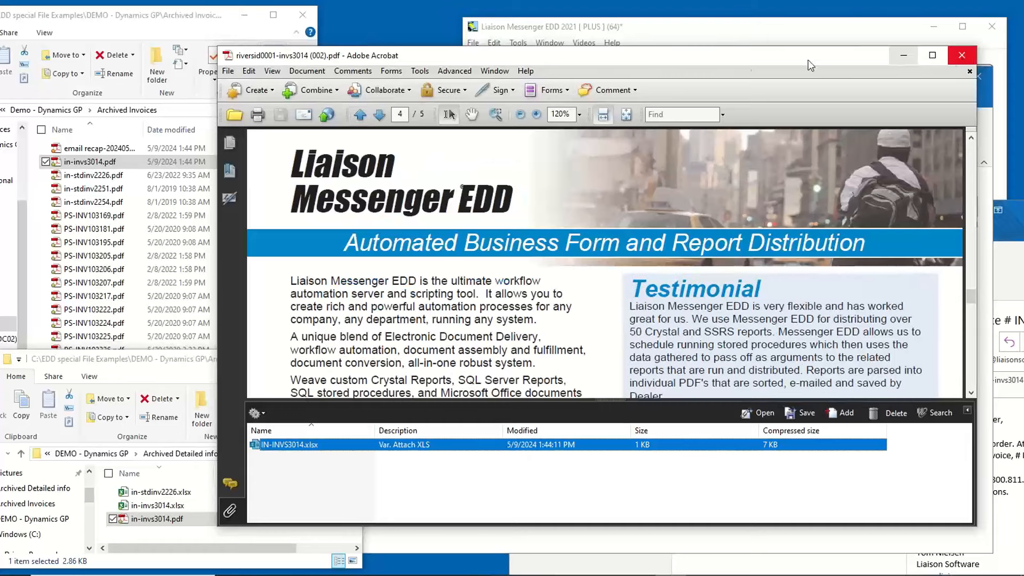
{"action": "left_click", "coordinate": [360, 115]}
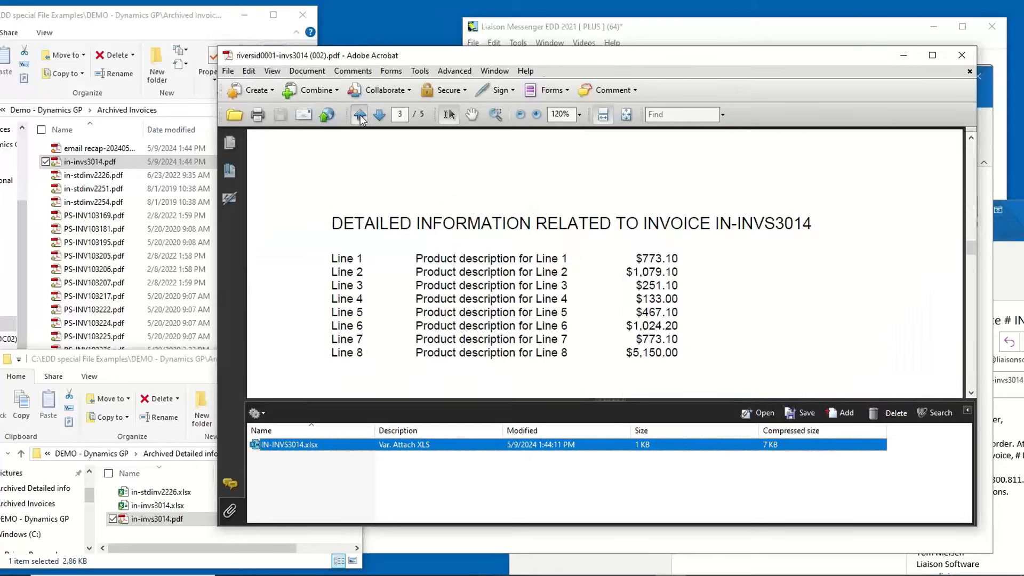
{"action": "left_click", "coordinate": [360, 115]}
{"action": "left_click", "coordinate": [360, 114]}
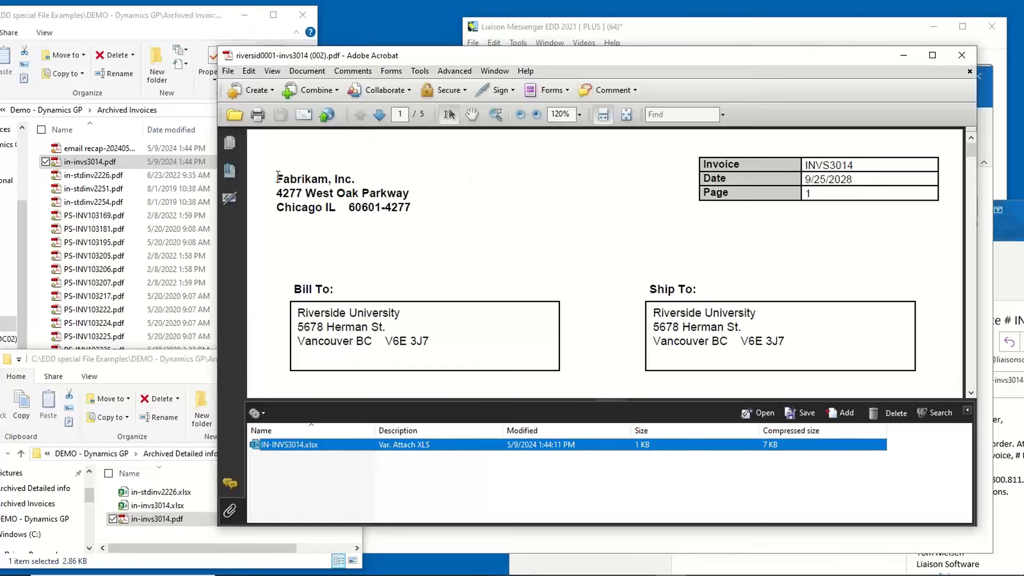
{"action": "left_click_drag", "start_coordinate": [277, 179], "coordinate": [435, 265]}
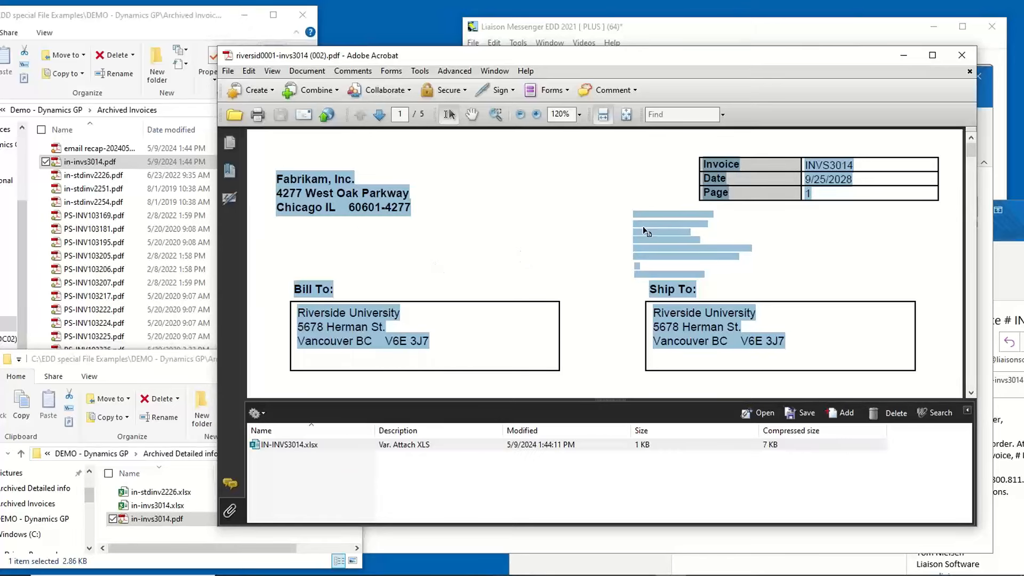
{"action": "left_click", "coordinate": [854, 166]}
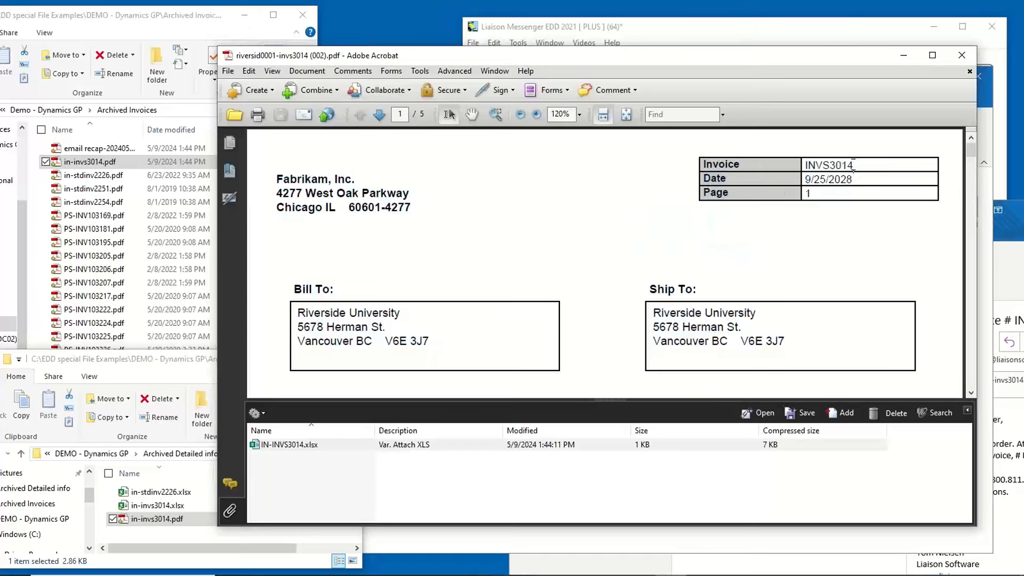
{"action": "left_click_drag", "start_coordinate": [854, 166], "coordinate": [810, 167]}
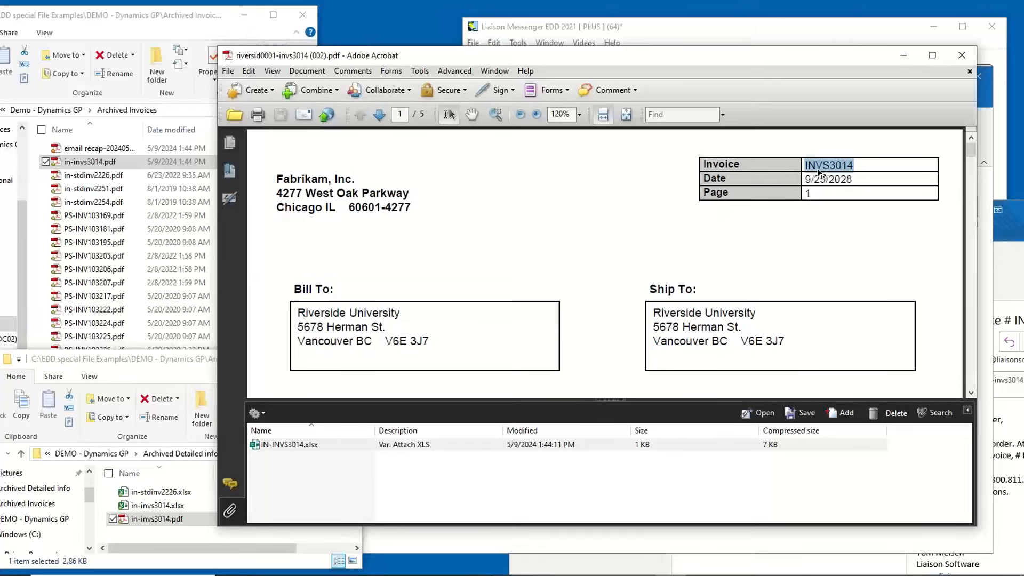
{"action": "mouse_move", "coordinate": [128, 360]}
{"action": "left_mouse_down"}
{"action": "mouse_move", "coordinate": [162, 343]}
{"action": "mouse_move", "coordinate": [112, 367]}
{"action": "left_mouse_up"}
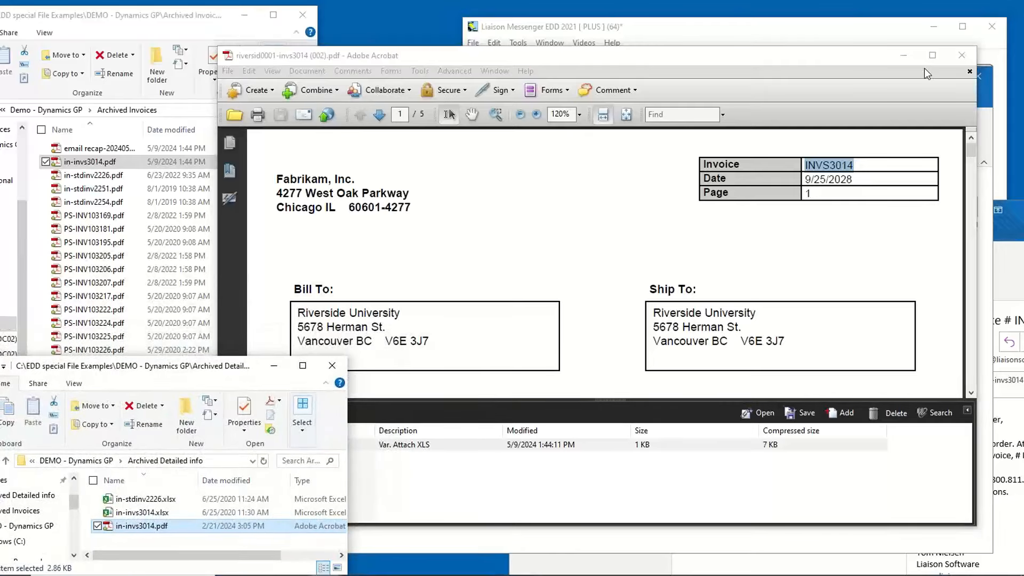
Close the invoice PDF and the e-mail message, and minimize Outlook and both archive folder windows.
{"action": "left_click", "coordinate": [965, 56]}
{"action": "left_click", "coordinate": [965, 58]}
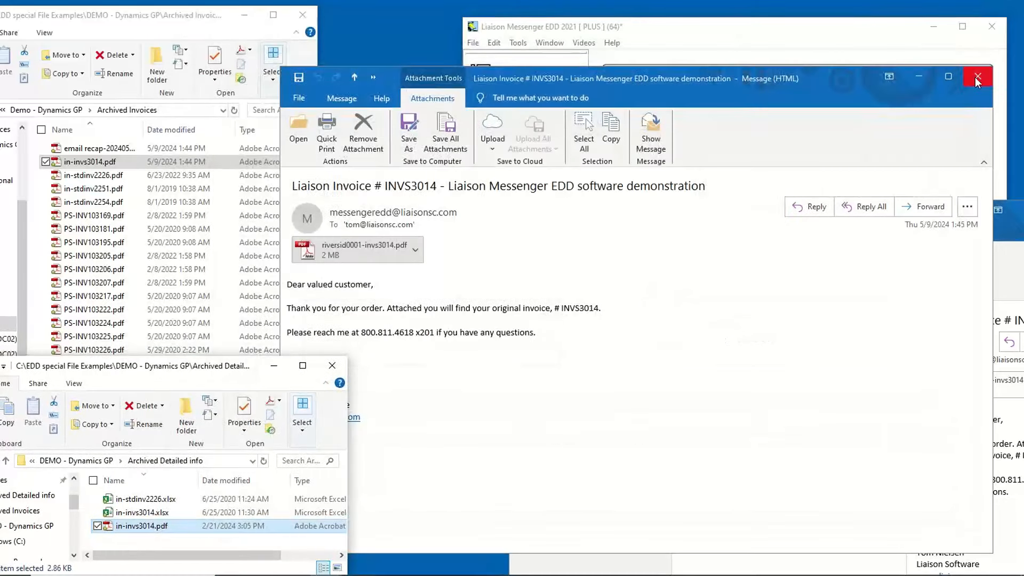
{"action": "left_click", "coordinate": [972, 81]}
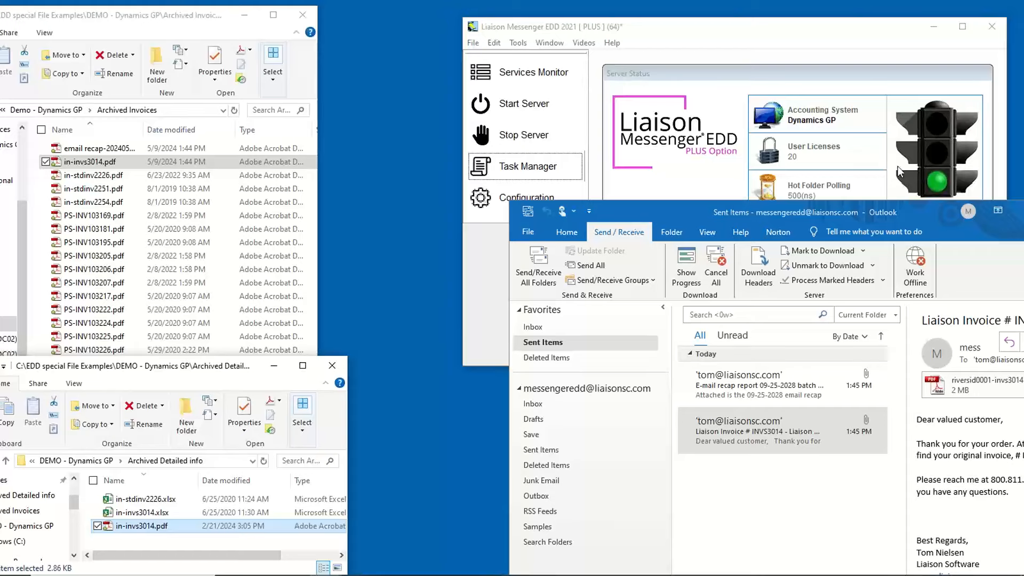
{"action": "left_click_drag", "start_coordinate": [895, 221], "coordinate": [851, 216]}
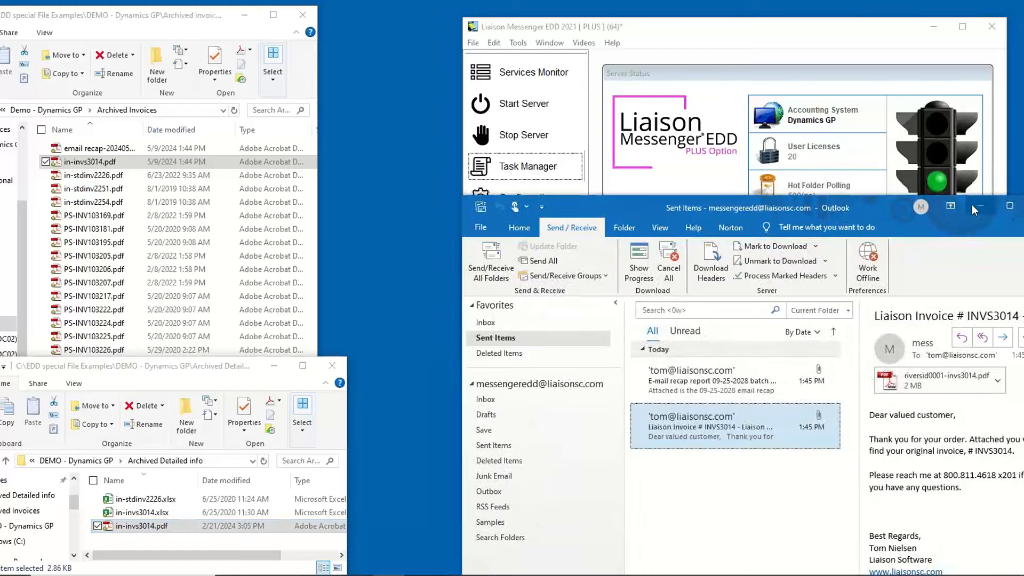
{"action": "left_click", "coordinate": [996, 206]}
{"action": "left_click", "coordinate": [244, 15]}
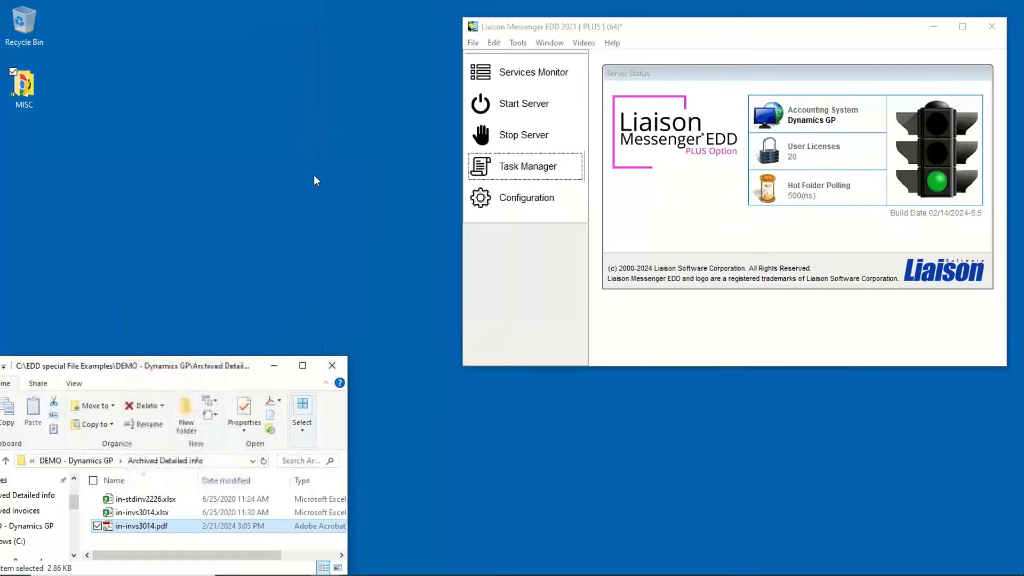
{"action": "left_click", "coordinate": [274, 366]}
Centre the Messenger EDD window and review the DEMO - SO Invoice script's Archive Copy To Disk task in Task Manager.
{"action": "left_click_drag", "start_coordinate": [711, 27], "coordinate": [498, 96]}
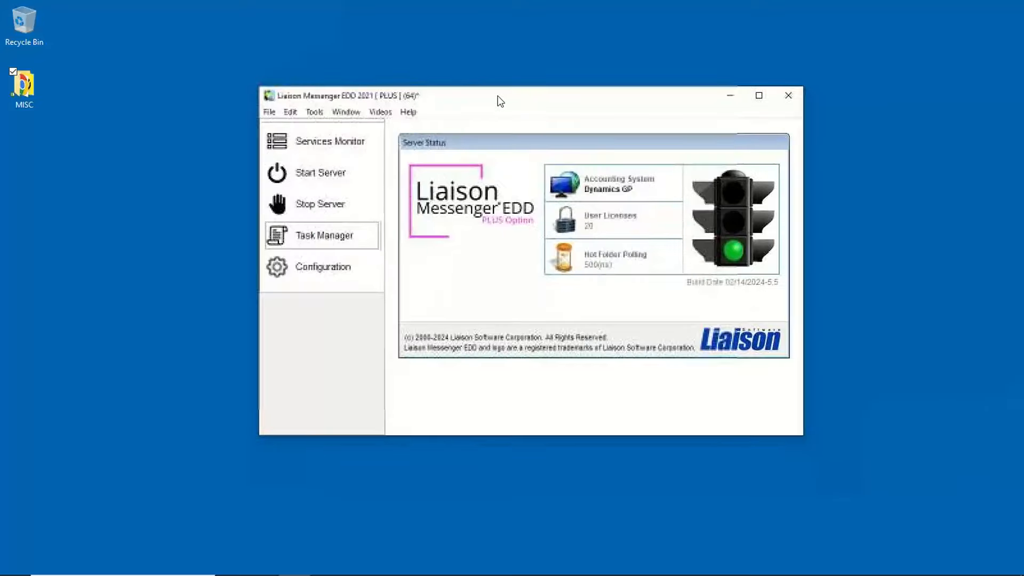
{"action": "left_click", "coordinate": [315, 238]}
{"action": "left_click", "coordinate": [572, 165]}
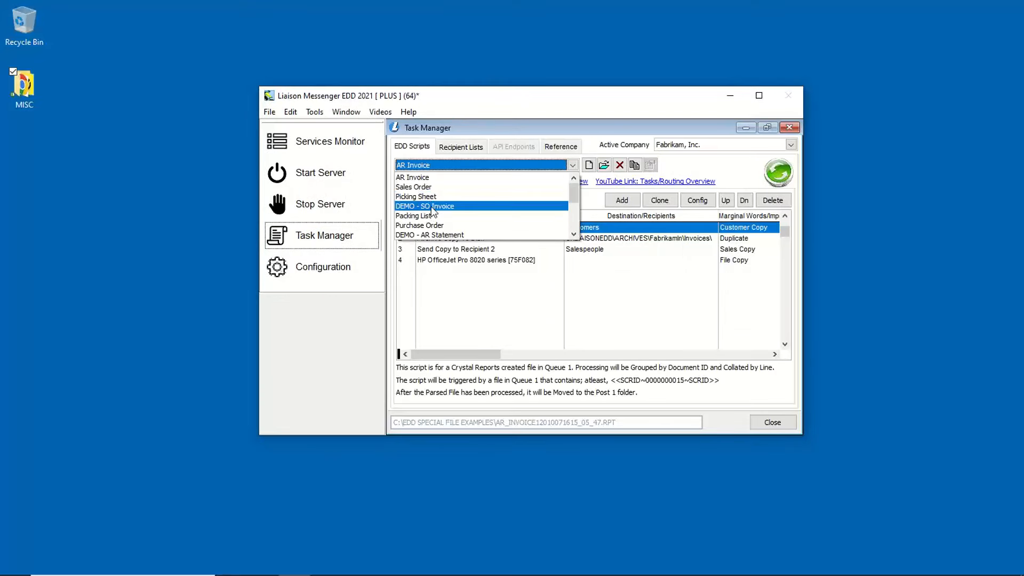
{"action": "left_click", "coordinate": [433, 207]}
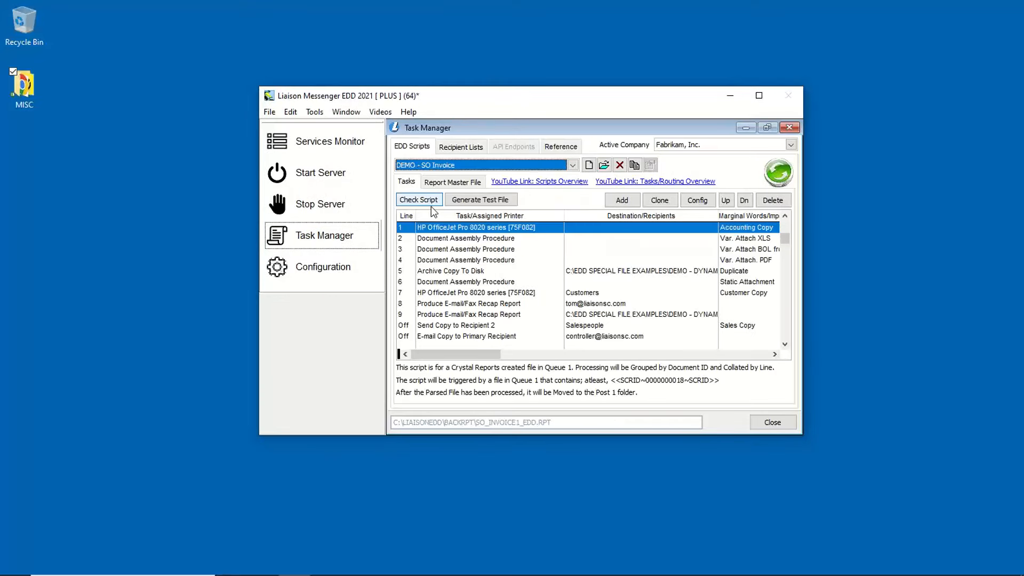
{"action": "left_click", "coordinate": [446, 273]}
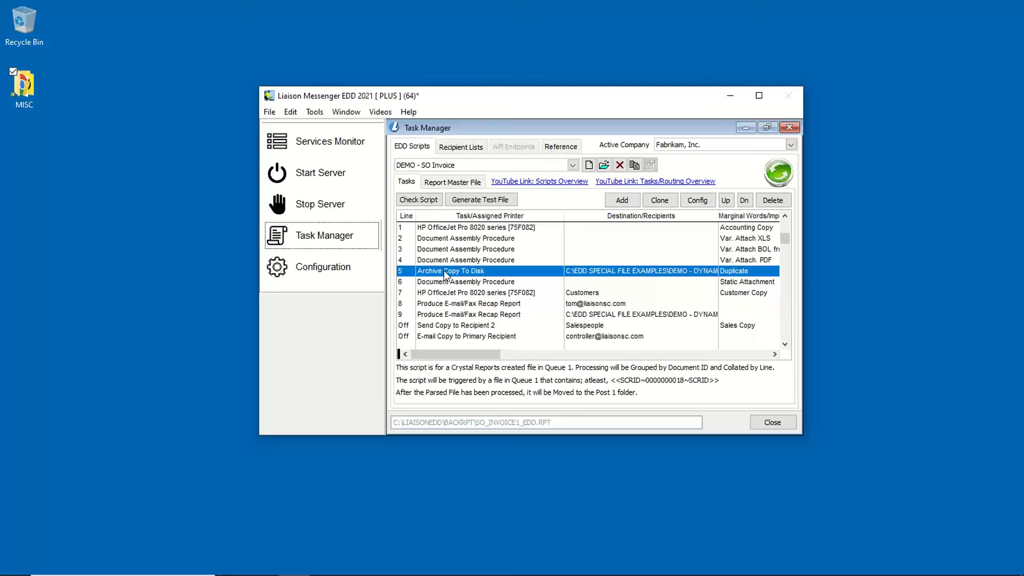
Examine the DEMO - AR Statement script's line 2 assembly source folder without saving, and review its Customers printer and Archive Copy To Disk tasks.
{"action": "left_click", "coordinate": [573, 165]}
{"action": "left_click", "coordinate": [460, 207]}
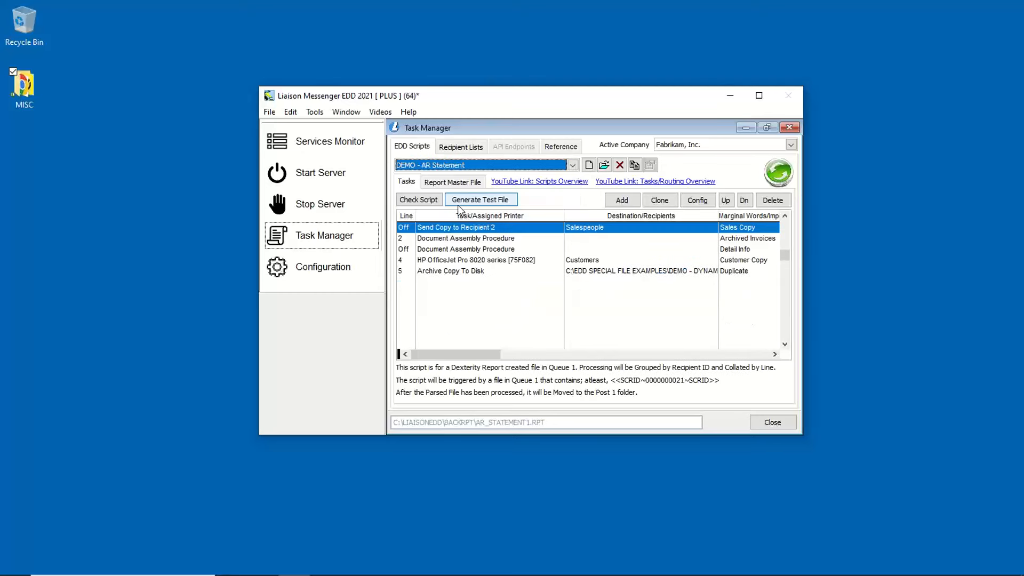
{"action": "left_click", "coordinate": [468, 240]}
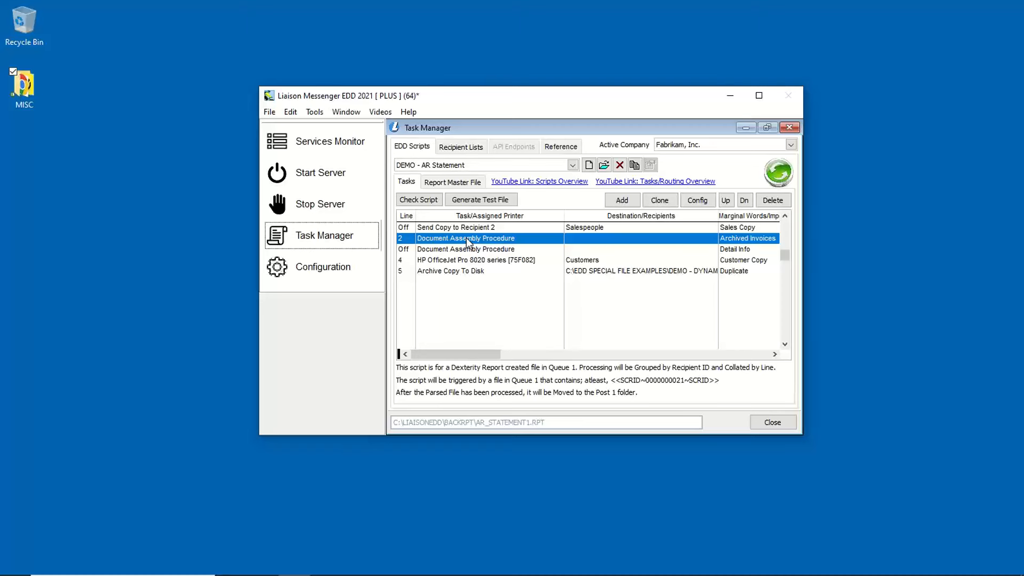
{"action": "double_click", "coordinate": [468, 240]}
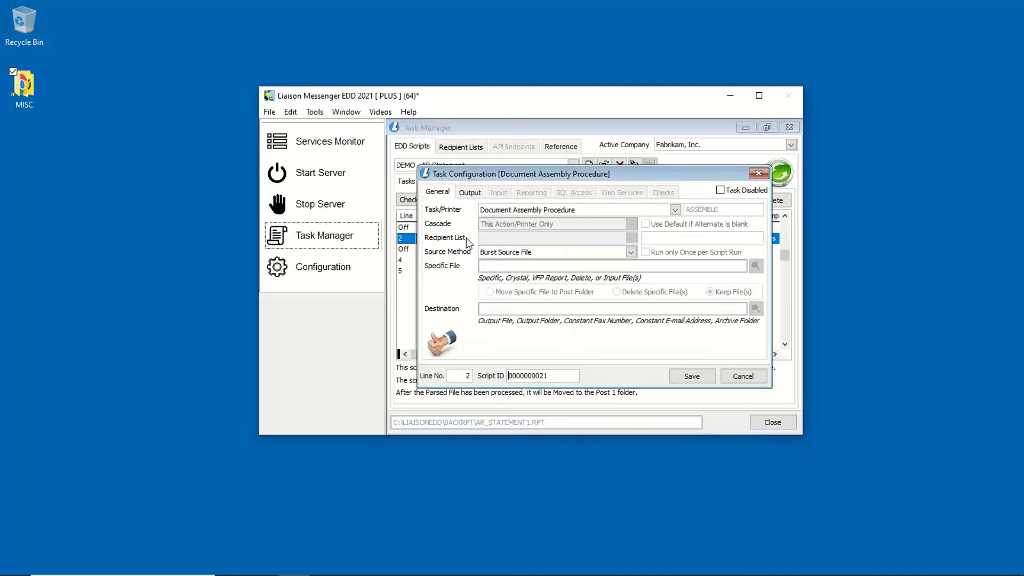
{"action": "left_click", "coordinate": [473, 192]}
{"action": "left_click_drag", "start_coordinate": [705, 299], "coordinate": [459, 300]}
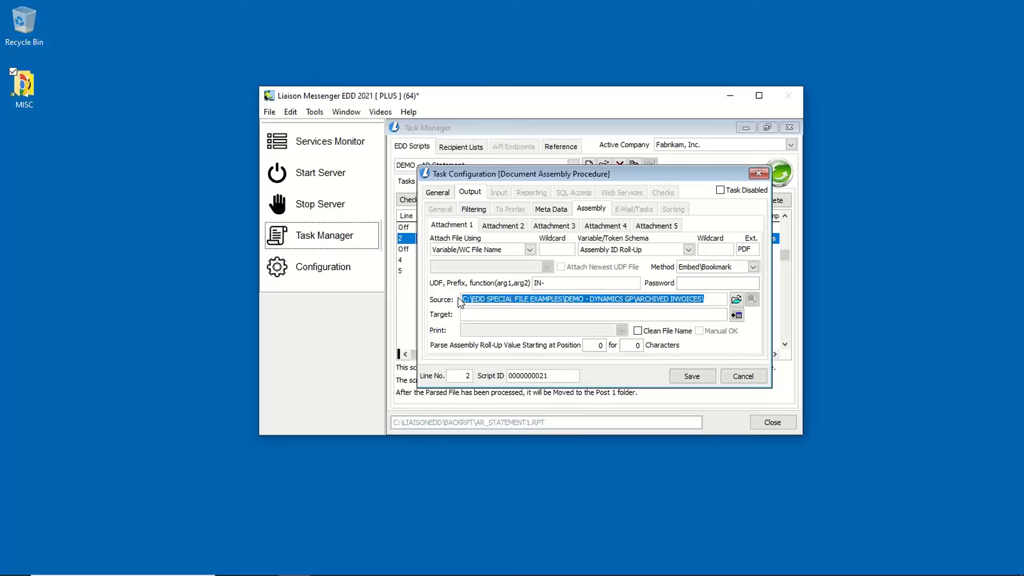
{"action": "left_click", "coordinate": [712, 300]}
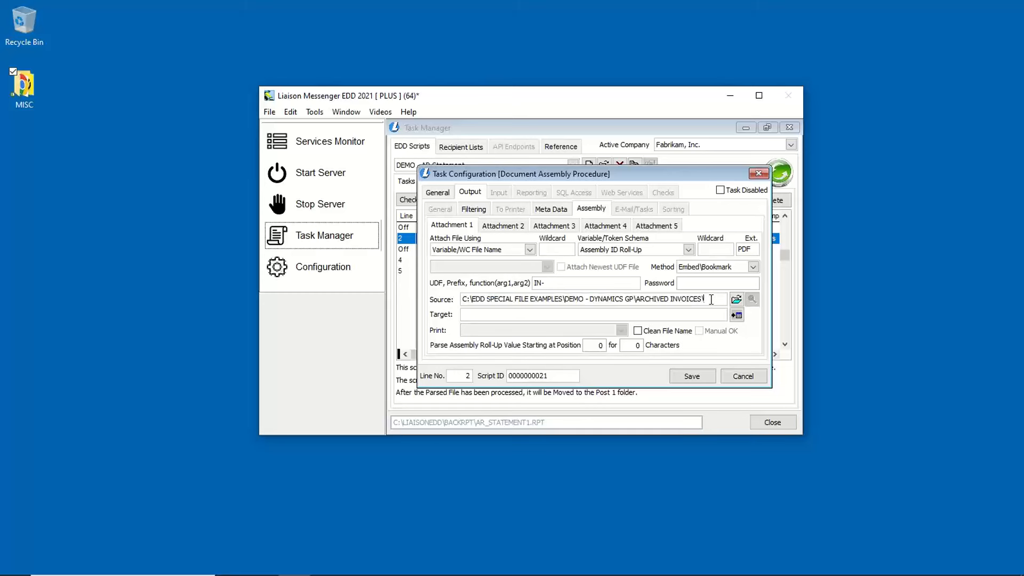
{"action": "left_click", "coordinate": [745, 377]}
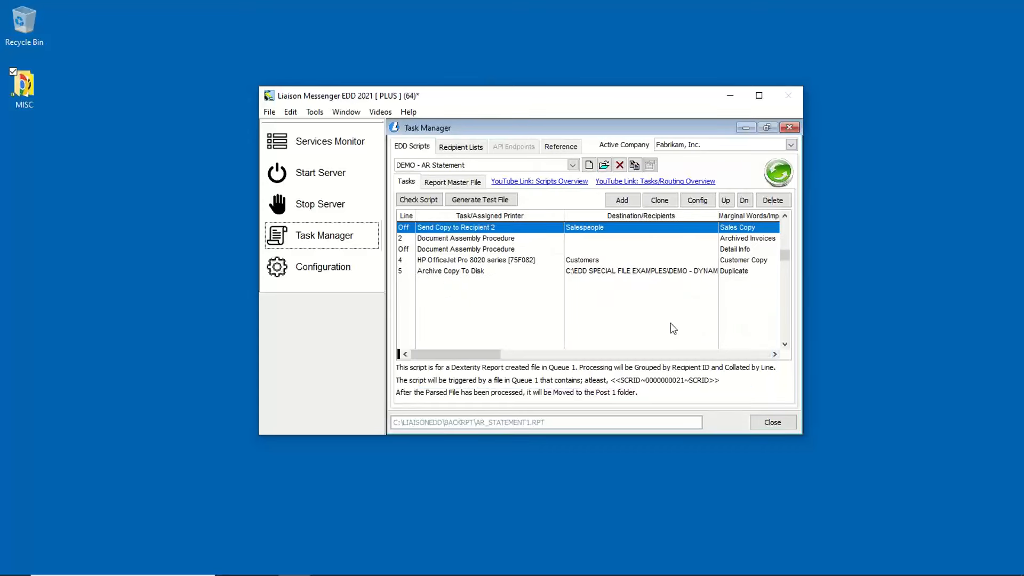
{"action": "left_click", "coordinate": [499, 261]}
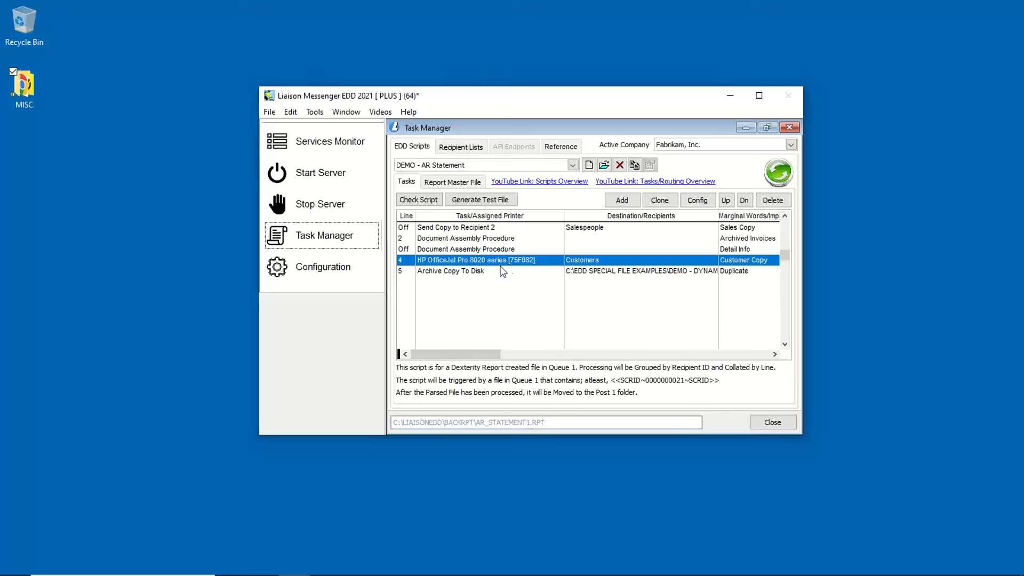
{"action": "left_click", "coordinate": [497, 274]}
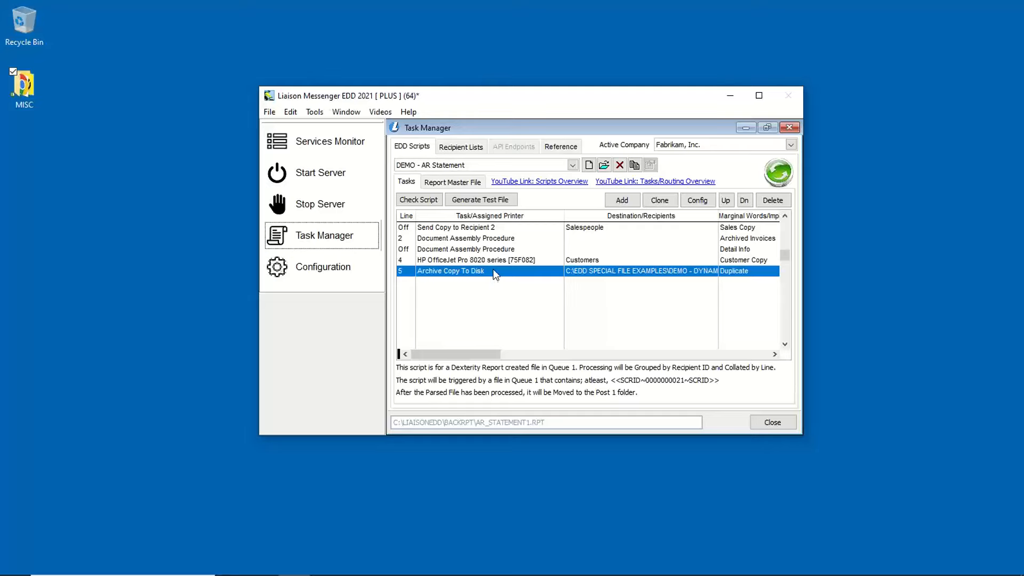
Close Task Manager, start the Liaison Messenger services, and move the Messenger EDD window aside to free desktop space.
{"action": "left_click", "coordinate": [789, 127]}
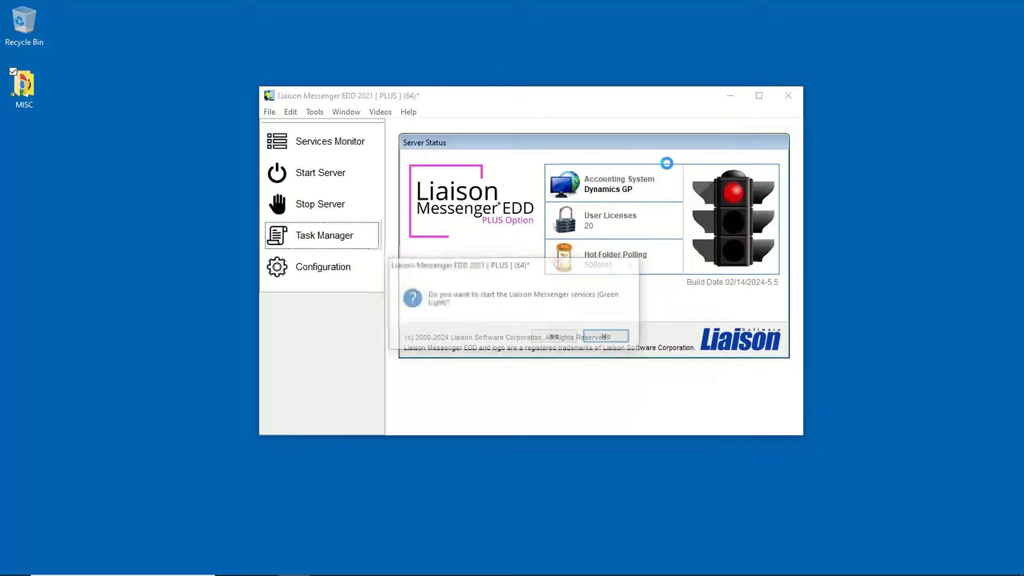
{"action": "left_click", "coordinate": [558, 337]}
{"action": "left_click_drag", "start_coordinate": [420, 98], "coordinate": [622, 24]}
Restore the minimized Archived Invoices, QUEUE1 and Archived Detailed info folder windows onto the desktop.
{"action": "mouse_move", "coordinate": [374, 570]}
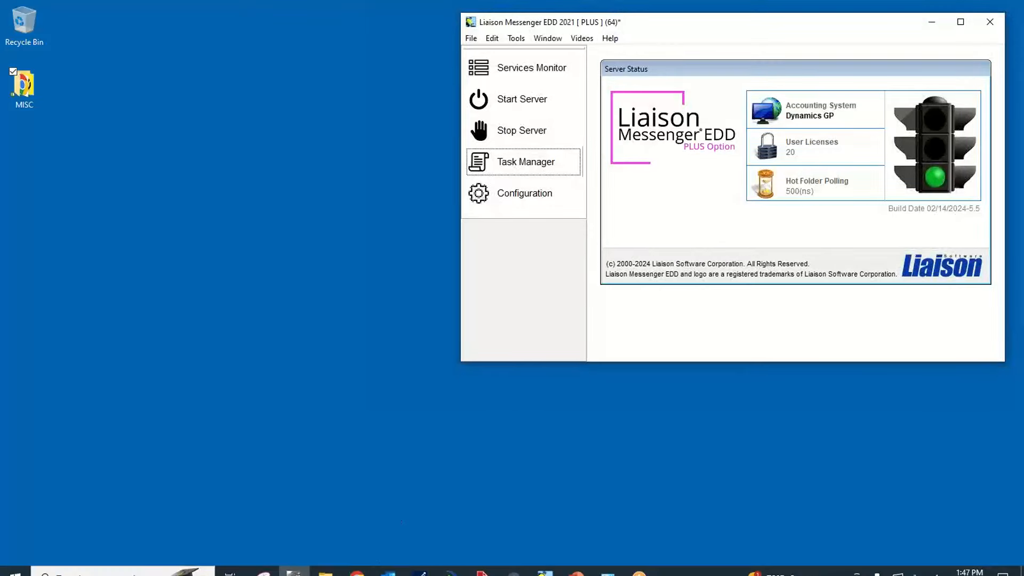
{"action": "mouse_move", "coordinate": [331, 571]}
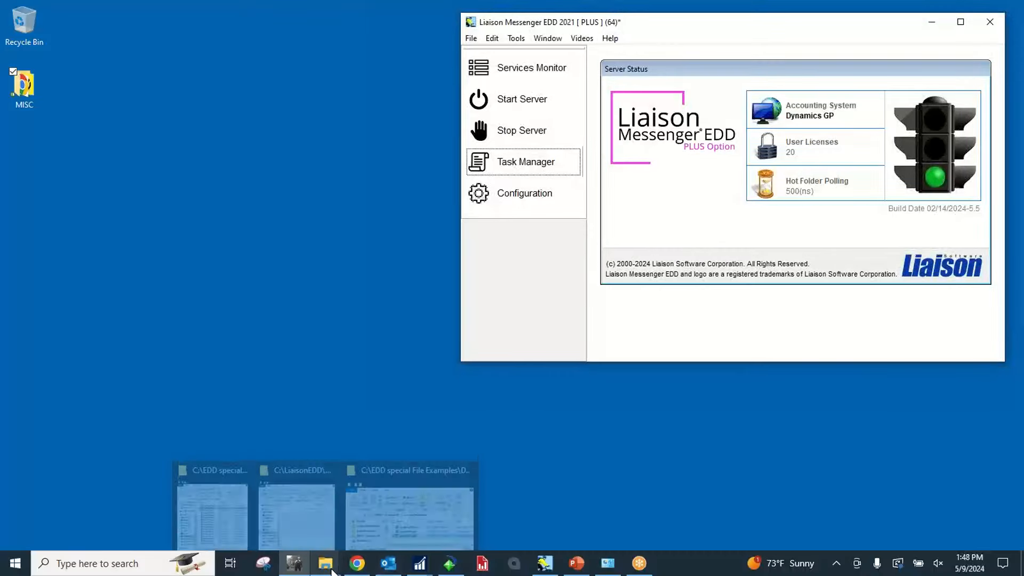
{"action": "left_click", "coordinate": [220, 517]}
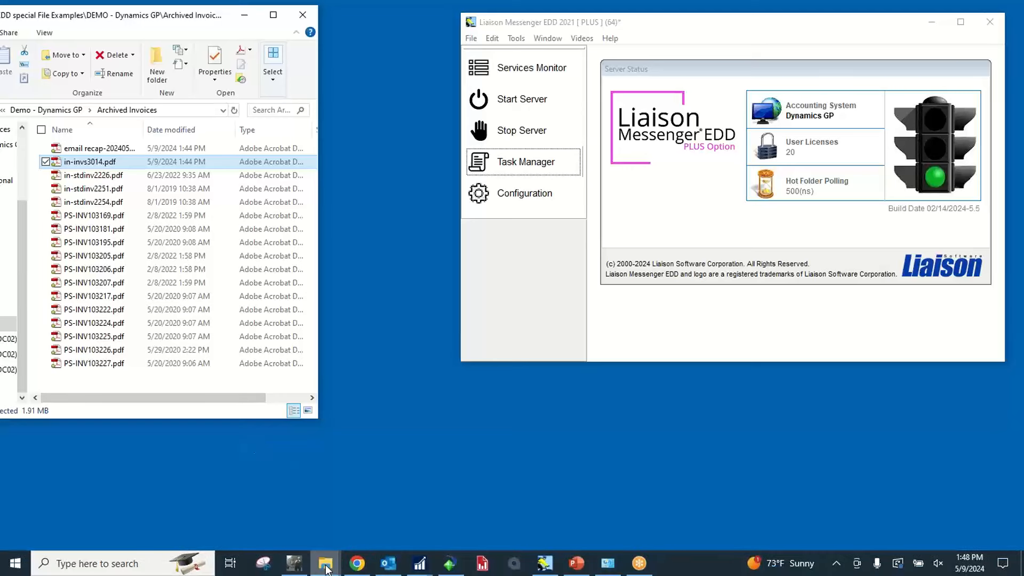
{"action": "mouse_move", "coordinate": [325, 566]}
{"action": "left_click", "coordinate": [313, 530]}
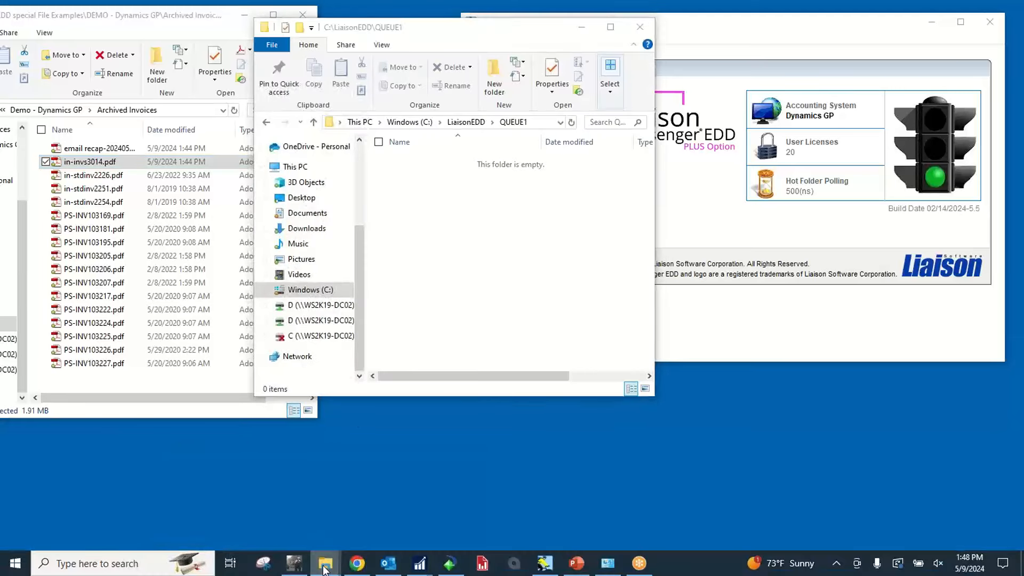
{"action": "mouse_move", "coordinate": [320, 562]}
{"action": "left_click", "coordinate": [376, 533]}
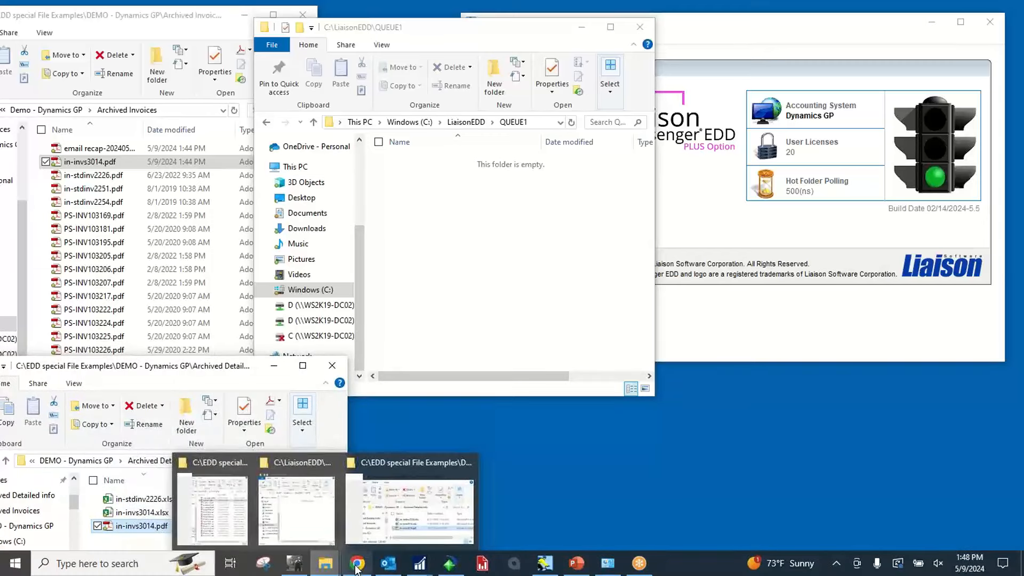
Restore Outlook's Sent Items, and bring the Archived Invoices folder, Messenger EDD and Outlook windows to the front.
{"action": "mouse_move", "coordinate": [386, 570]}
{"action": "left_click", "coordinate": [390, 535]}
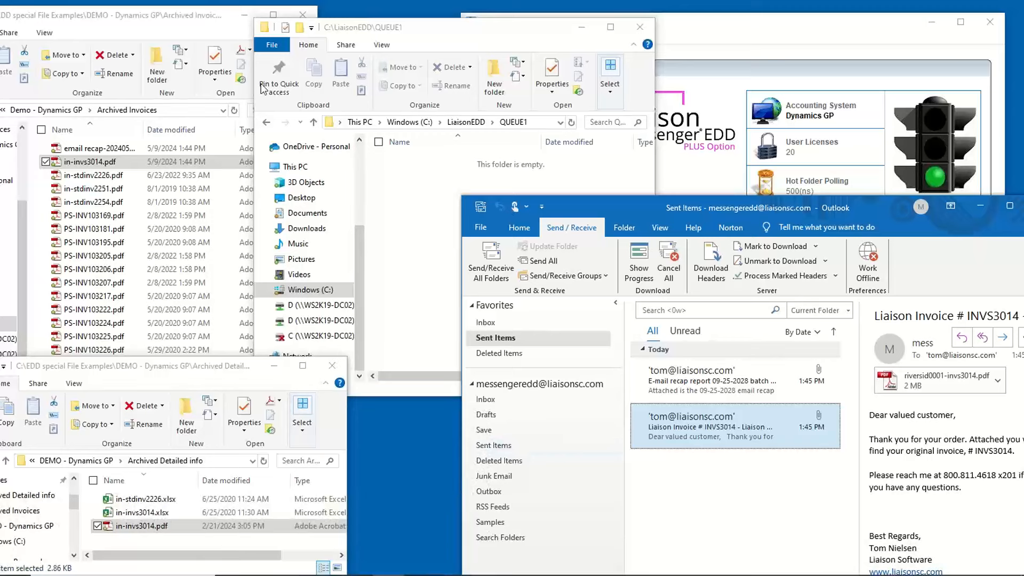
{"action": "left_click", "coordinate": [210, 23]}
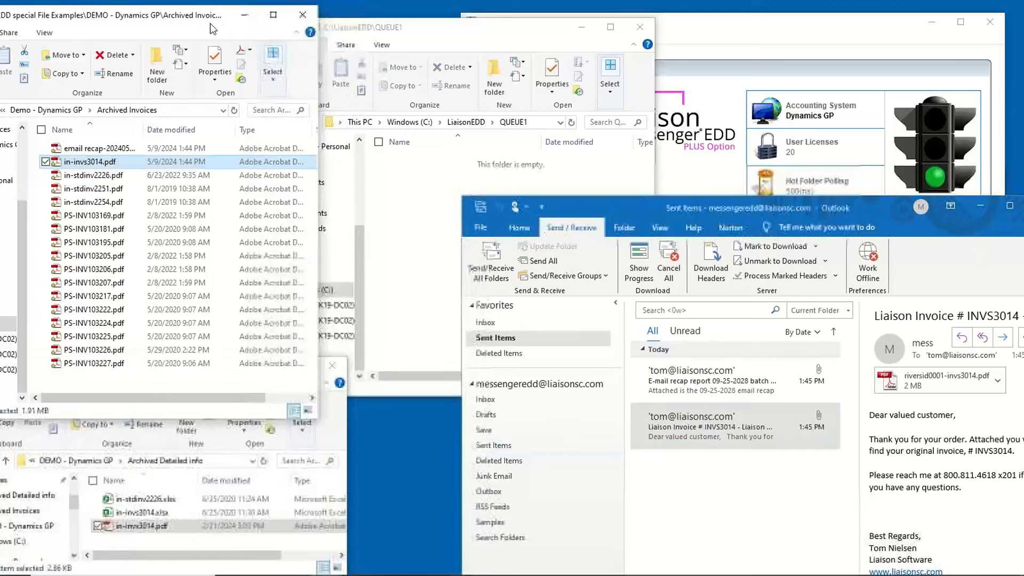
{"action": "left_click", "coordinate": [683, 39]}
{"action": "left_click", "coordinate": [666, 533]}
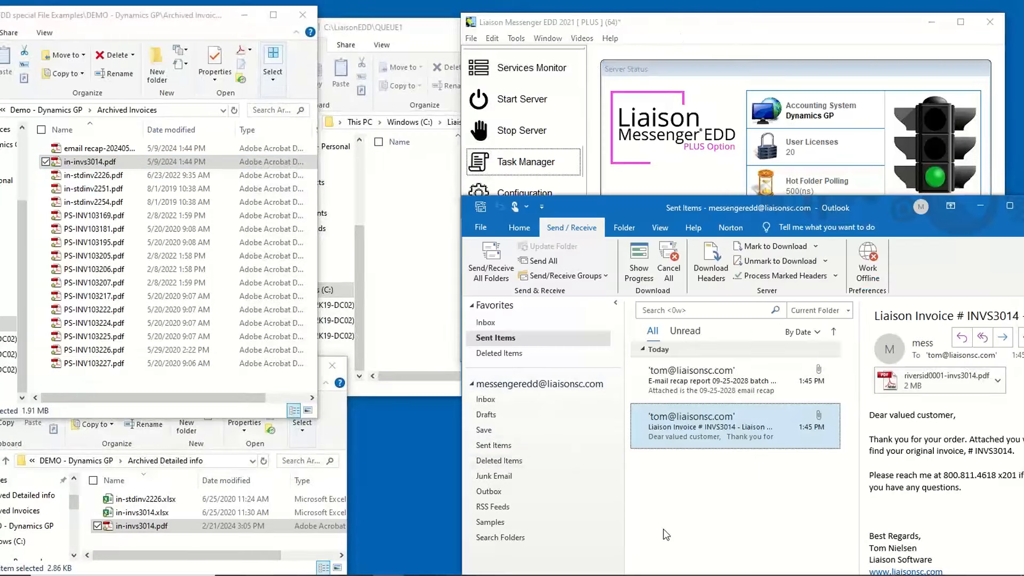
Switch to Dynamics GP's Print Receivables Statements window, load statement ID BLANK FORM, and move the window clear of the folders.
{"action": "mouse_move", "coordinate": [422, 571]}
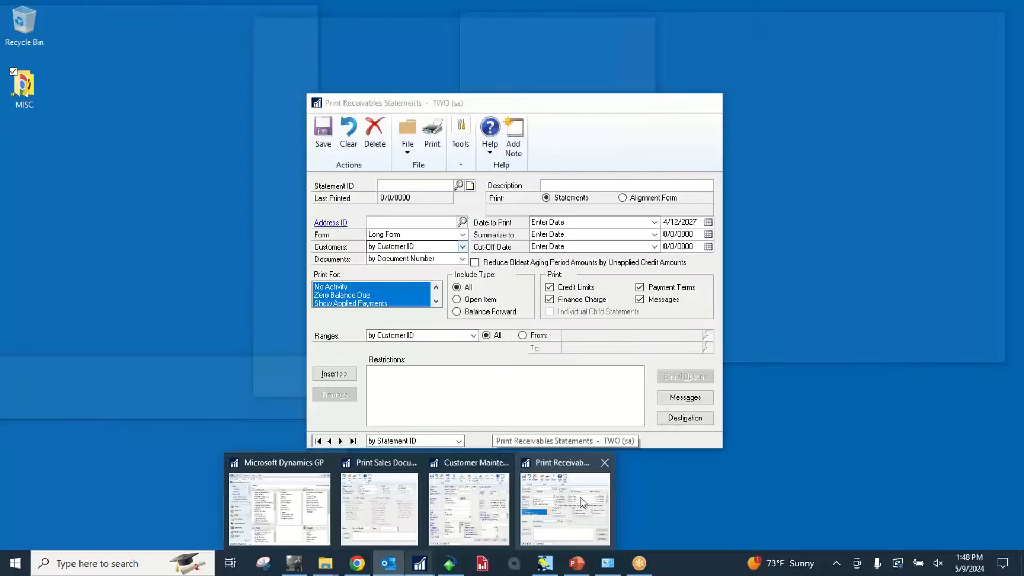
{"action": "left_click", "coordinate": [583, 501]}
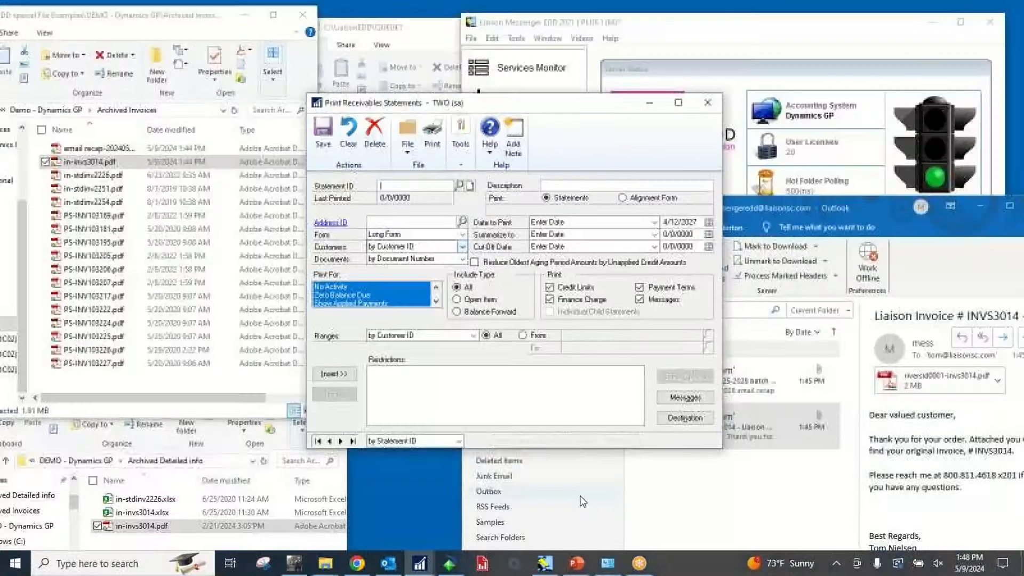
{"action": "left_click", "coordinate": [459, 185]}
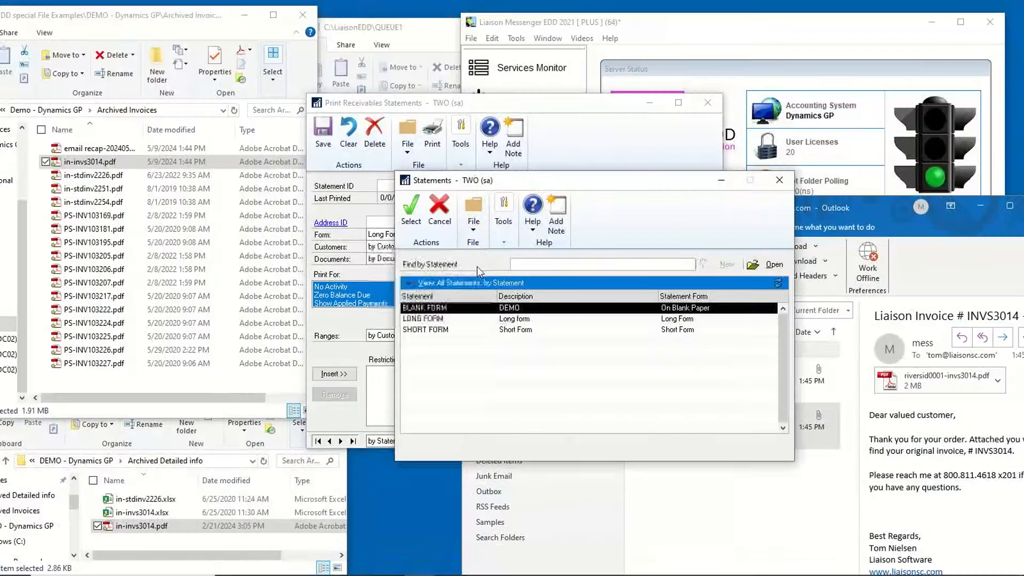
{"action": "double_click", "coordinate": [515, 308]}
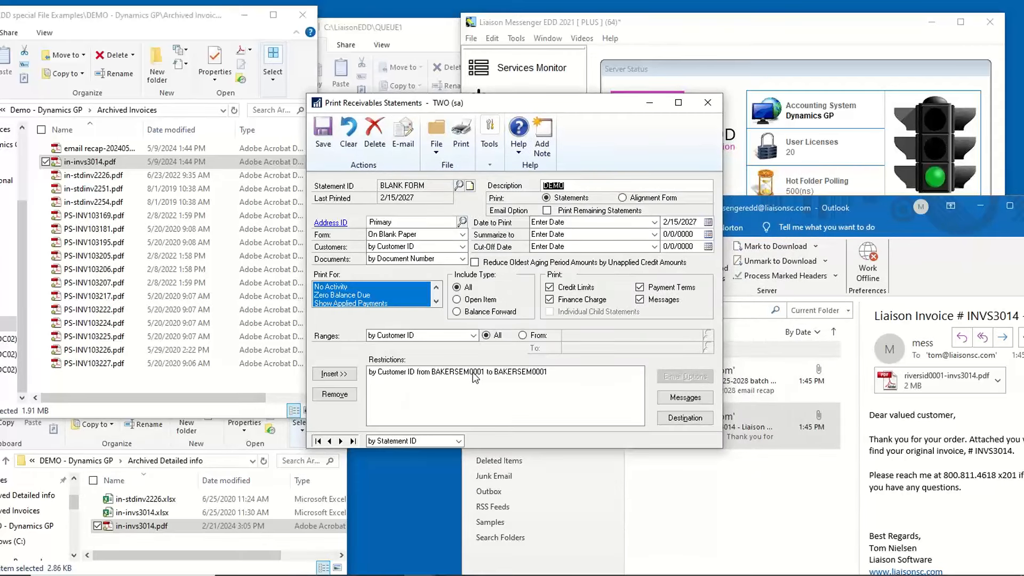
{"action": "left_click_drag", "start_coordinate": [478, 105], "coordinate": [634, 107]}
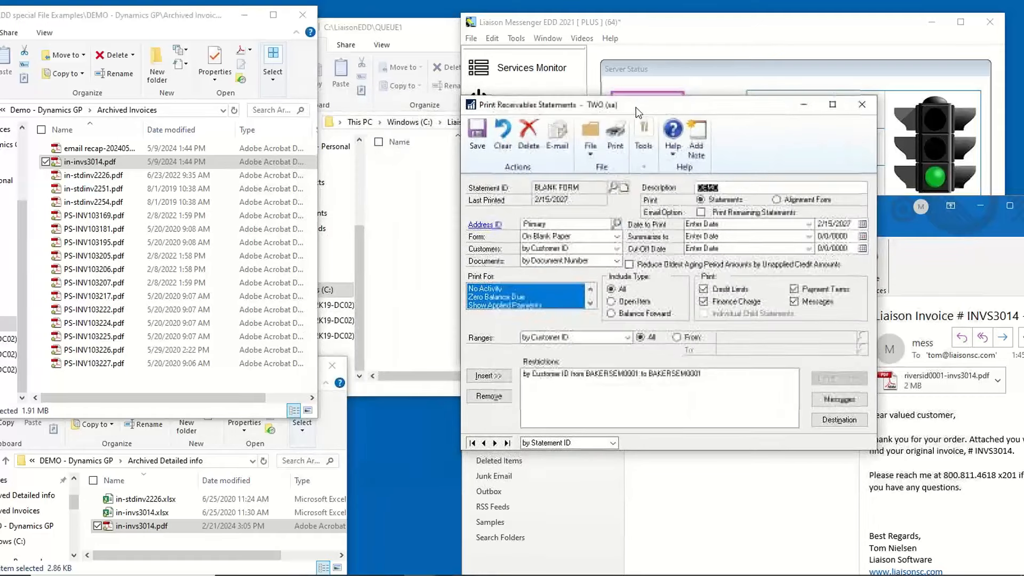
Print the statement to the Liaison Messenger EDD Primary printer and minimize the Print Receivables Statements window.
{"action": "left_click", "coordinate": [620, 141]}
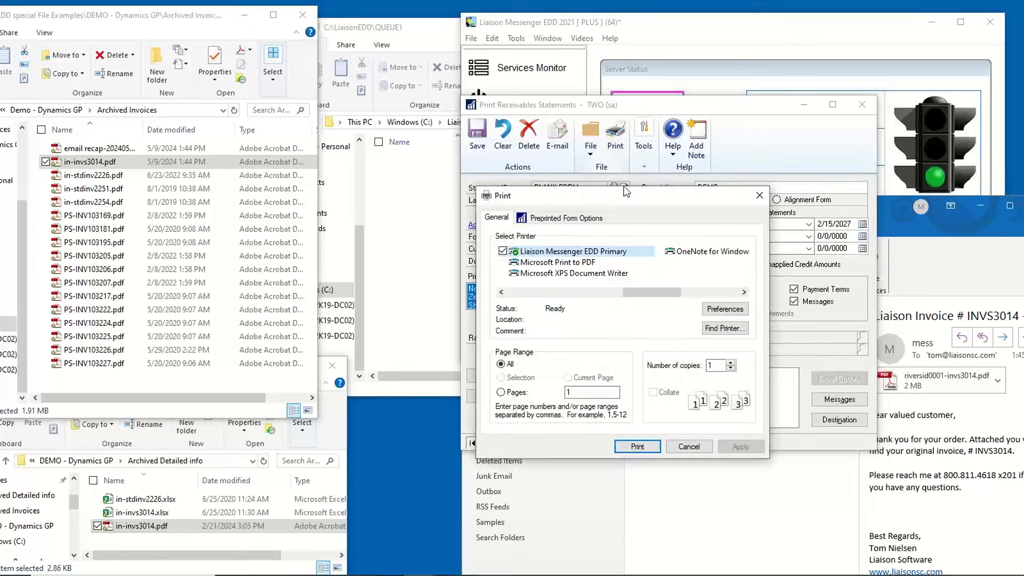
{"action": "left_click", "coordinate": [639, 447]}
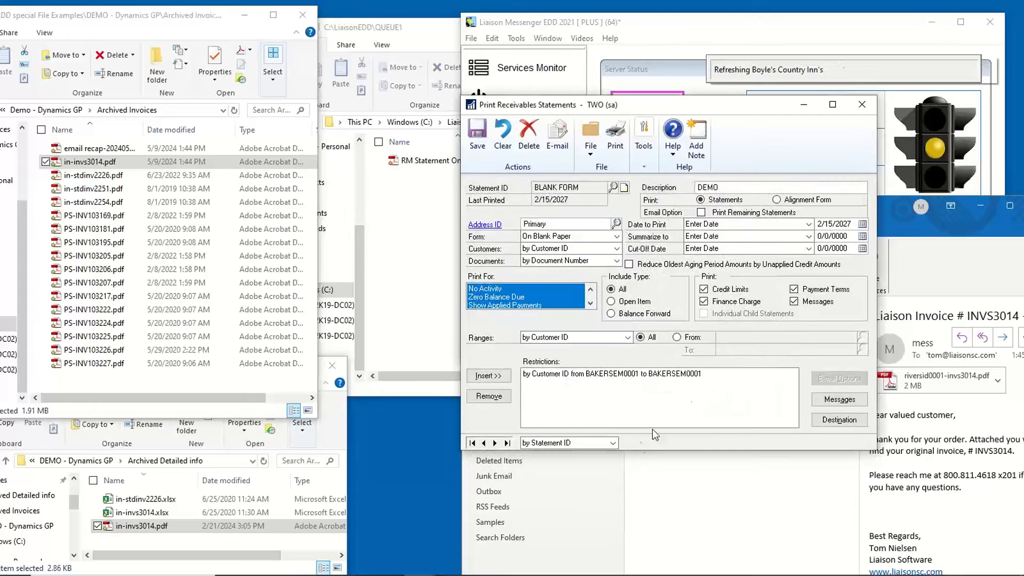
{"action": "left_click", "coordinate": [804, 105]}
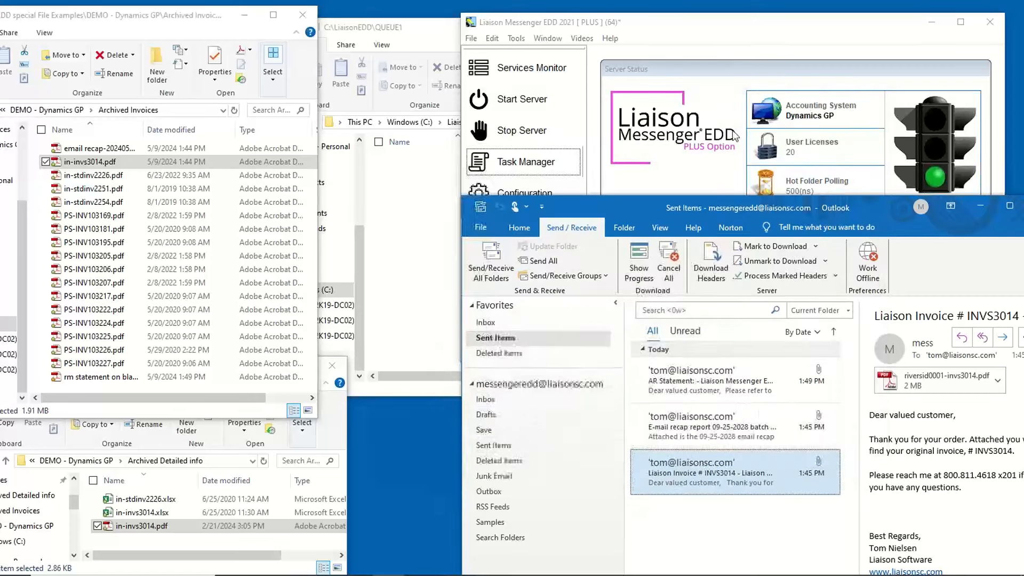
Minimize the QUEUE1 folder window, then select the AR Statement e-mail in Sent Items and the archived rm statement PDF.
{"action": "left_click", "coordinate": [419, 194]}
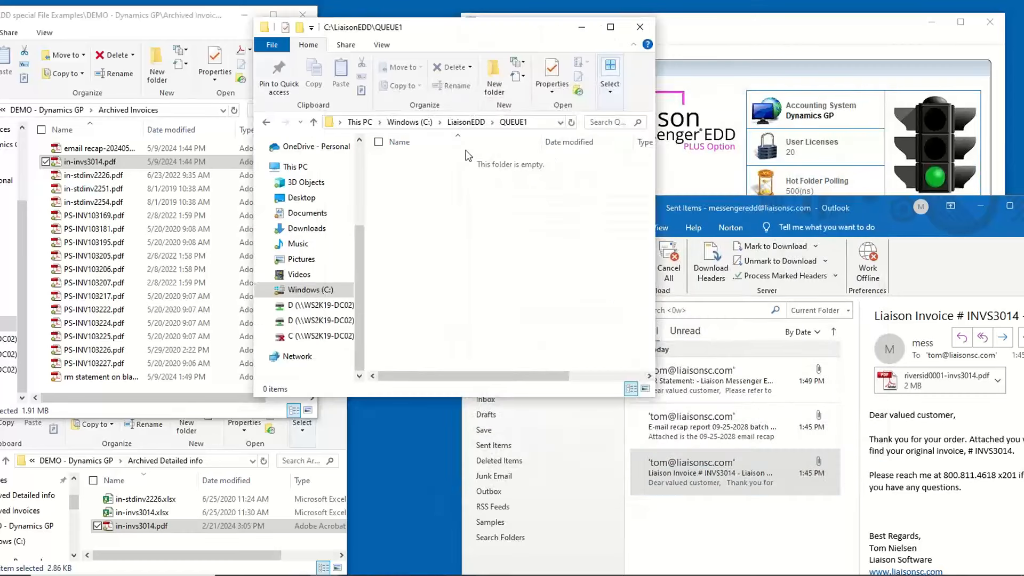
{"action": "left_click", "coordinate": [581, 27]}
{"action": "left_click", "coordinate": [726, 383]}
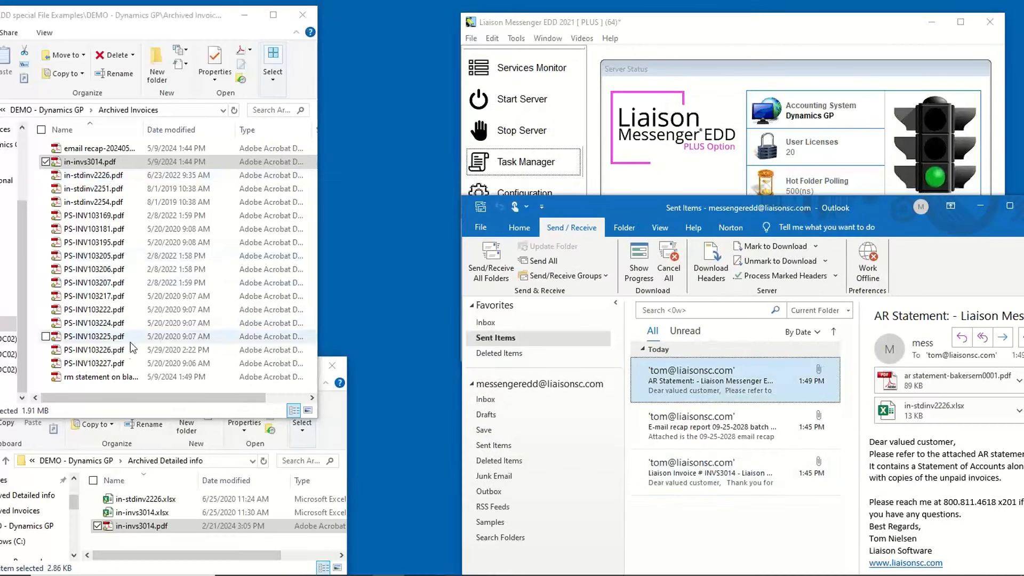
{"action": "left_click", "coordinate": [110, 378]}
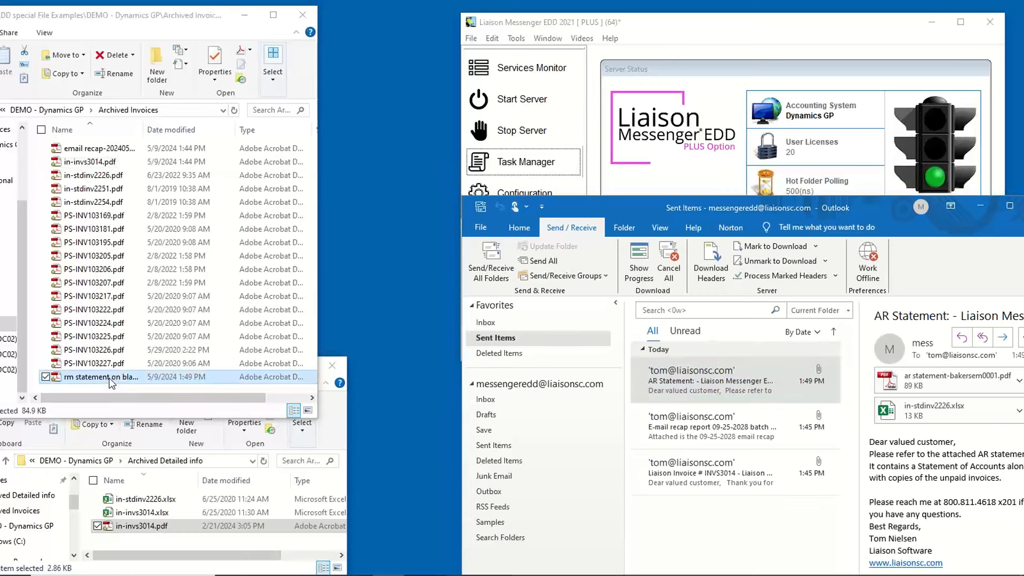
Open the AR Statement e-mail and its ar statement-bakersem0001.pdf attachment, and highlight the invoices listed on the statement.
{"action": "double_click", "coordinate": [693, 376]}
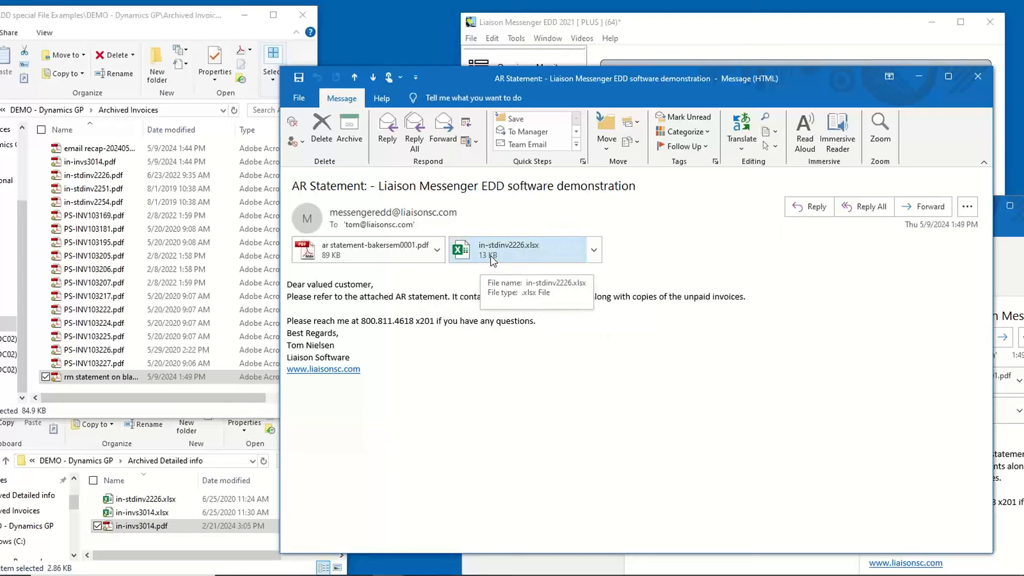
{"action": "double_click", "coordinate": [380, 254]}
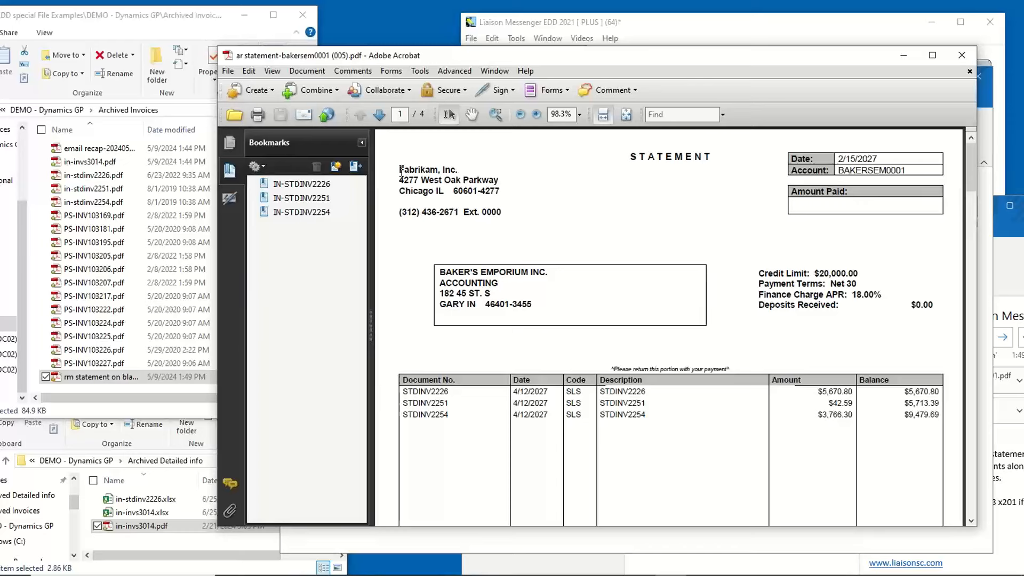
{"action": "left_click_drag", "start_coordinate": [401, 170], "coordinate": [593, 428]}
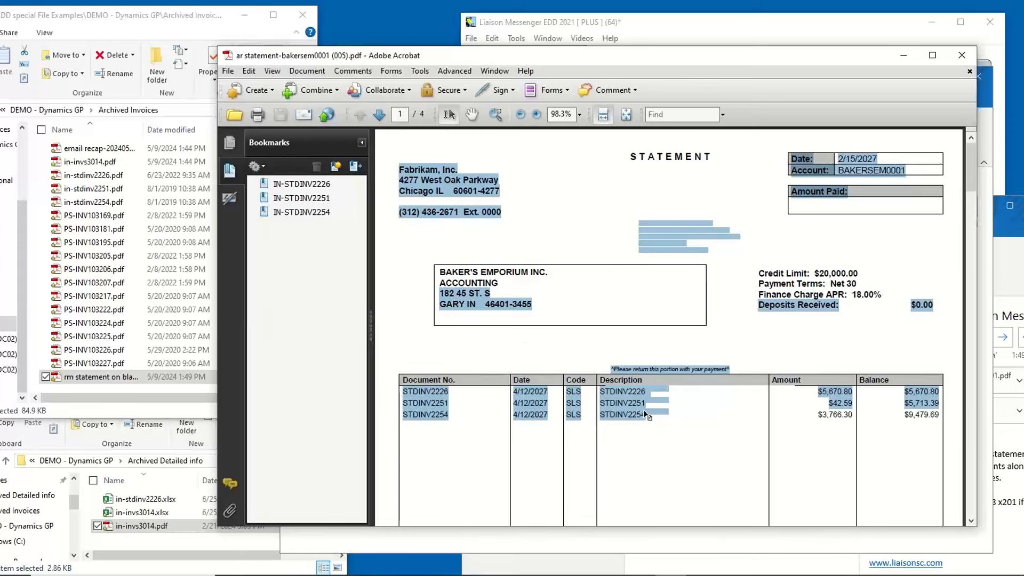
{"action": "left_click_drag", "start_coordinate": [647, 415], "coordinate": [602, 397]}
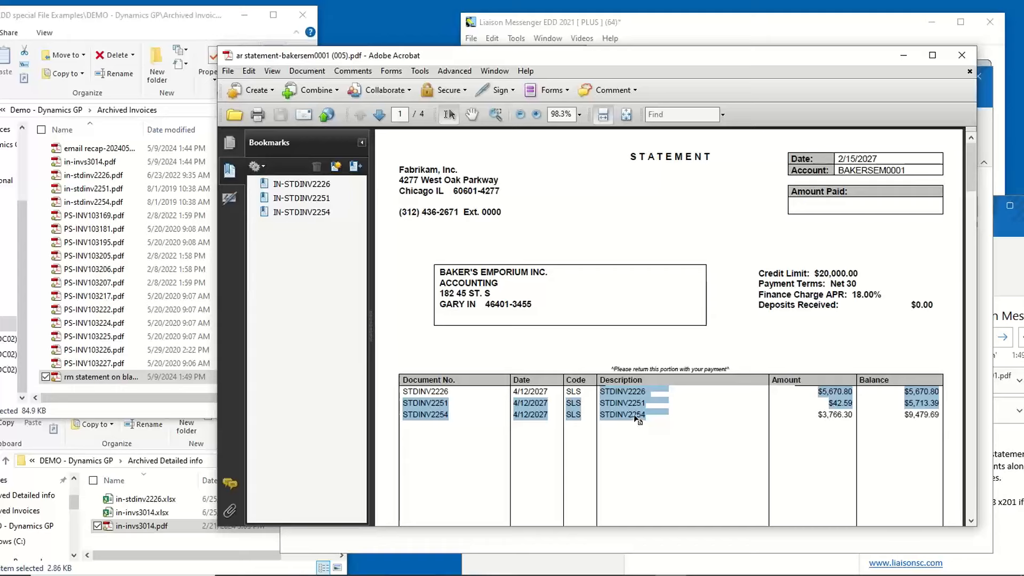
Locate in-stdinv2226.pdf, in-stdinv2251.pdf and in-stdinv2254.pdf in the Archived Invoices folder to match the statement's documents.
{"action": "left_click", "coordinate": [107, 176]}
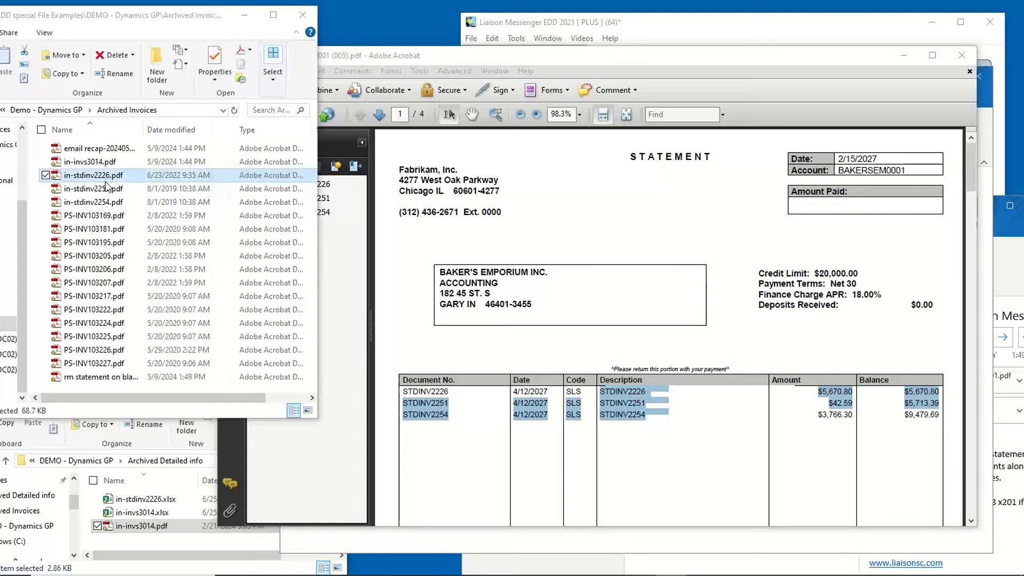
{"action": "left_click", "coordinate": [105, 187]}
{"action": "left_click", "coordinate": [105, 203]}
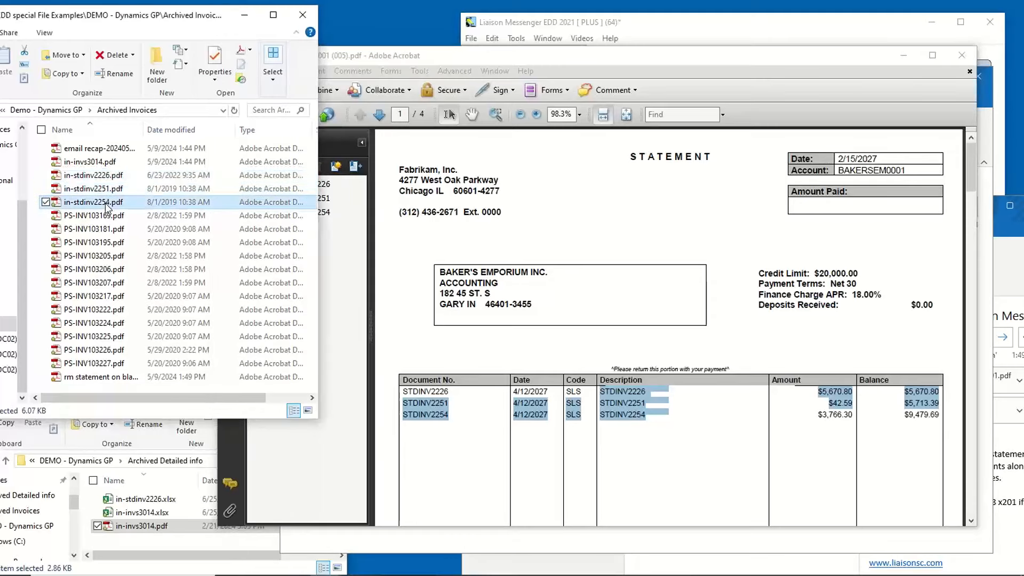
Return to the statement PDF and page through the attached invoices up to STDINV2254 on page 4.
{"action": "left_click", "coordinate": [483, 57]}
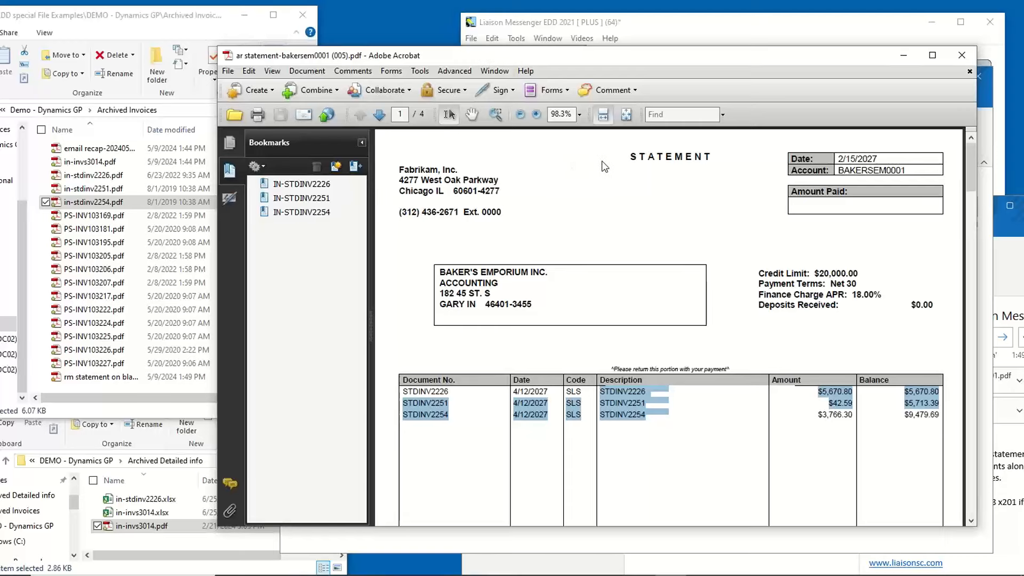
{"action": "left_click", "coordinate": [379, 115]}
{"action": "left_click", "coordinate": [379, 115]}
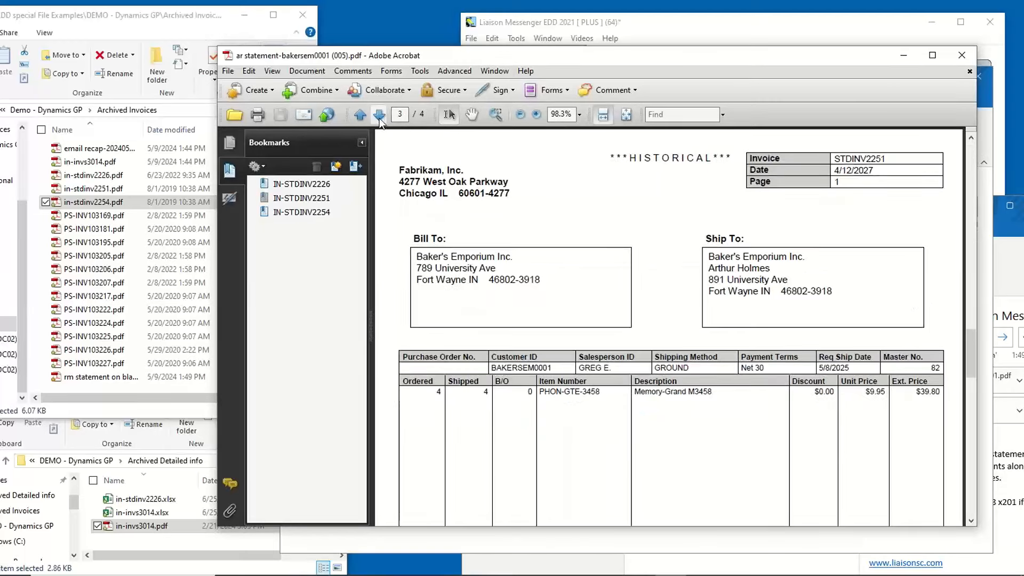
{"action": "left_click", "coordinate": [379, 116]}
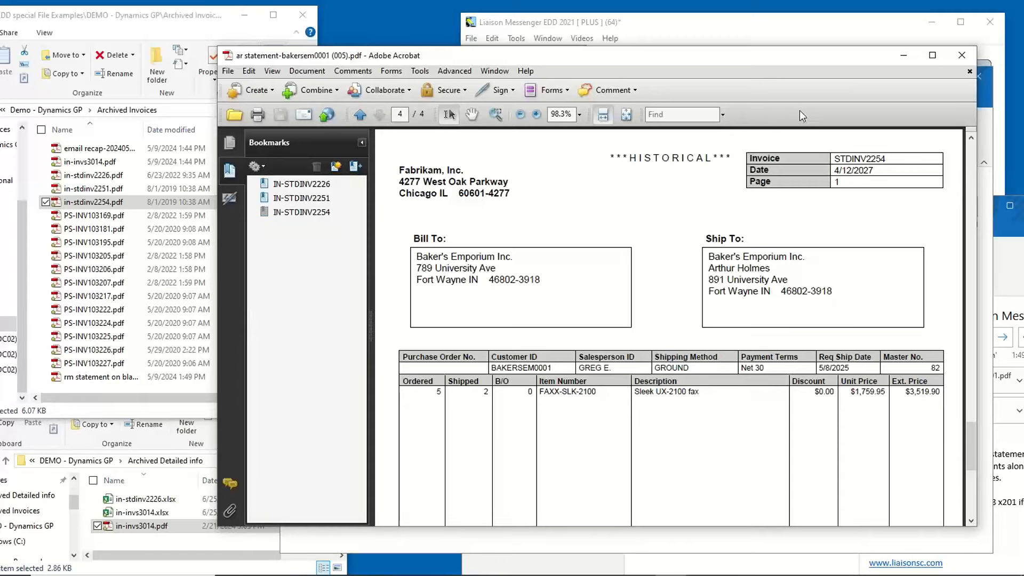
Close the statement PDF and the AR Statement e-mail message.
{"action": "left_click_drag", "start_coordinate": [831, 59], "coordinate": [771, 82]}
{"action": "left_click", "coordinate": [914, 79]}
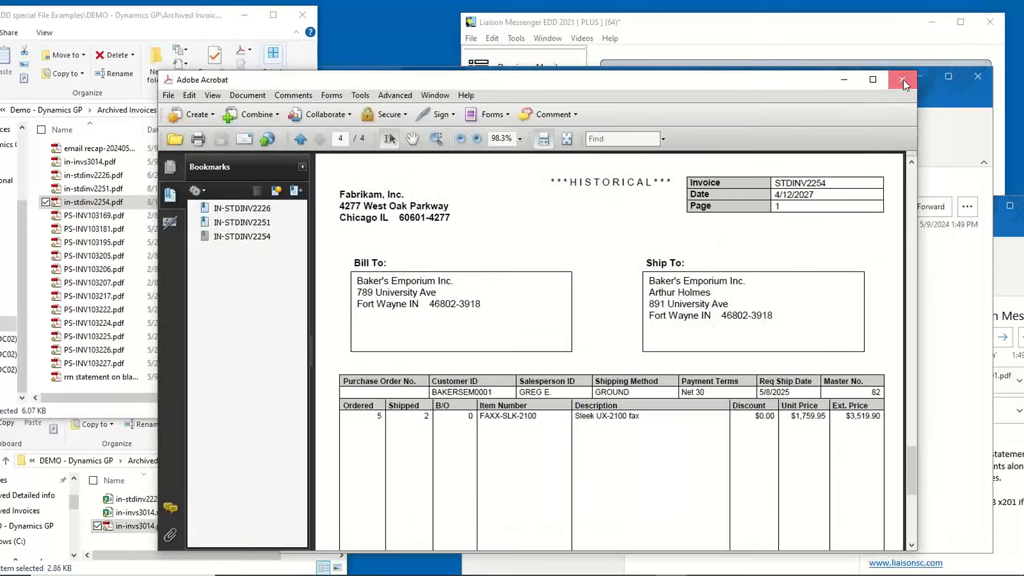
{"action": "left_click", "coordinate": [977, 77]}
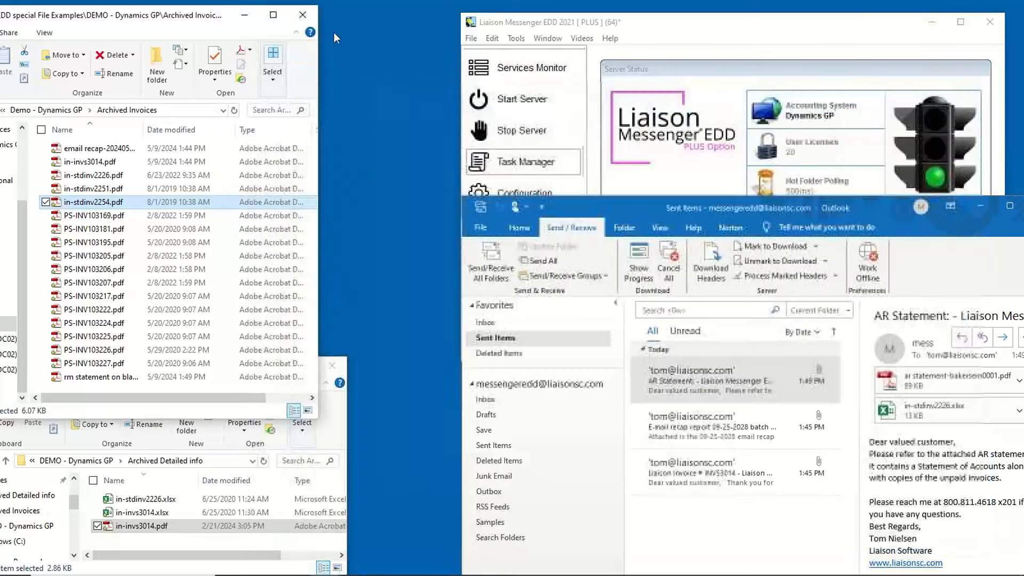
Close the Archived Invoices folder window, and minimize Outlook and the Archived Detailed info folder window.
{"action": "left_click", "coordinate": [302, 14]}
{"action": "left_click", "coordinate": [981, 206]}
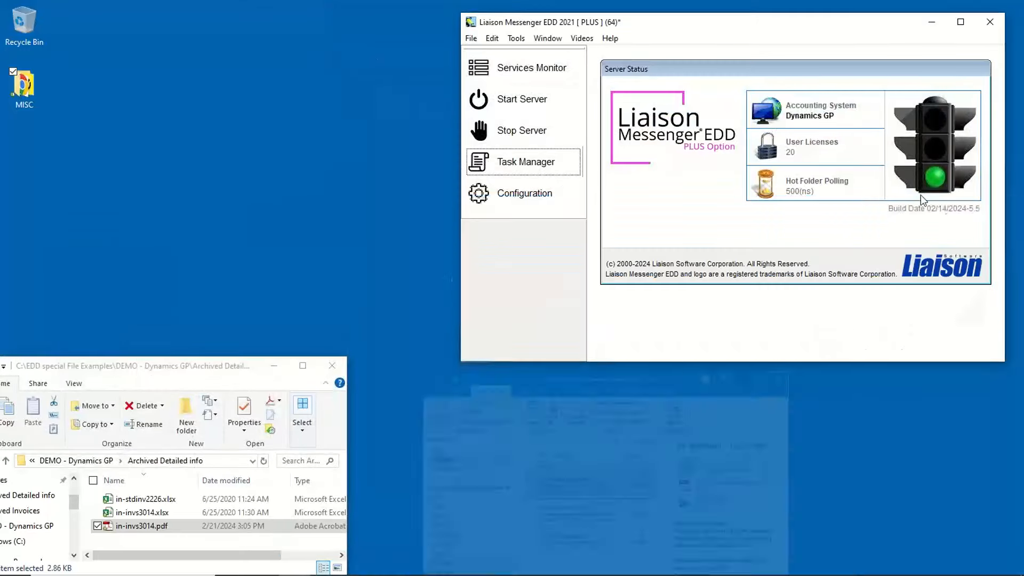
{"action": "left_click", "coordinate": [275, 369]}
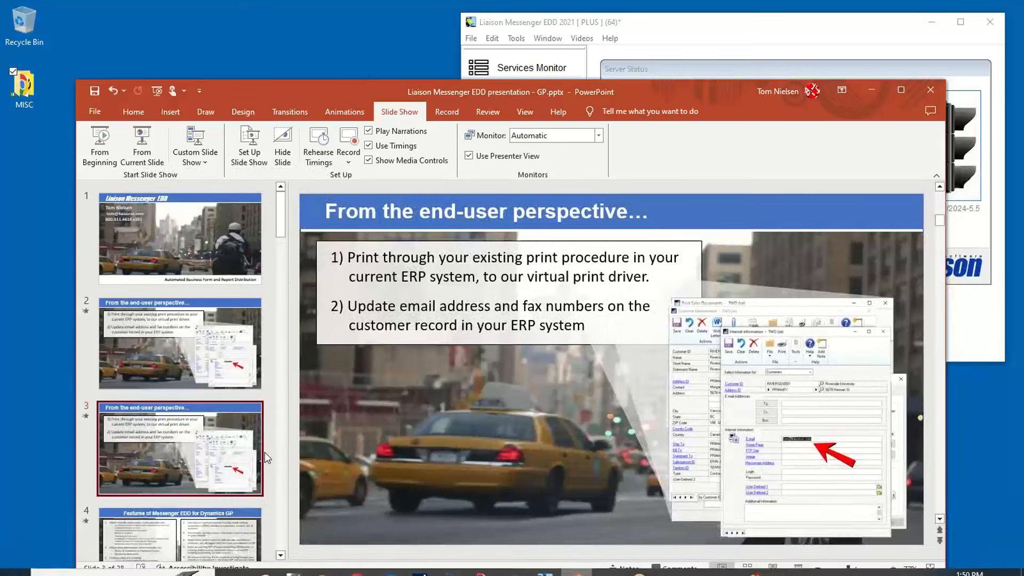
In the PowerPoint presentation, start the slide show from slide 4, "Features of Messenger EDD for Dynamics GP".
{"action": "left_click_drag", "start_coordinate": [283, 221], "coordinate": [284, 243]}
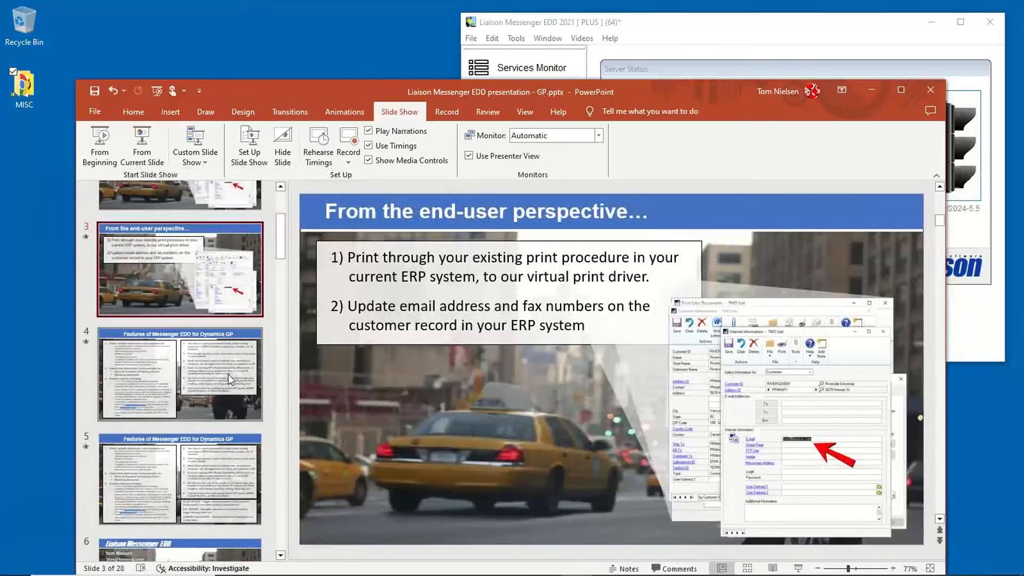
{"action": "left_click", "coordinate": [208, 302]}
{"action": "left_click", "coordinate": [141, 144]}
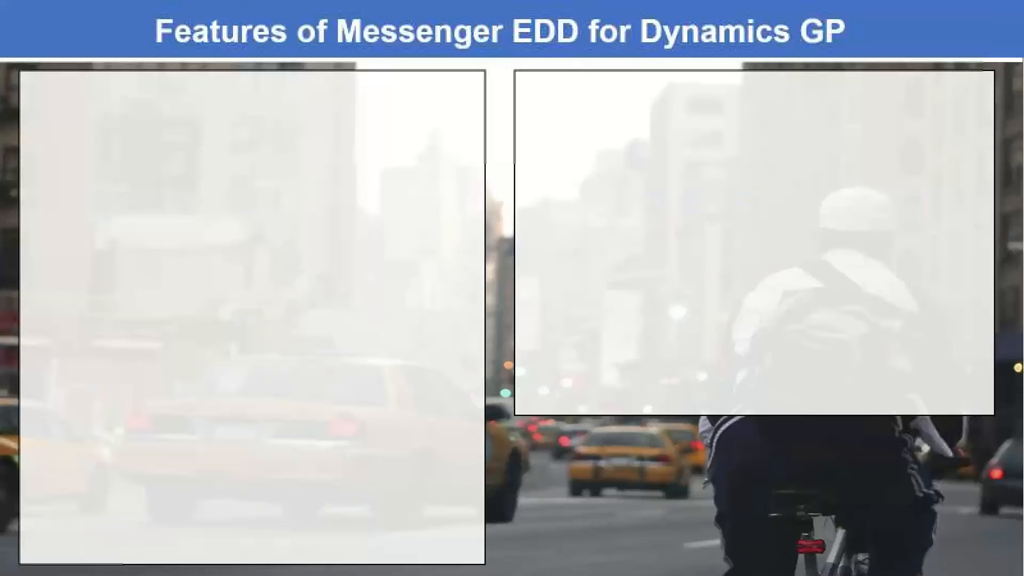
Reveal the slide's points on variable attachments and static attachments together with their examples.
{"action": "left_click", "coordinate": [220, 204]}
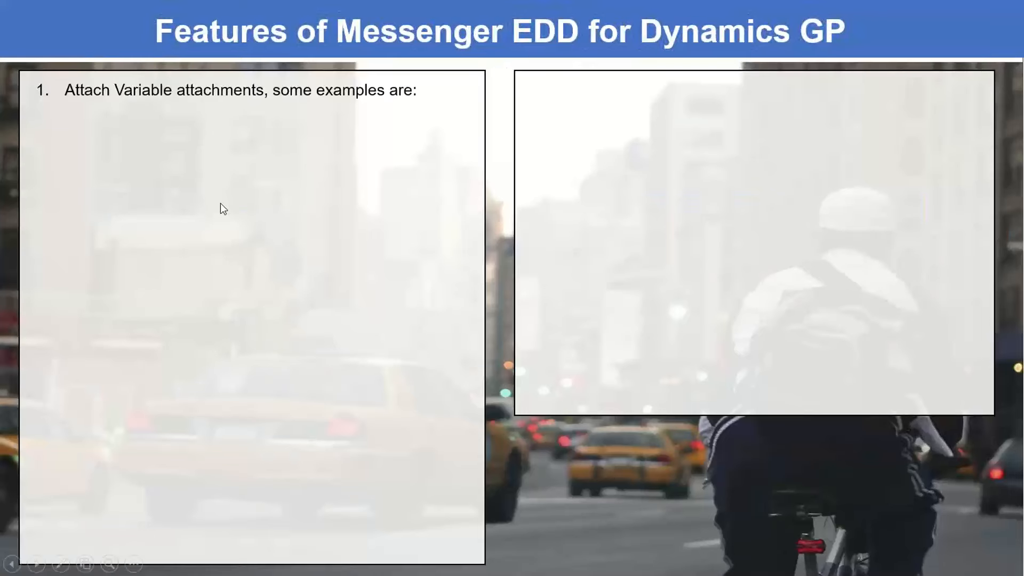
{"action": "left_click", "coordinate": [111, 135]}
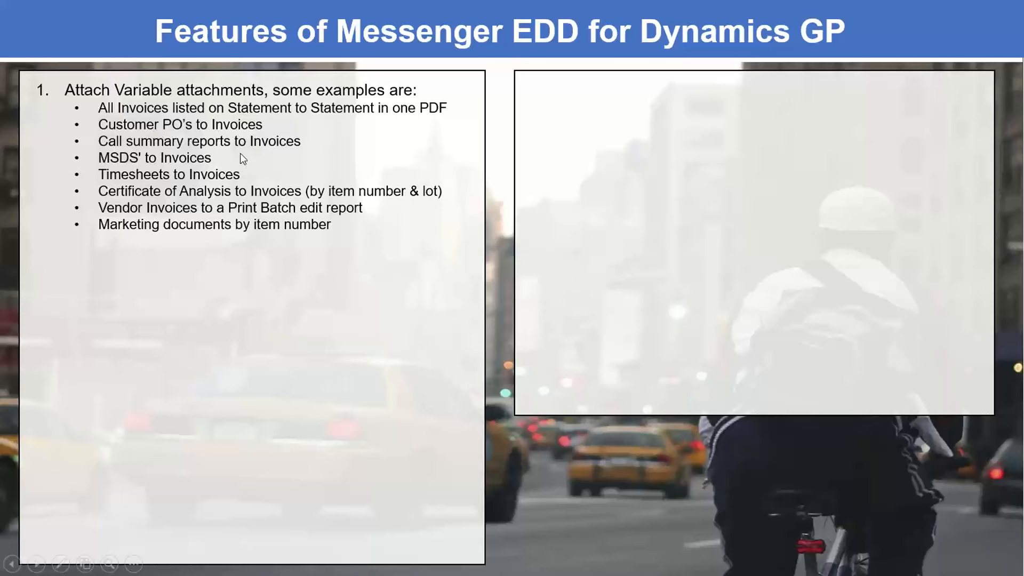
{"action": "left_click", "coordinate": [211, 257]}
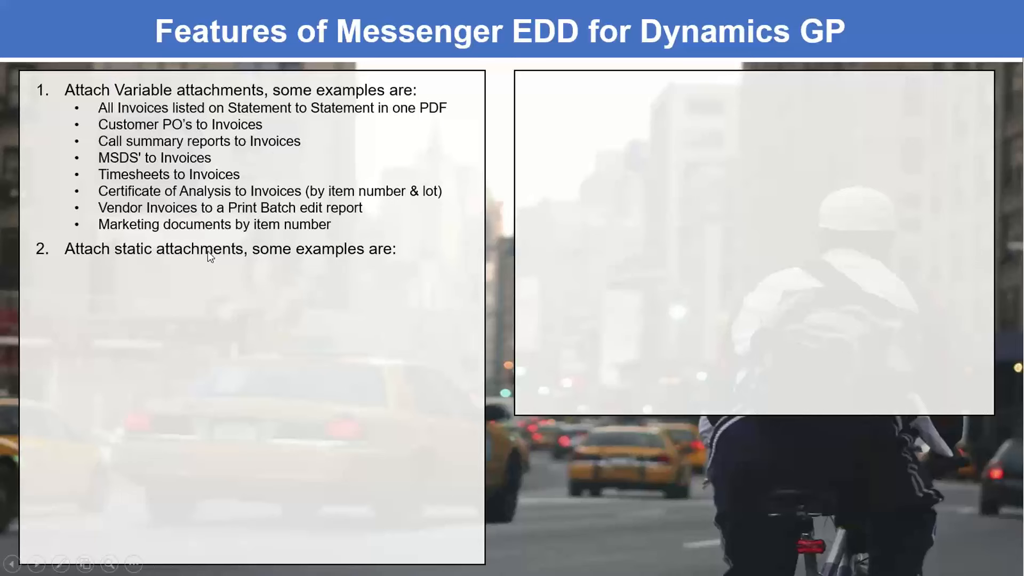
{"action": "left_click", "coordinate": [204, 256]}
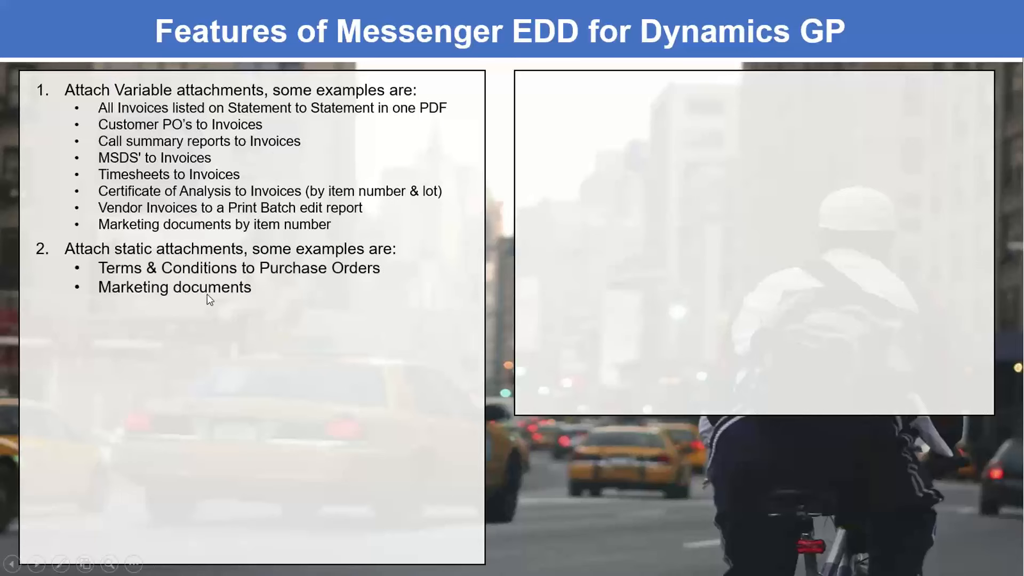